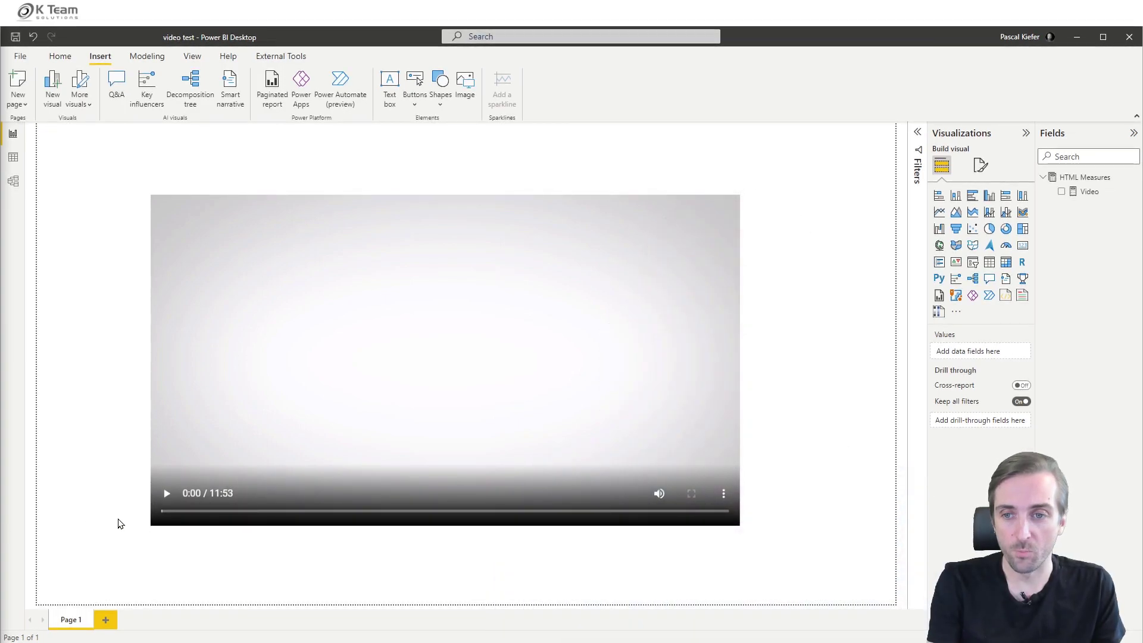
- Select the HTML video visual on the report page, play the embedded video for a few seconds and pause it
{"action": "left_click", "coordinate": [253, 201]}
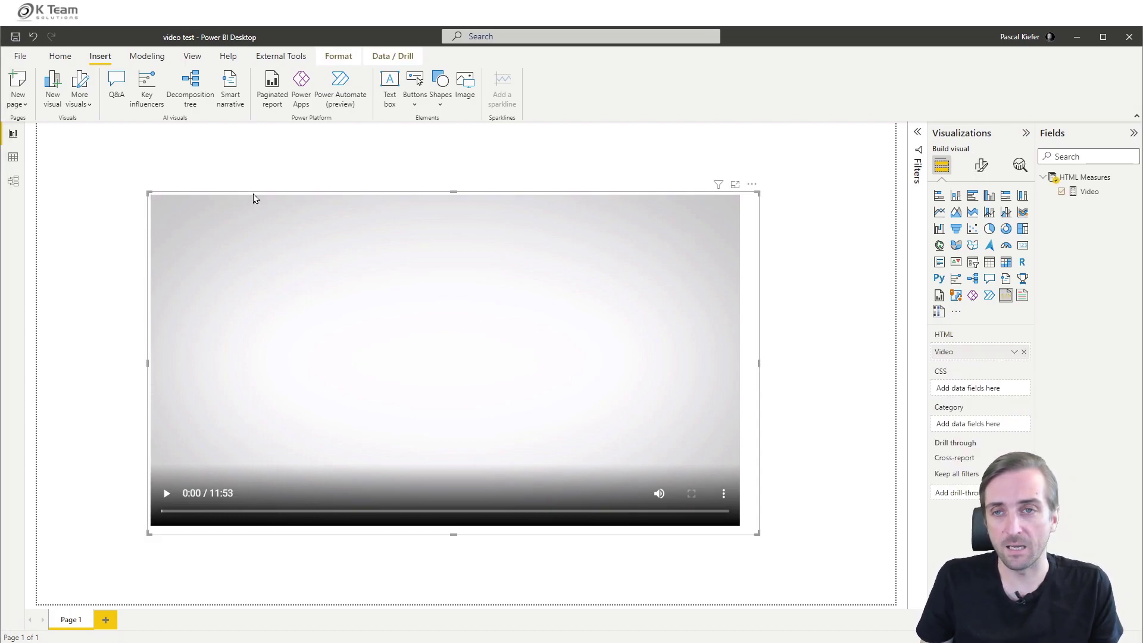
{"action": "left_click", "coordinate": [166, 495]}
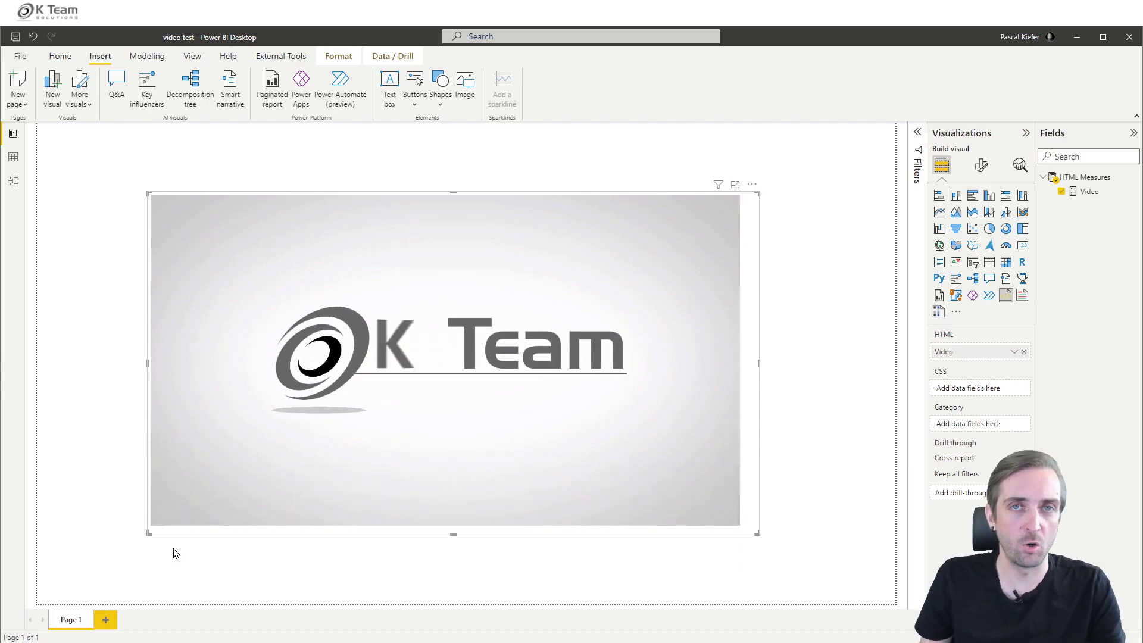
{"action": "left_click", "coordinate": [165, 499]}
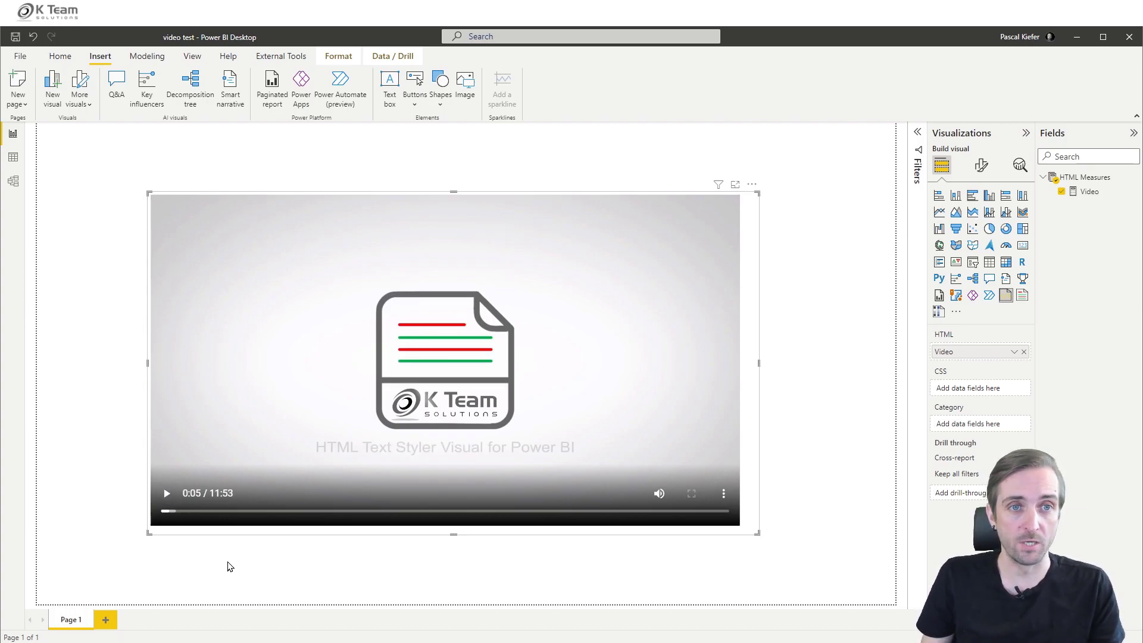
- Examine the Video measure's formula, especially its video tag and the mp4 source URL, and close it without changes
{"action": "left_click", "coordinate": [1088, 192]}
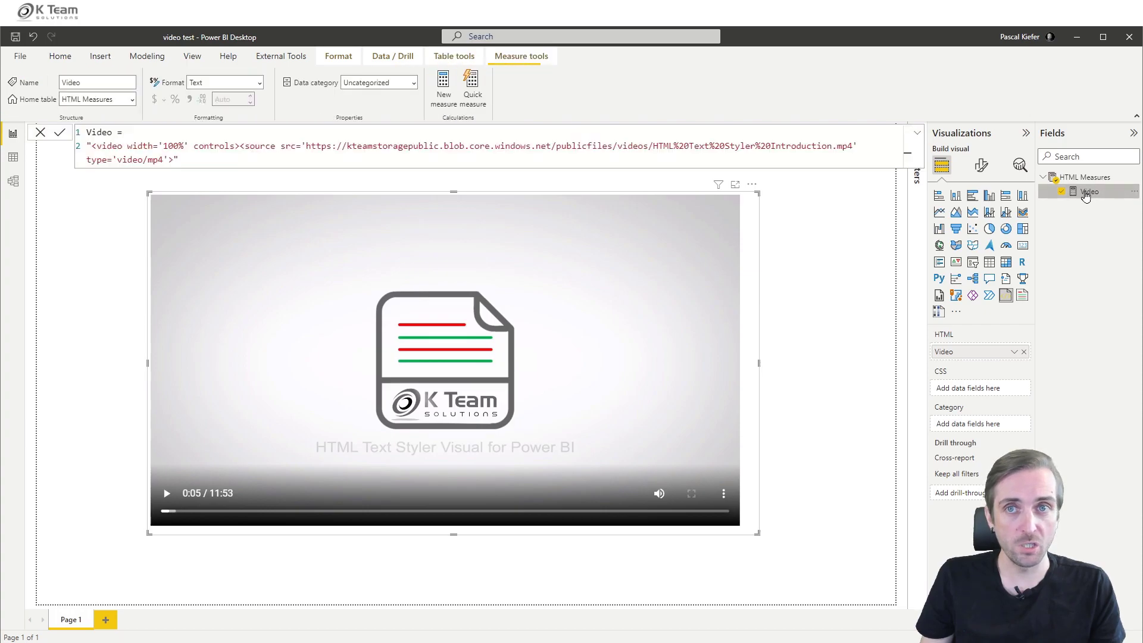
{"action": "scroll", "coordinate": [228, 156], "scroll_direction": "up", "scroll_amount": 2}
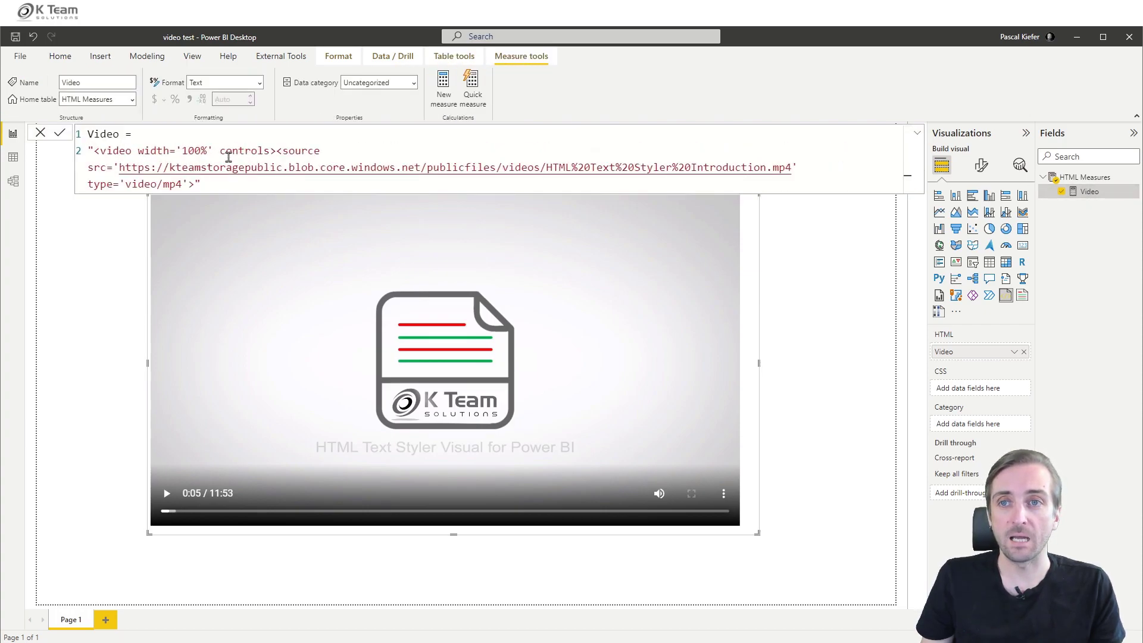
{"action": "left_click_drag", "start_coordinate": [93, 150], "coordinate": [136, 149]}
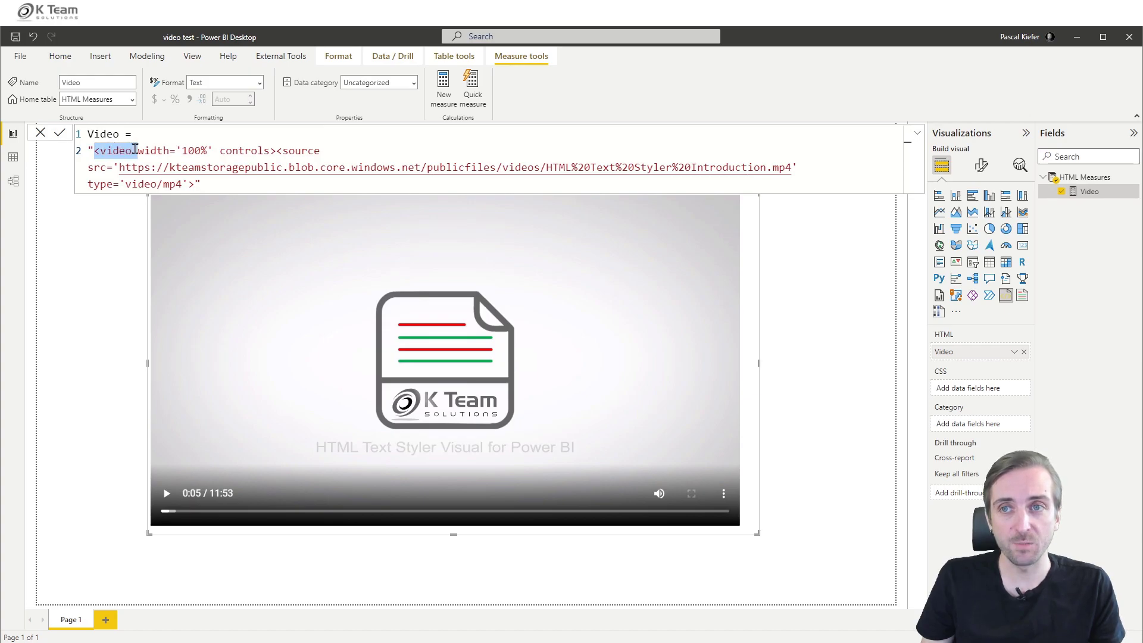
{"action": "left_click", "coordinate": [121, 166]}
{"action": "left_click_drag", "start_coordinate": [123, 165], "coordinate": [794, 168]}
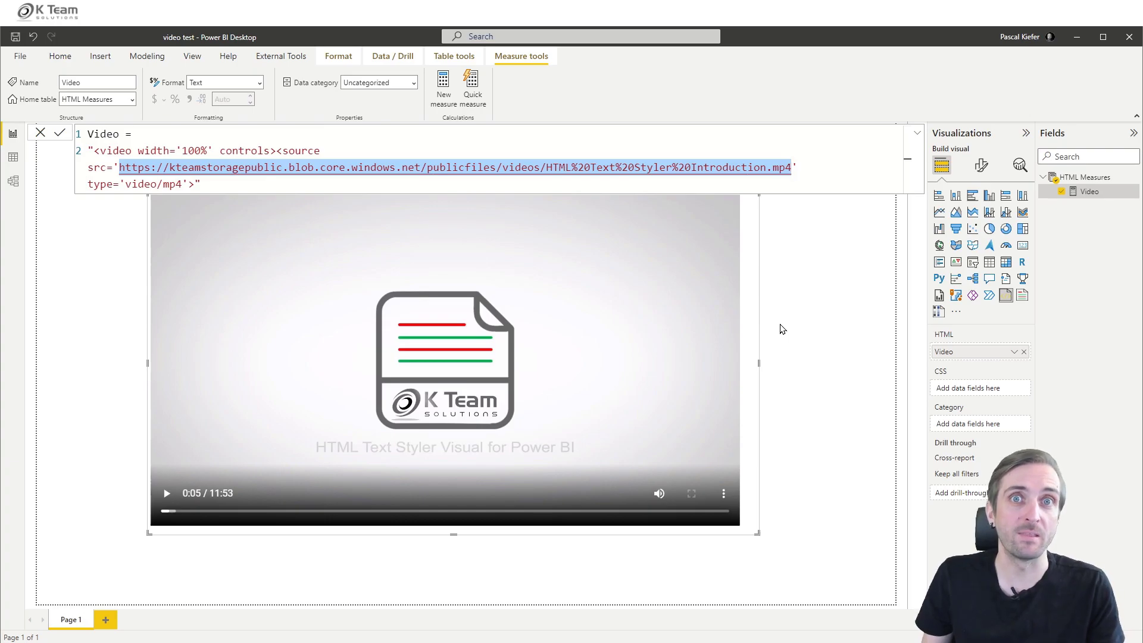
{"action": "left_click", "coordinate": [208, 184]}
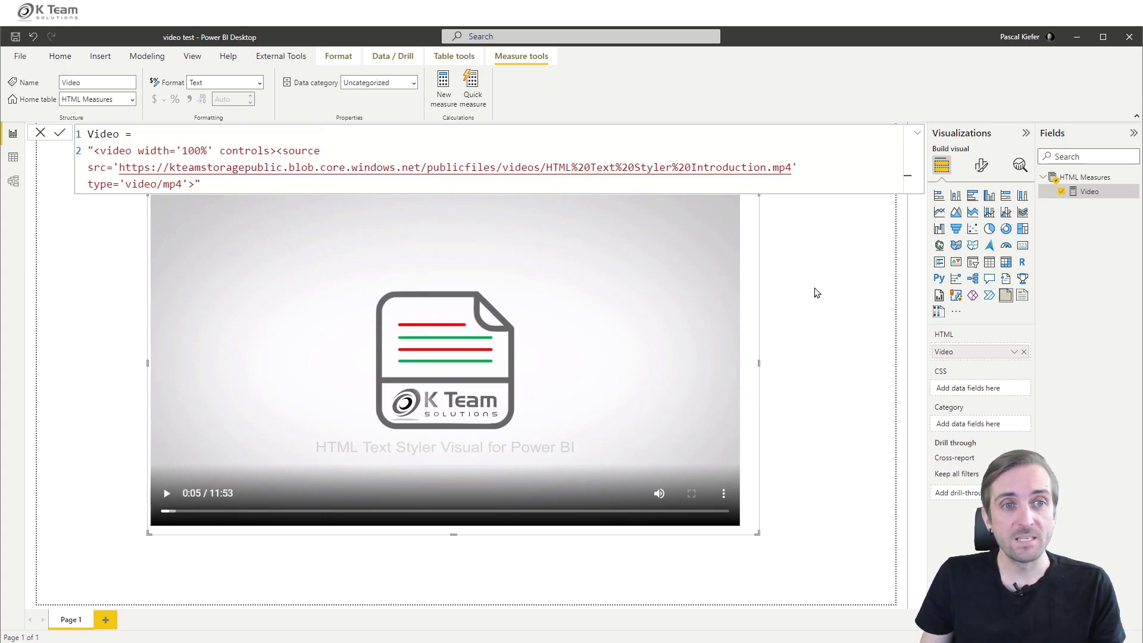
{"action": "left_click", "coordinate": [40, 132]}
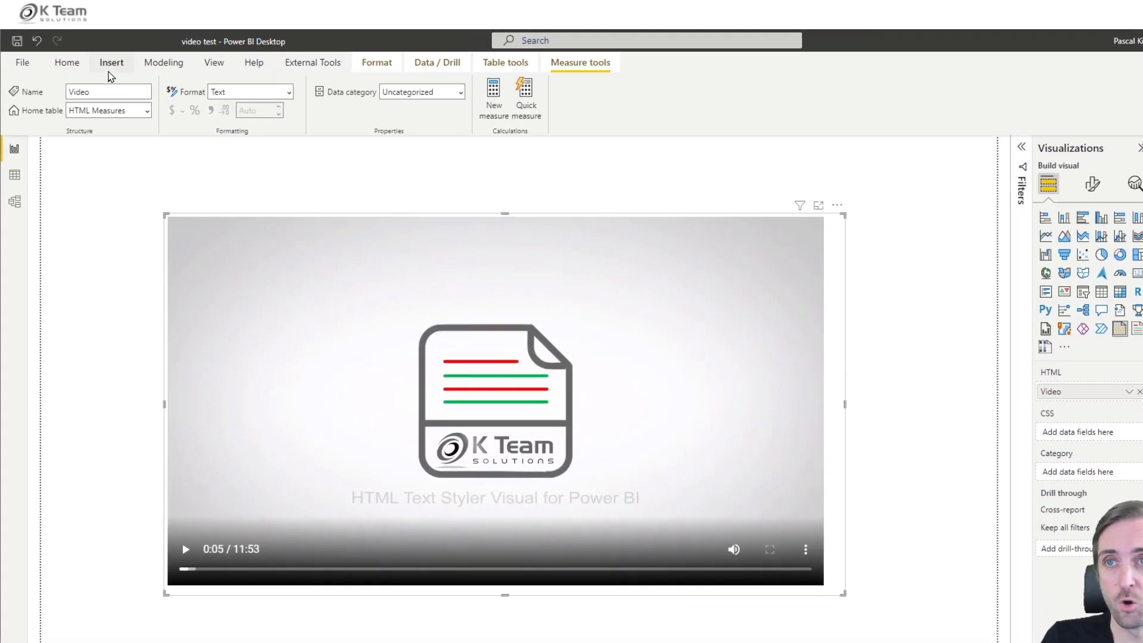
- Insert a blank button and place it above the upper edge of the video visual
{"action": "left_click", "coordinate": [100, 56]}
{"action": "left_click", "coordinate": [486, 119]}
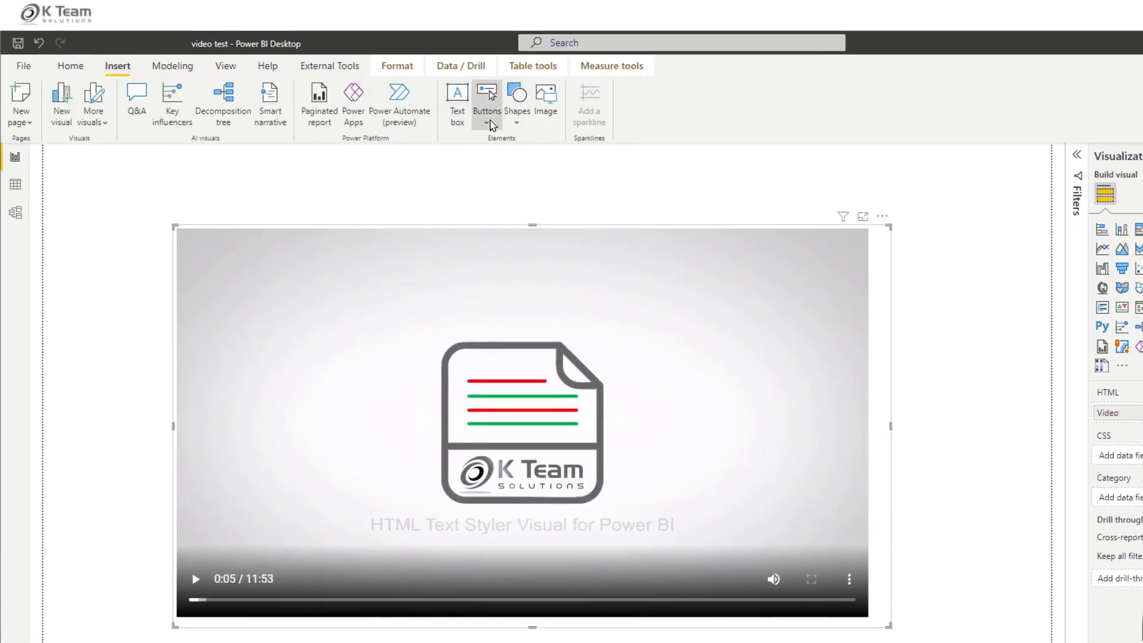
{"action": "left_click", "coordinate": [505, 325]}
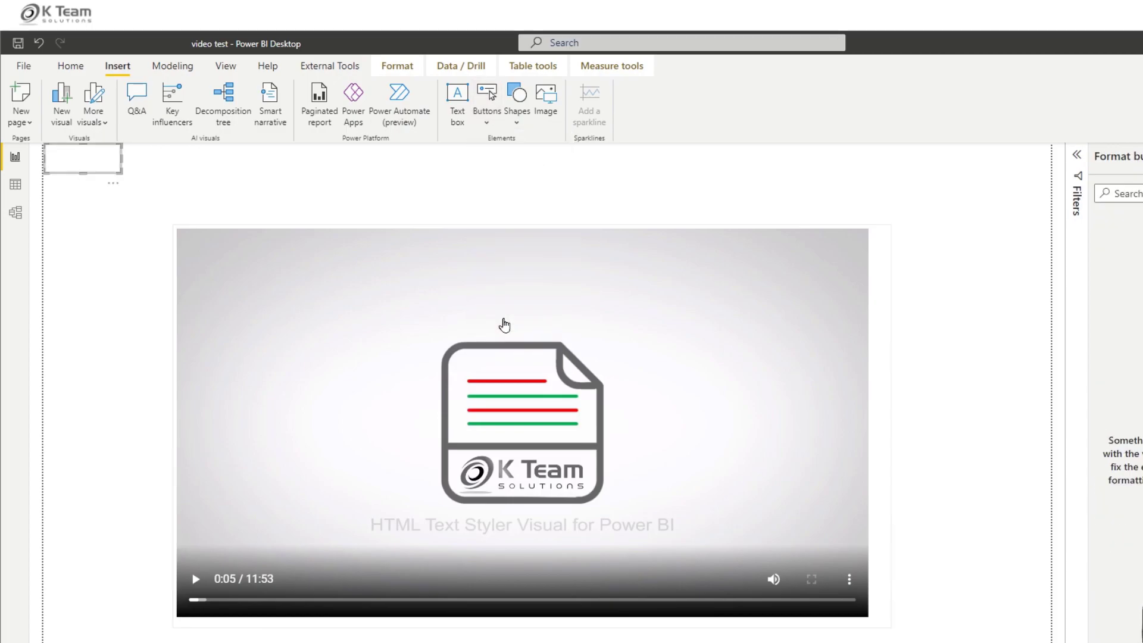
{"action": "left_click_drag", "start_coordinate": [103, 165], "coordinate": [248, 179]}
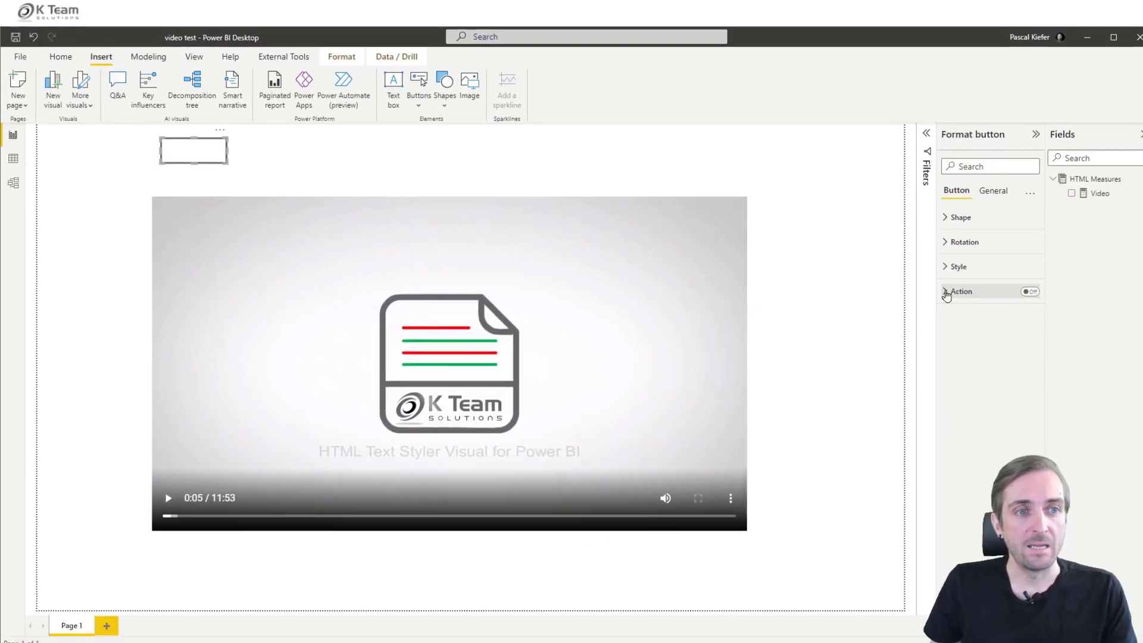
- Enable the blank button's action and set the action type to Web URL
{"action": "left_click", "coordinate": [947, 293]}
{"action": "left_click", "coordinate": [1030, 291]}
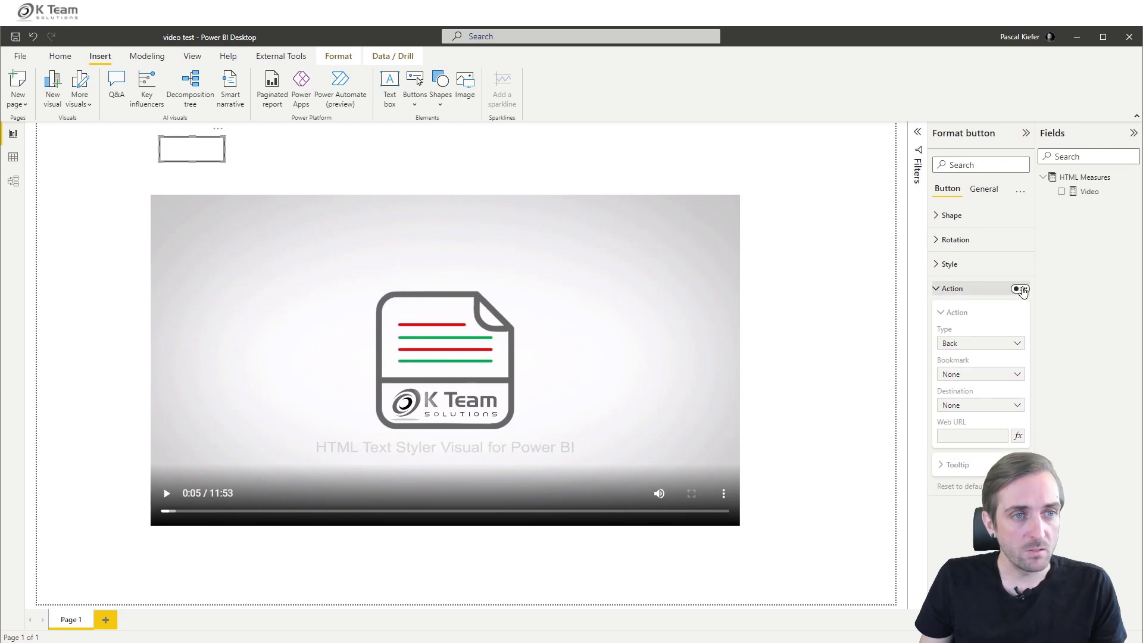
{"action": "left_click", "coordinate": [966, 347]}
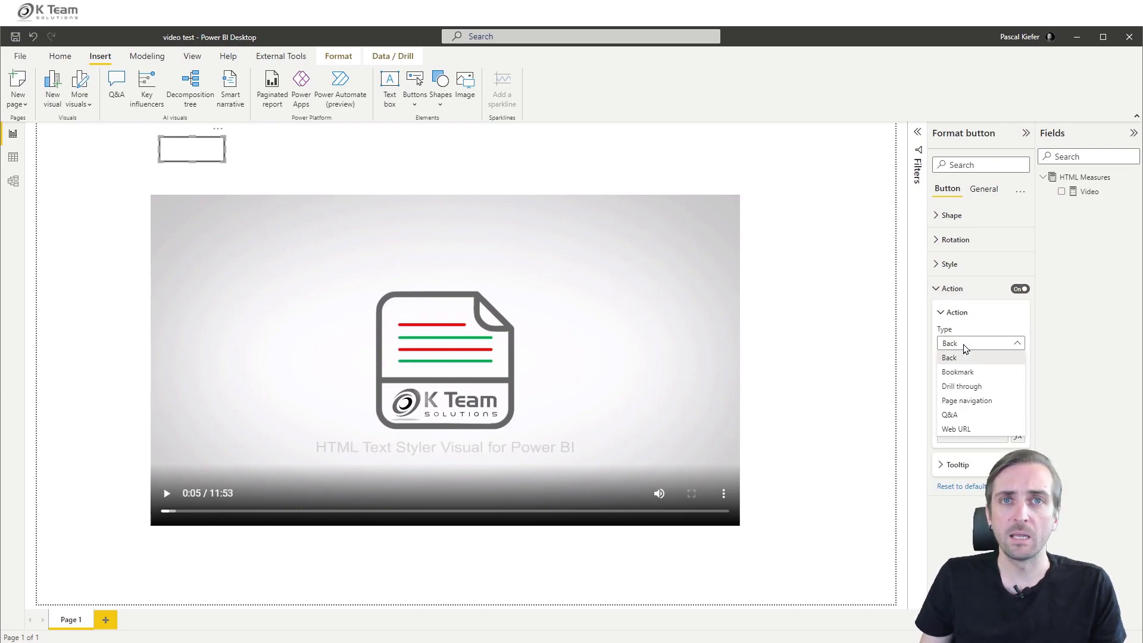
{"action": "left_click", "coordinate": [964, 429]}
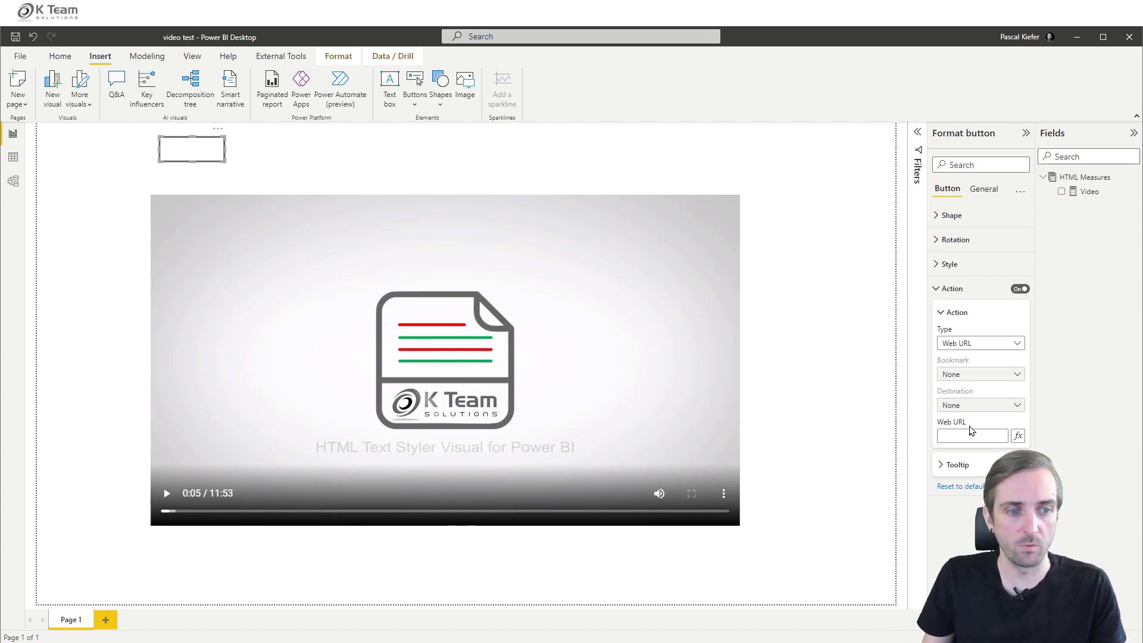
- In the browser, open the K Team Solutions video on bold, italic, underlined or strikethrough text, copy its URL, and return to Power BI Desktop
{"action": "key", "text": "alt+Tab"}
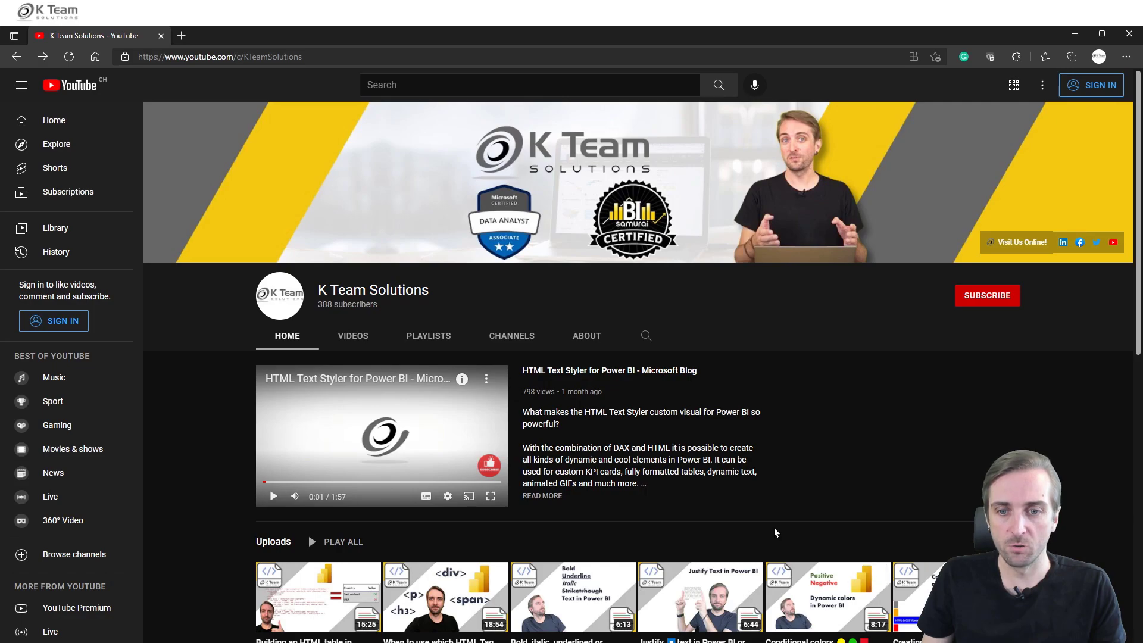
{"action": "scroll", "coordinate": [776, 533], "scroll_direction": "down", "scroll_amount": 4}
{"action": "left_click", "coordinate": [573, 337]}
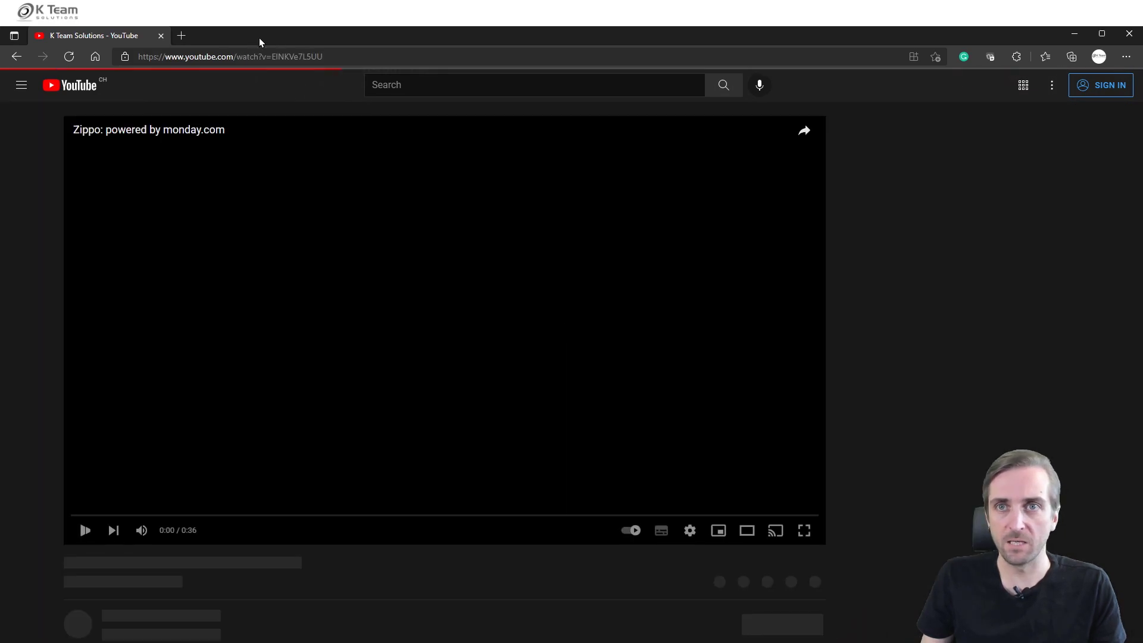
{"action": "left_click", "coordinate": [322, 60]}
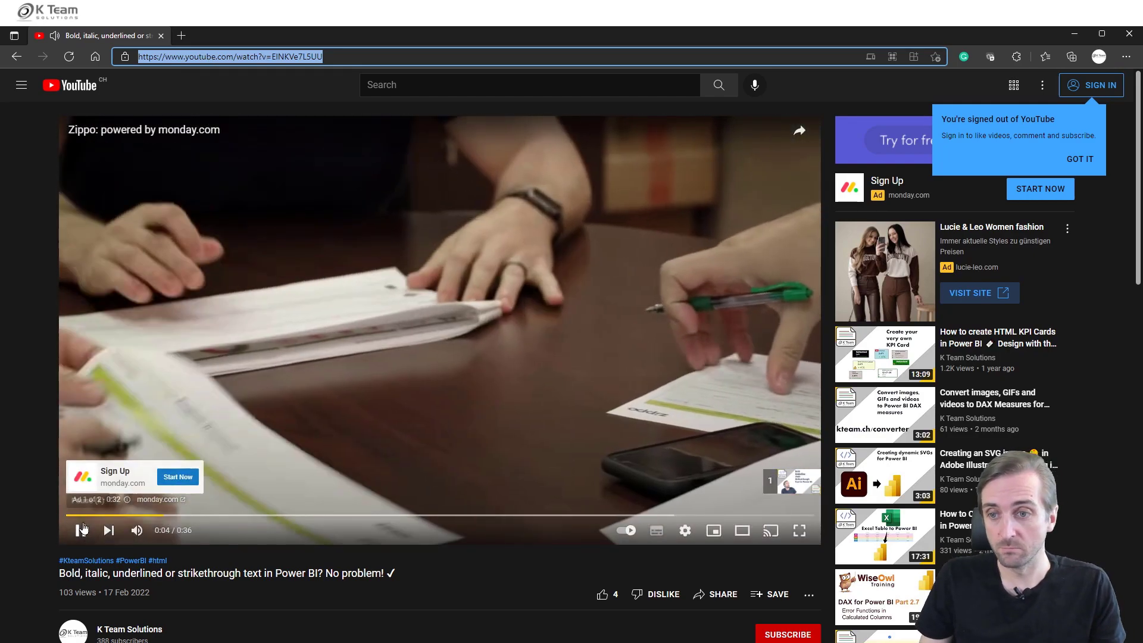
{"action": "left_click", "coordinate": [79, 530]}
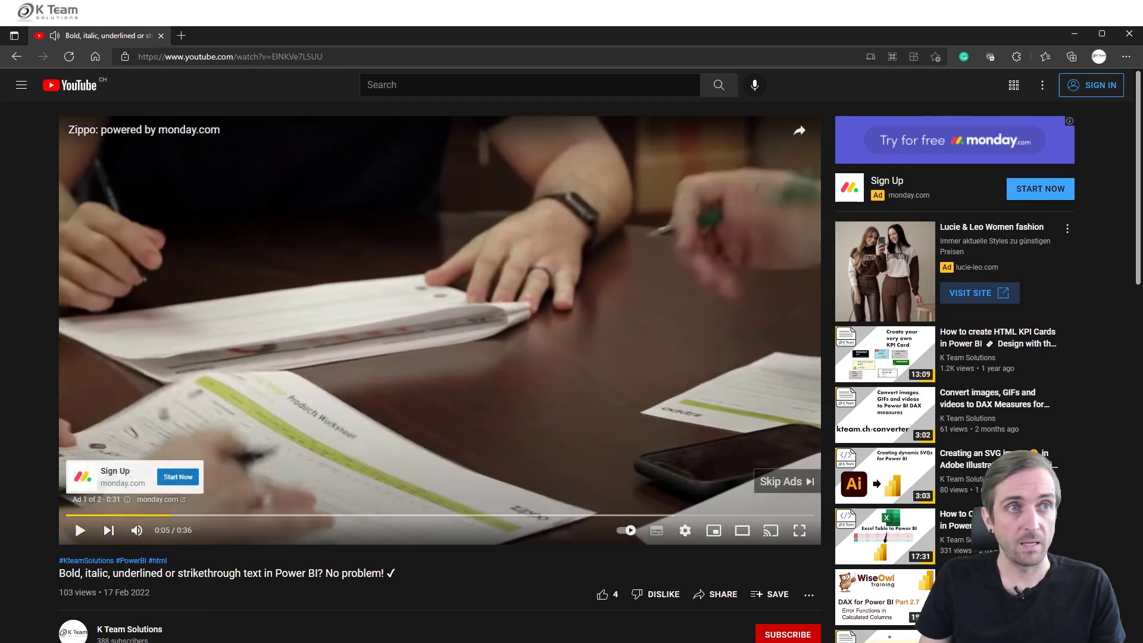
{"action": "left_click", "coordinate": [1075, 34]}
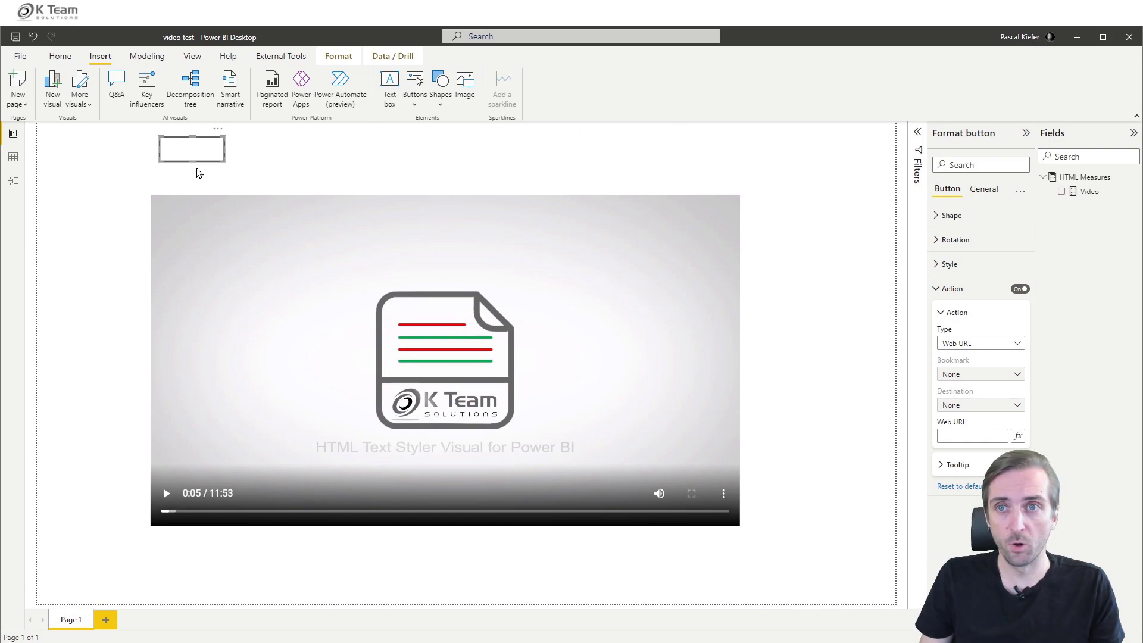
- Paste the copied YouTube address as the button's web URL and deselect the button
{"action": "left_click", "coordinate": [959, 436]}
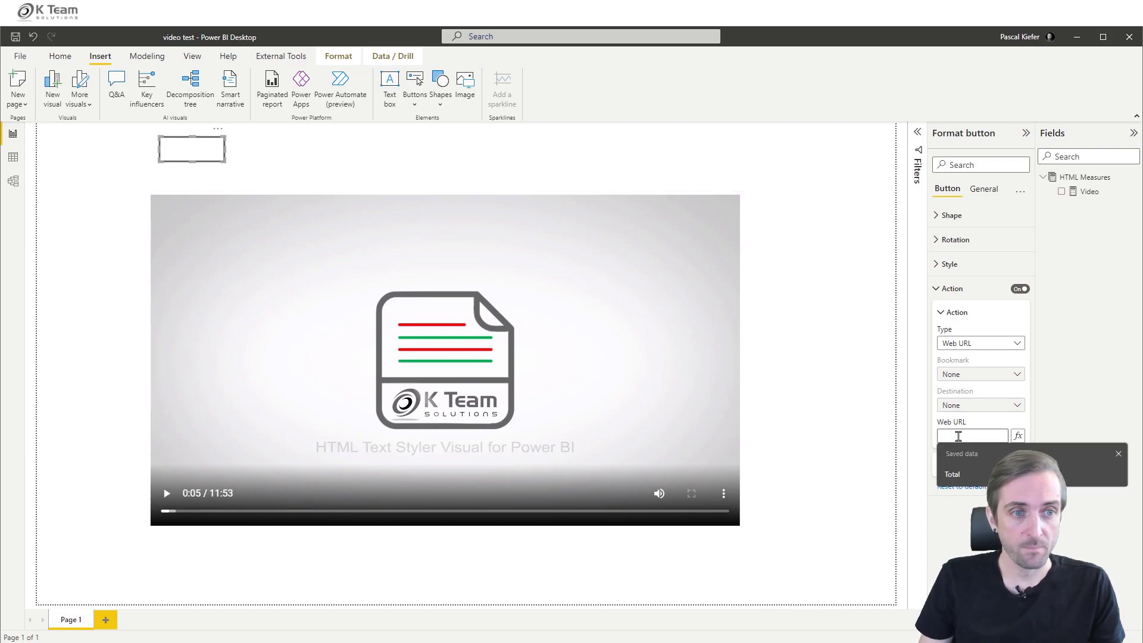
{"action": "key", "text": "ctrl+v"}
{"action": "key", "text": "Return"}
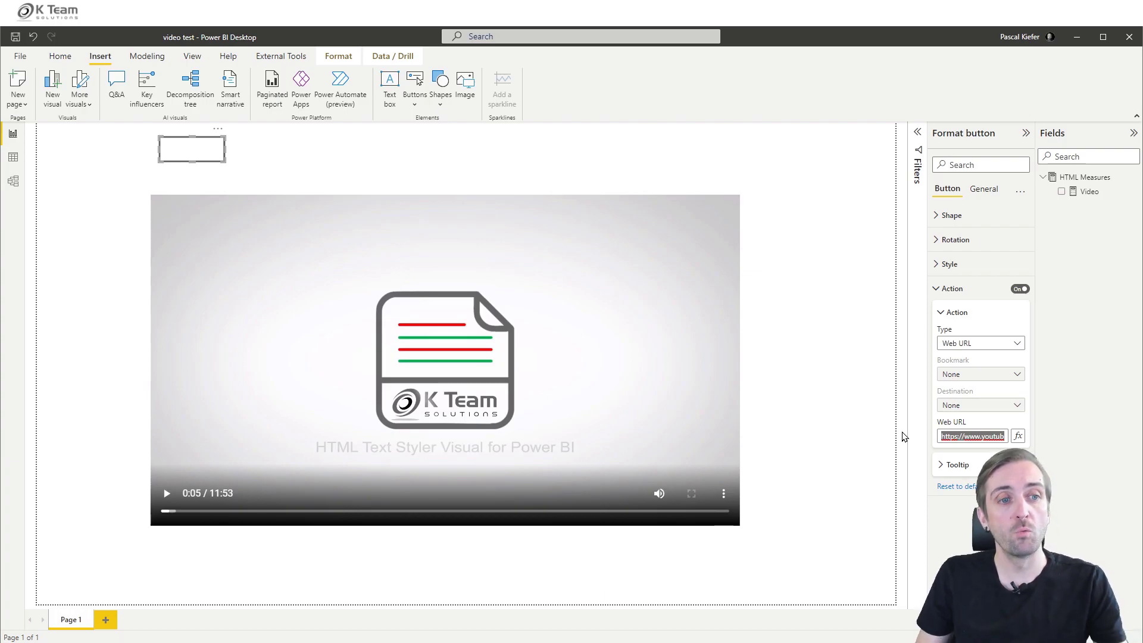
{"action": "left_click", "coordinate": [883, 271]}
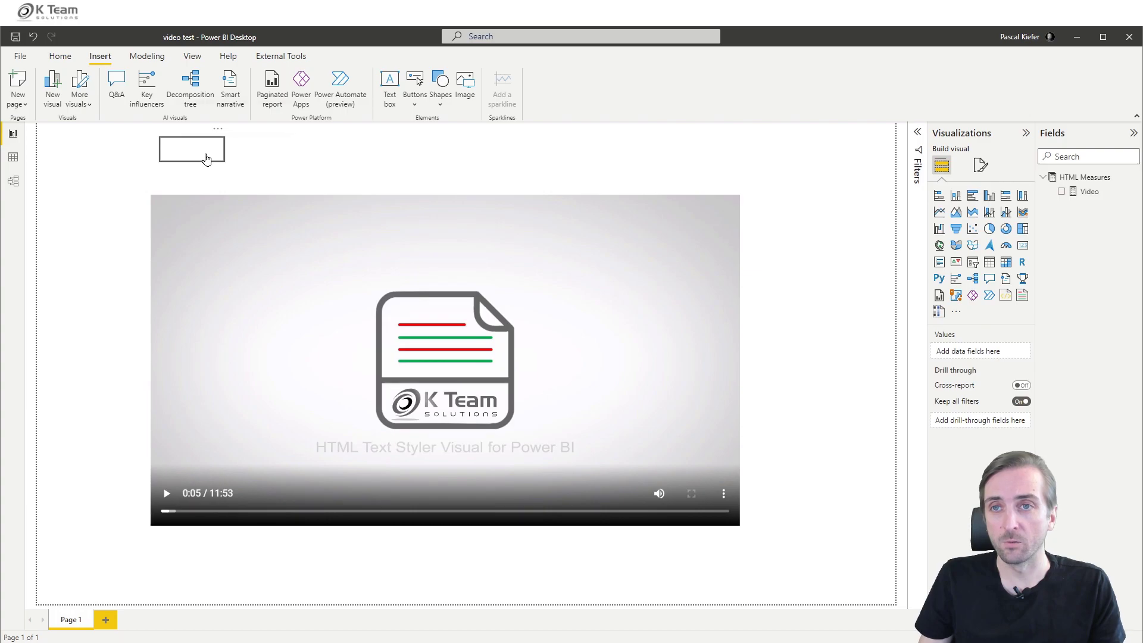
- Test the button's link, check the opened video's address, and close that browser tab
{"action": "left_click", "coordinate": [206, 156], "text": "ctrl"}
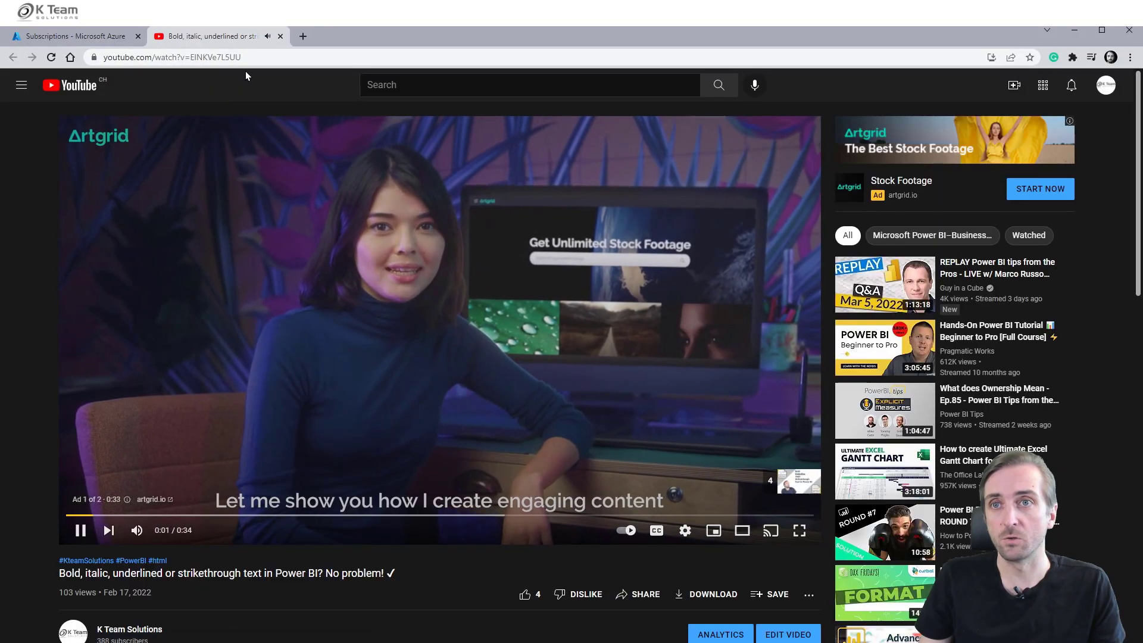
{"action": "left_click", "coordinate": [244, 58]}
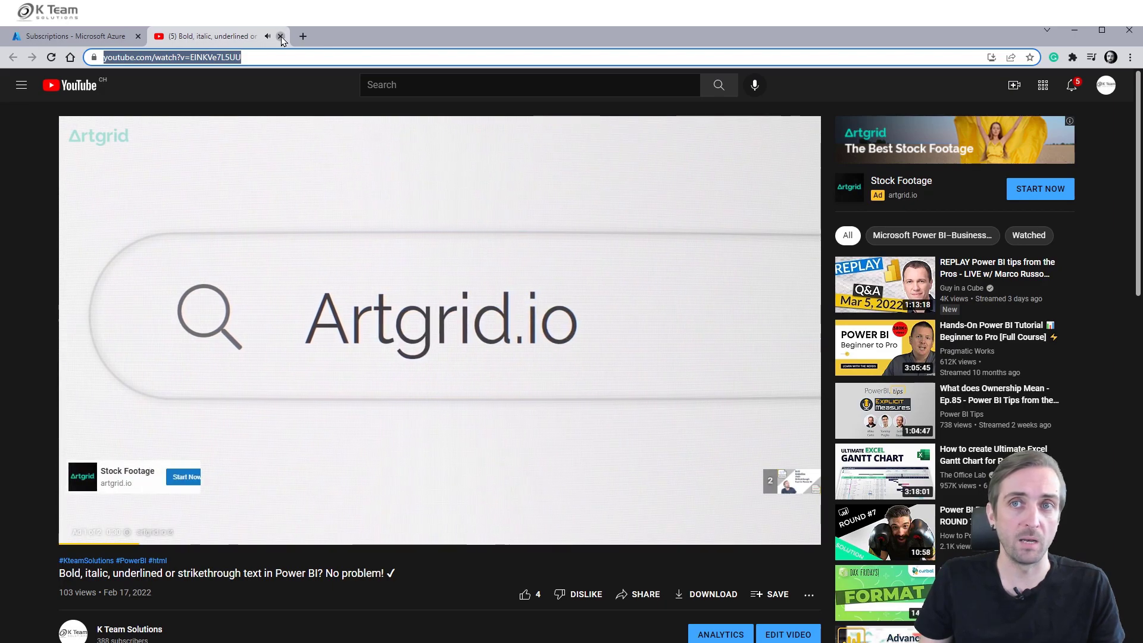
{"action": "left_click", "coordinate": [281, 37]}
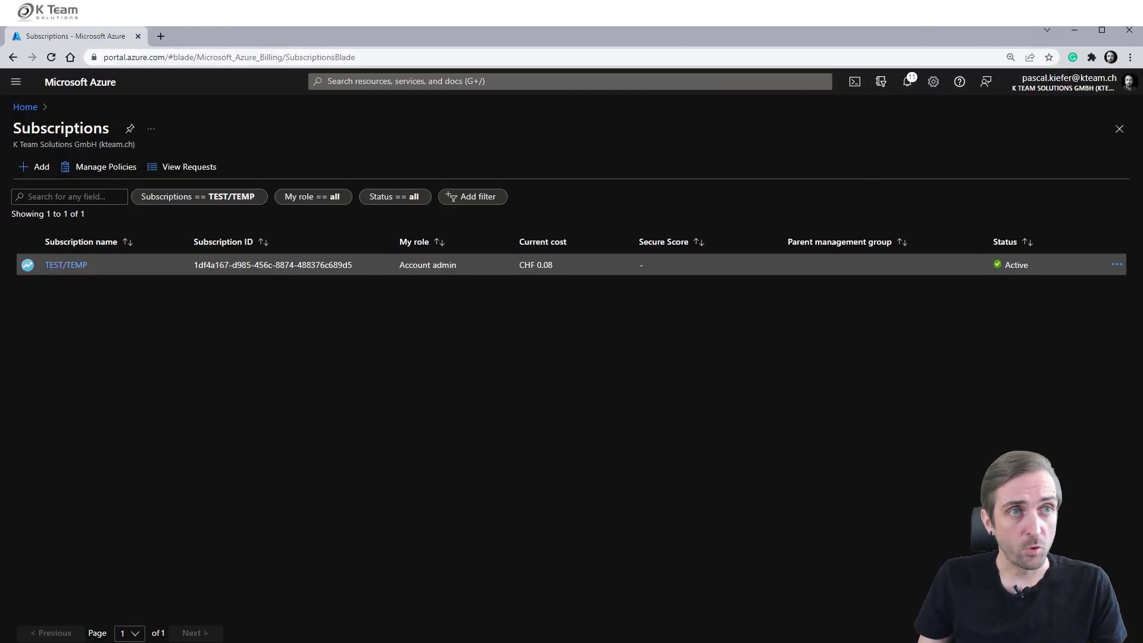
{"action": "left_click", "coordinate": [1074, 30]}
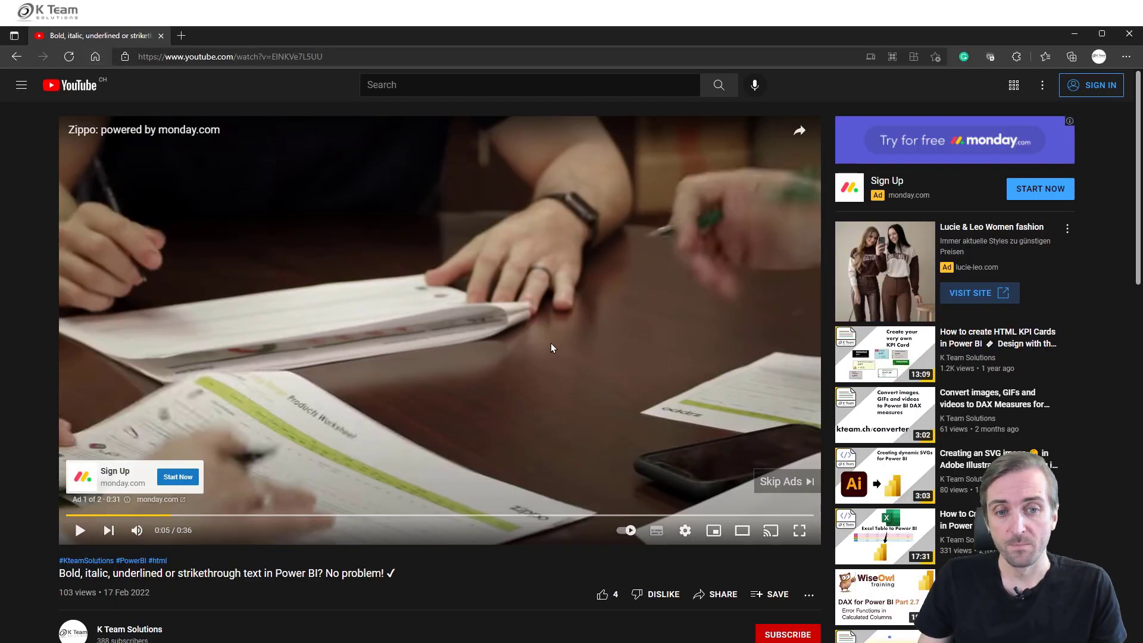
- Copy the full iframe embed code from the YouTube video's share options and return to Power BI Desktop
{"action": "left_click", "coordinate": [714, 595]}
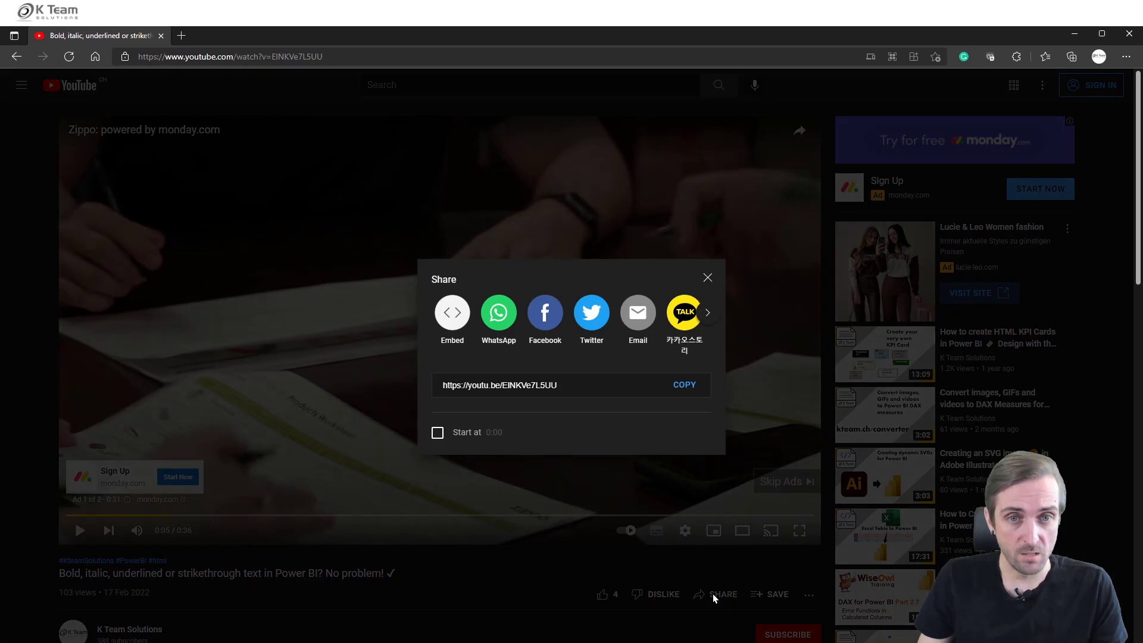
{"action": "left_click", "coordinate": [453, 312]}
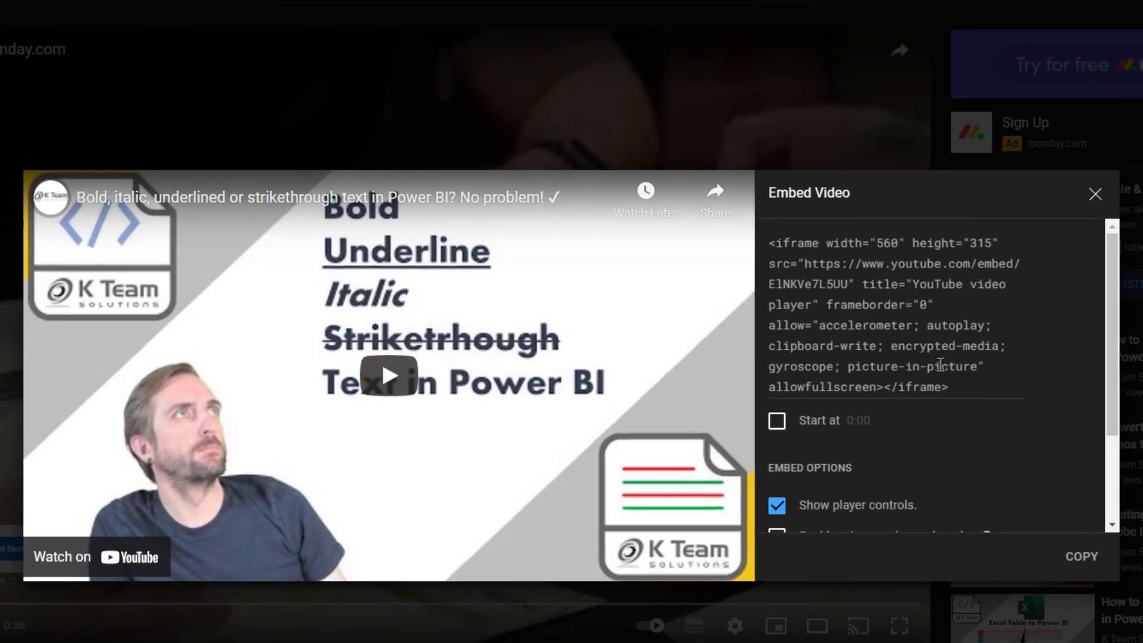
{"action": "left_click_drag", "start_coordinate": [973, 387], "coordinate": [766, 242]}
{"action": "key", "text": "ctrl+c"}
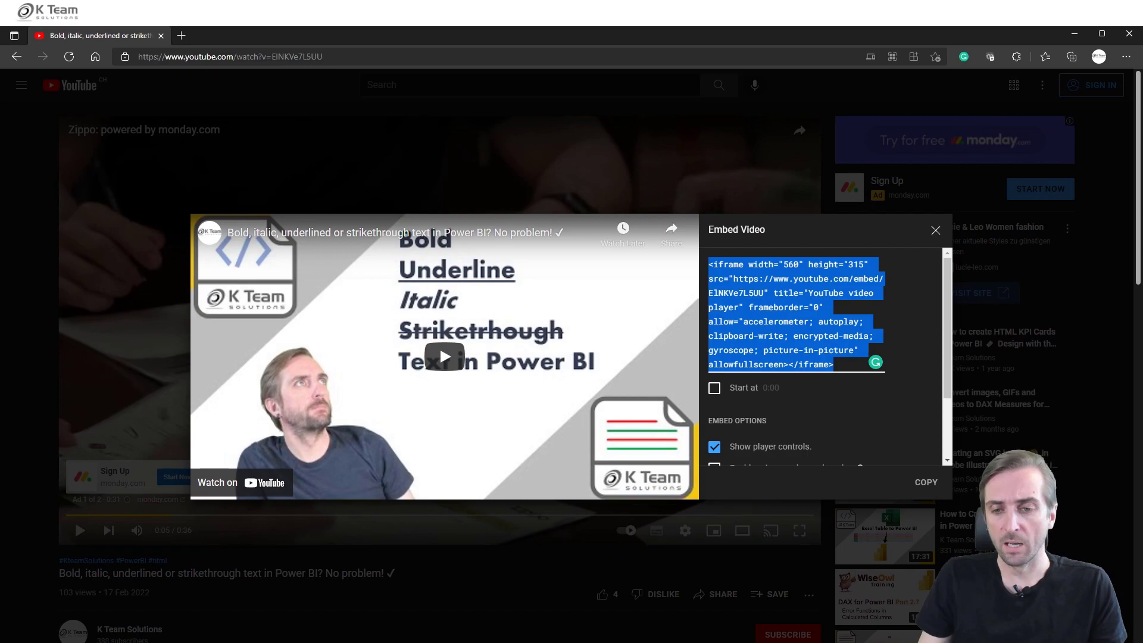
{"action": "left_click", "coordinate": [1077, 35]}
- Create a new measure named youtube in the HTML Measures table, with the copied iframe embed code on its second line
{"action": "right_click", "coordinate": [1085, 192]}
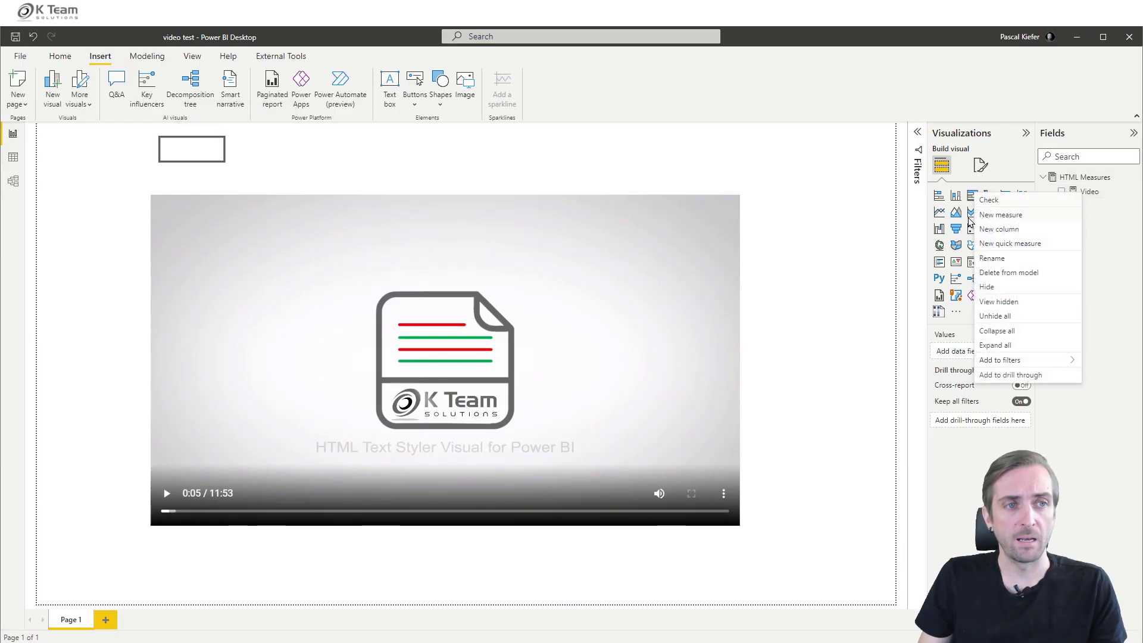
{"action": "left_click", "coordinate": [1001, 214]}
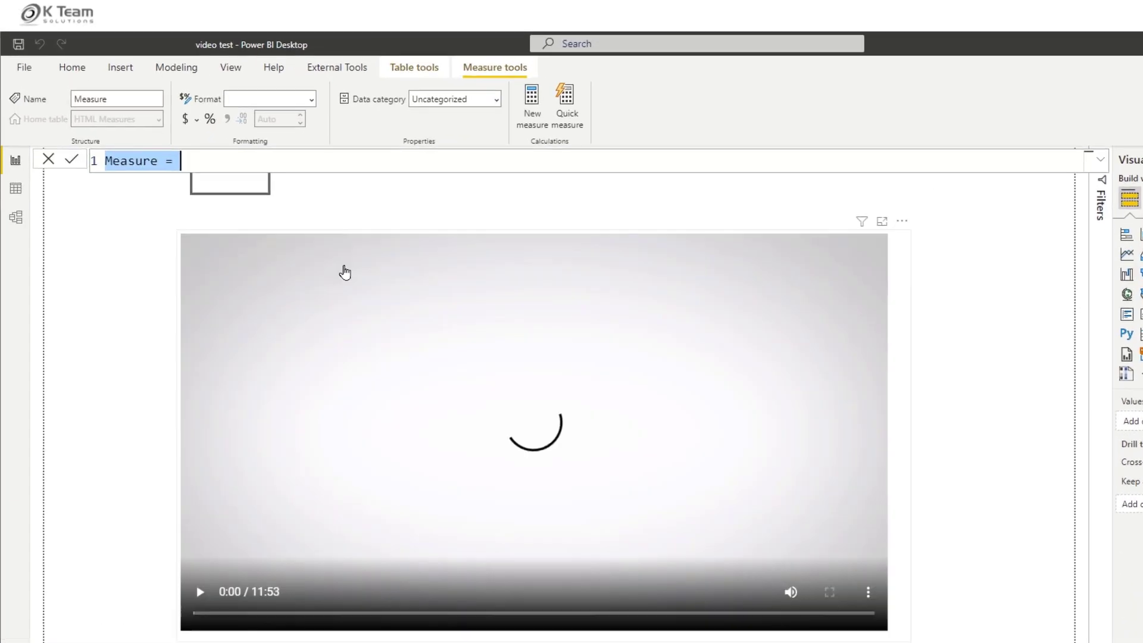
{"action": "type", "text": "youtubre"}
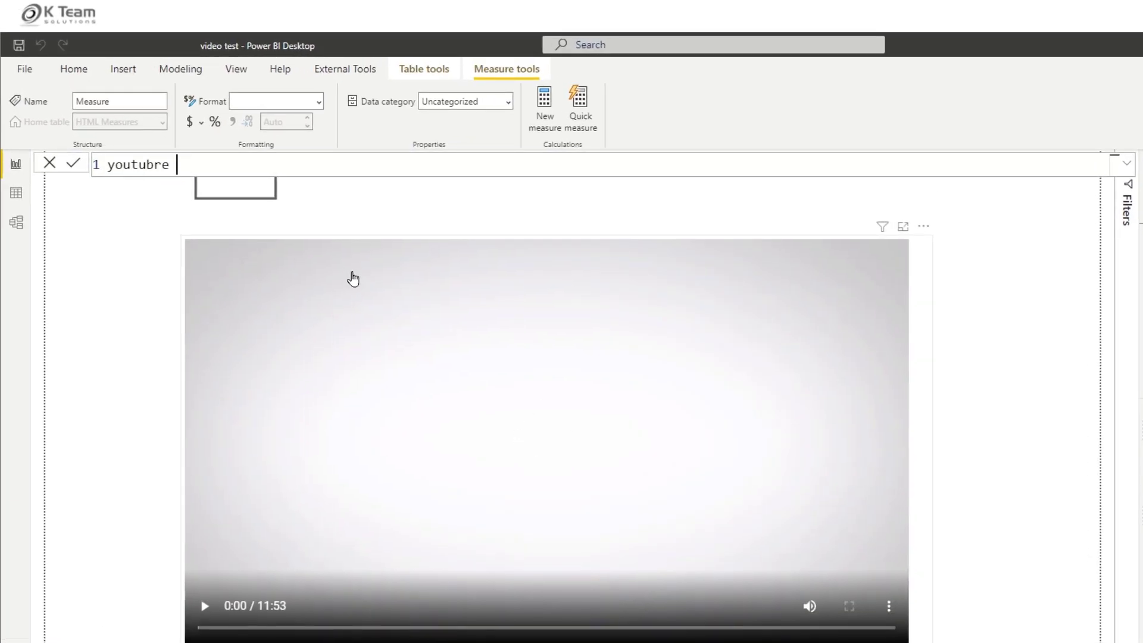
{"action": "key", "text": "BackSpace"}
{"action": "key", "text": "BackSpace"}
{"action": "key", "text": "BackSpace"}
{"action": "type", "text": "e ="}
{"action": "key", "text": "shift+Return"}
{"action": "key", "text": "ctrl+v"}
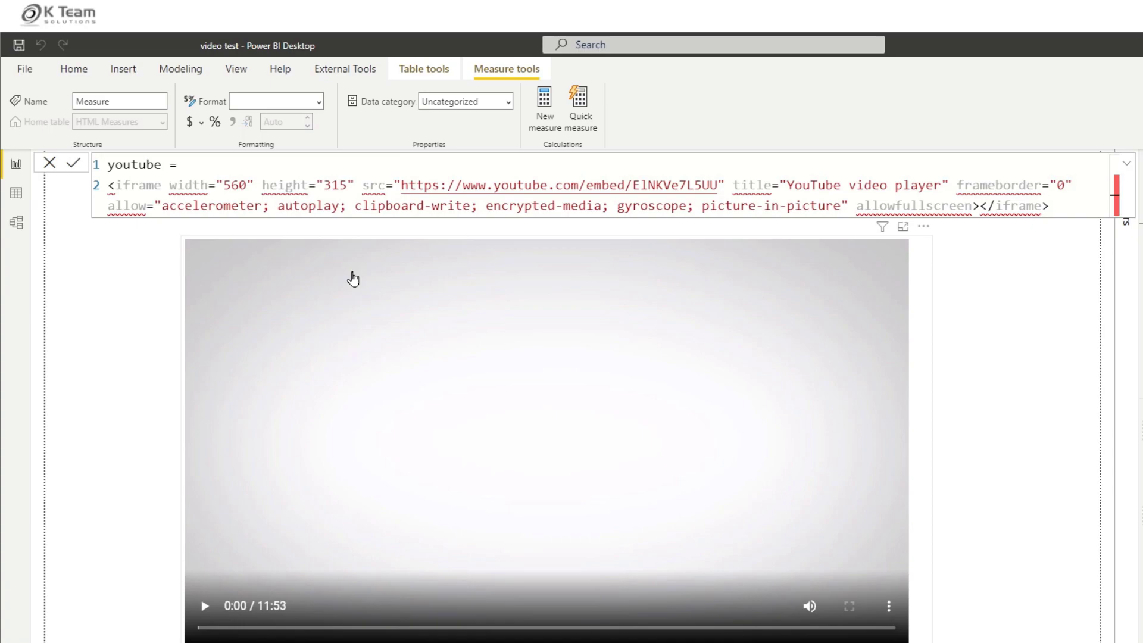
- Replace every double quotation mark in the youtube measure's iframe code with a single quotation mark
{"action": "left_click", "coordinate": [215, 186]}
{"action": "key", "text": "Left"}
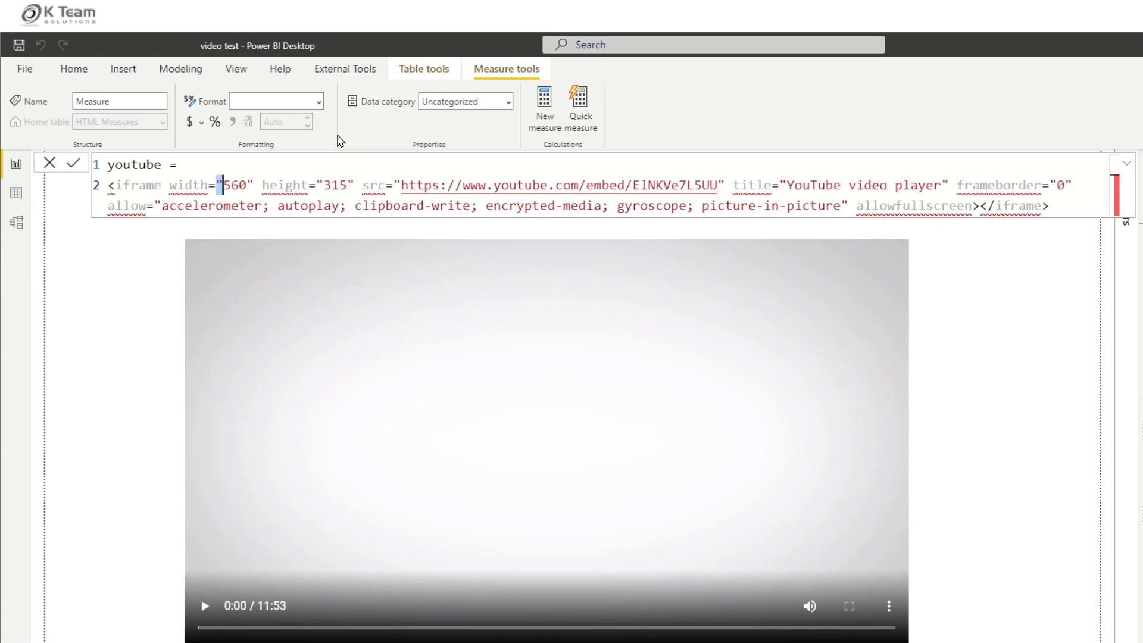
{"action": "key", "text": "ctrl+f"}
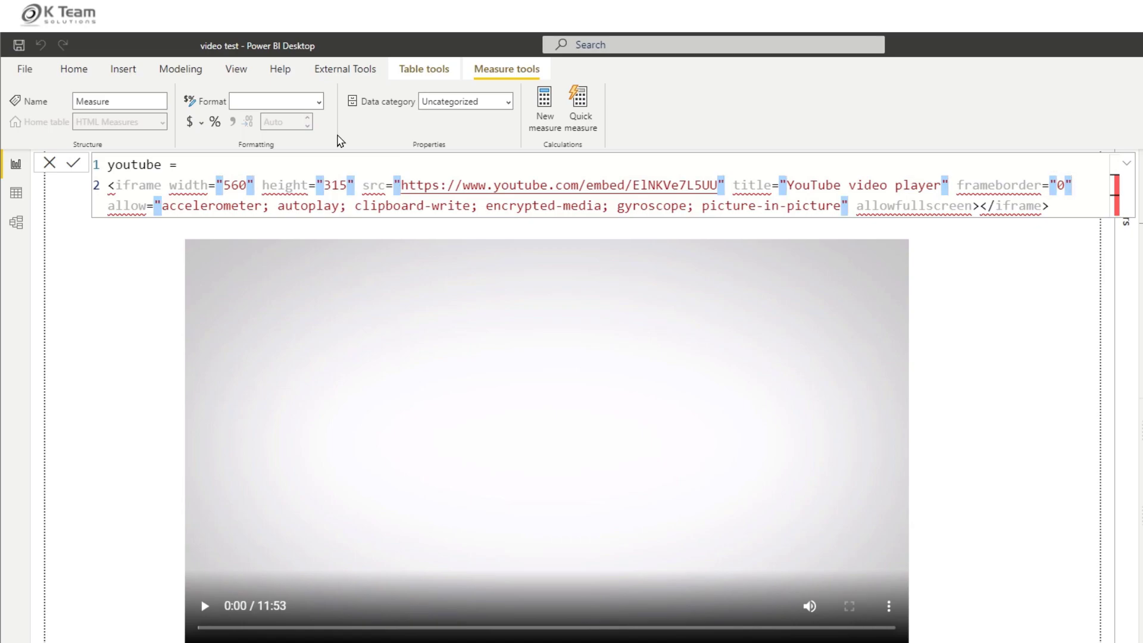
{"action": "key", "text": "ctrl+alt+Return"}
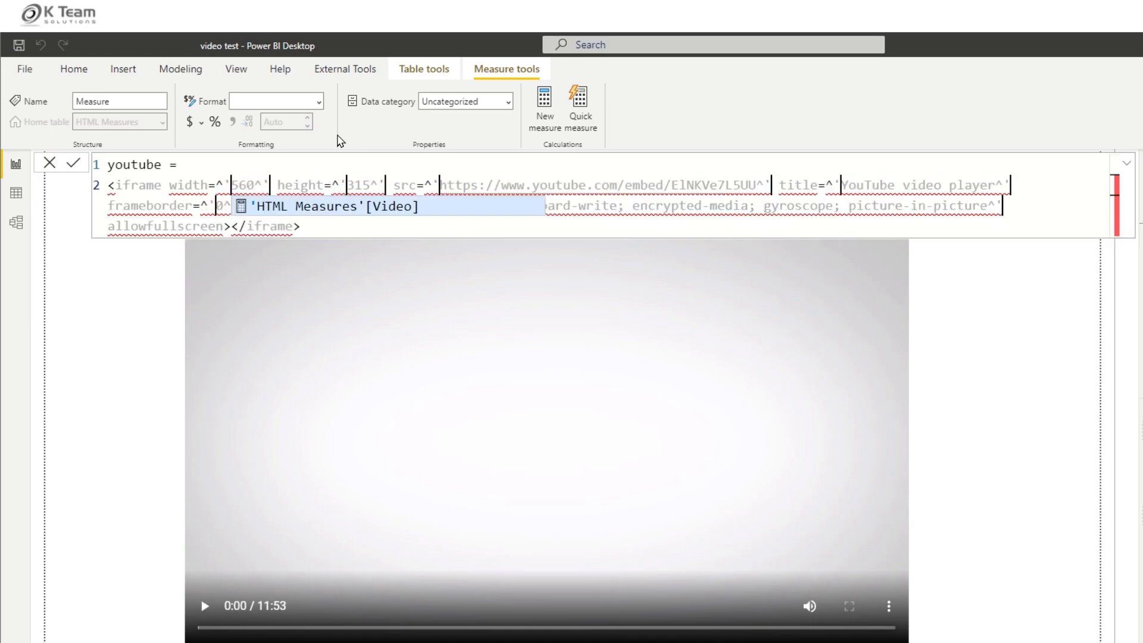
{"action": "key", "text": "ctrl+z"}
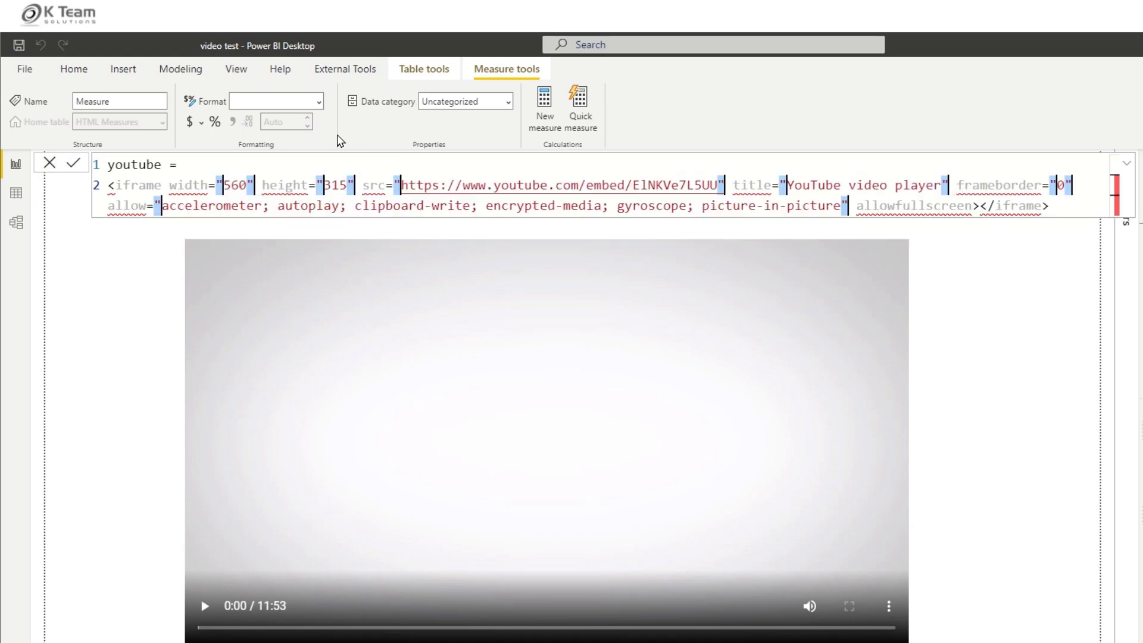
{"action": "type", "text": "'"}
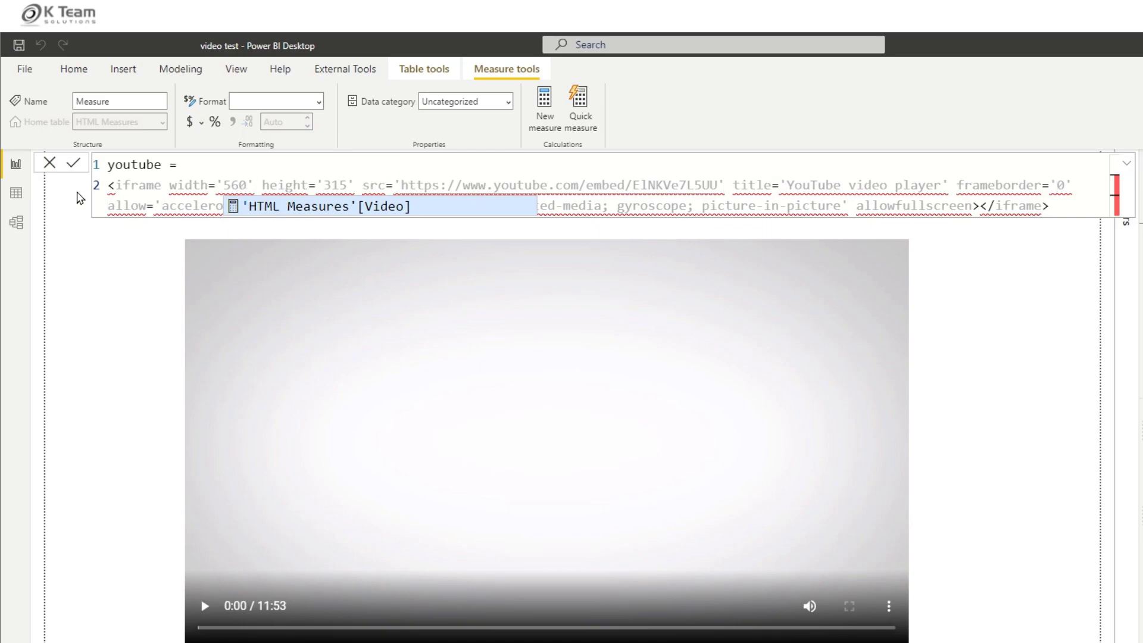
- Enclose the whole iframe code in double quotation marks and commit the youtube measure
{"action": "left_click", "coordinate": [109, 185]}
{"action": "type", "text": "\""}
{"action": "key", "text": "End"}
{"action": "type", "text": "\""}
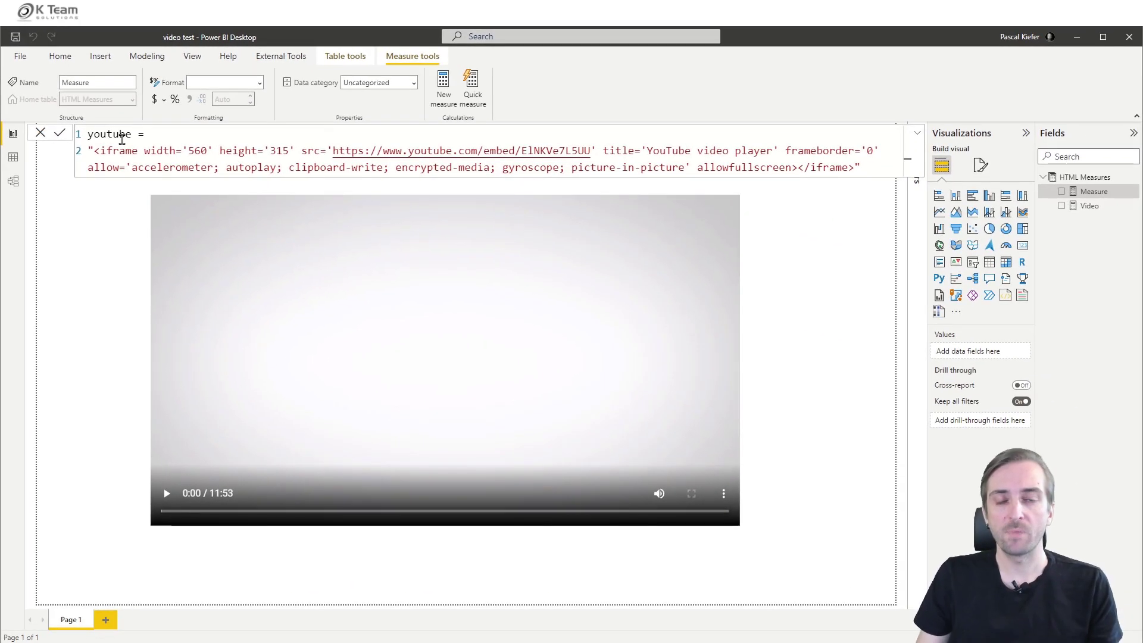
{"action": "key", "text": "Return"}
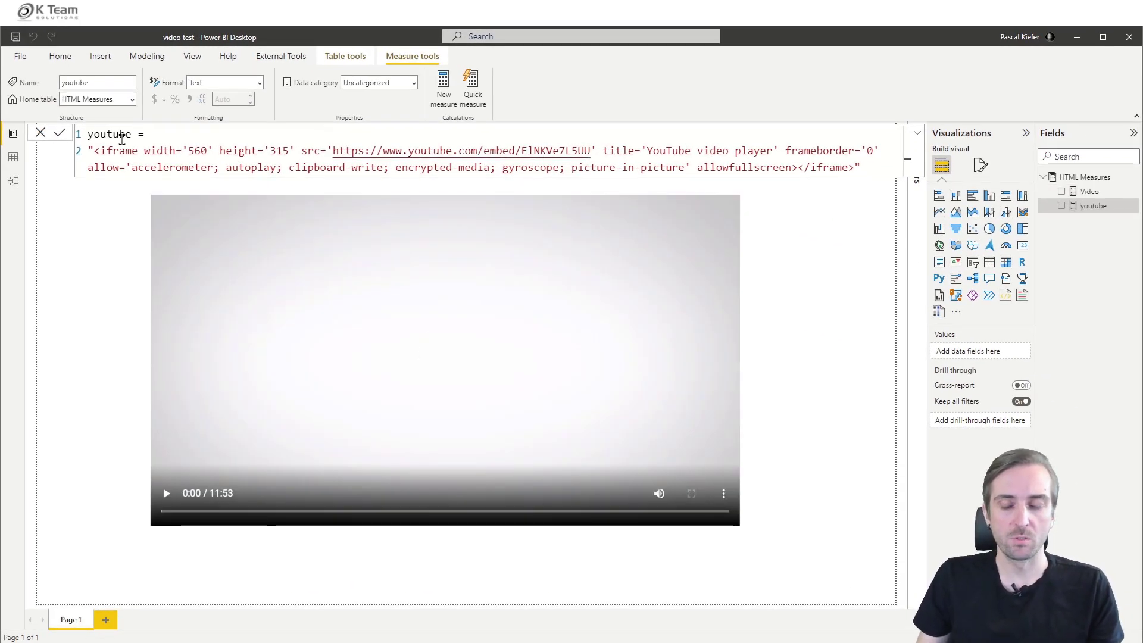
- Add a second report page and place an enlarged HTML Text Styler visual near its centre, showing the youtube measure
{"action": "left_click", "coordinate": [107, 621]}
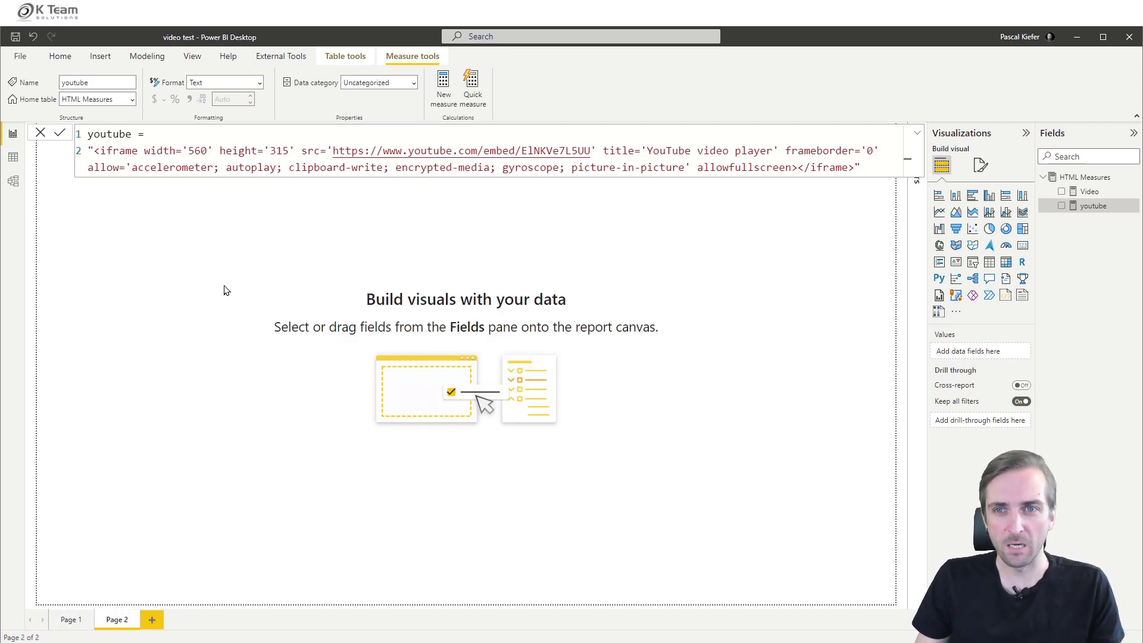
{"action": "left_click", "coordinate": [1009, 299]}
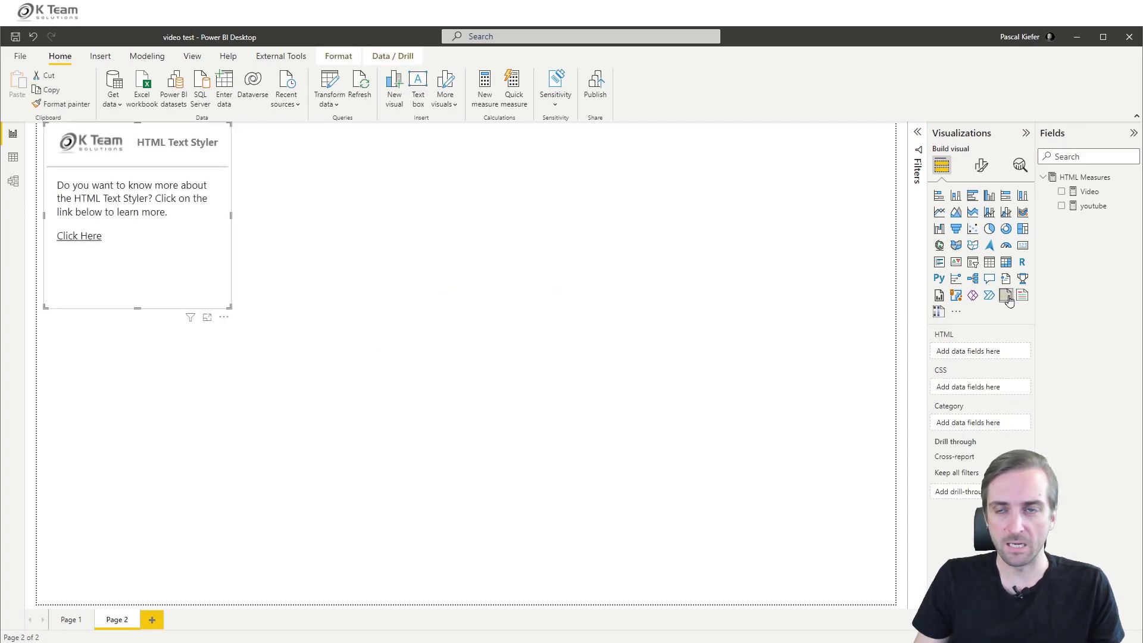
{"action": "left_click_drag", "start_coordinate": [234, 246], "coordinate": [511, 327]}
{"action": "left_click", "coordinate": [1061, 207]}
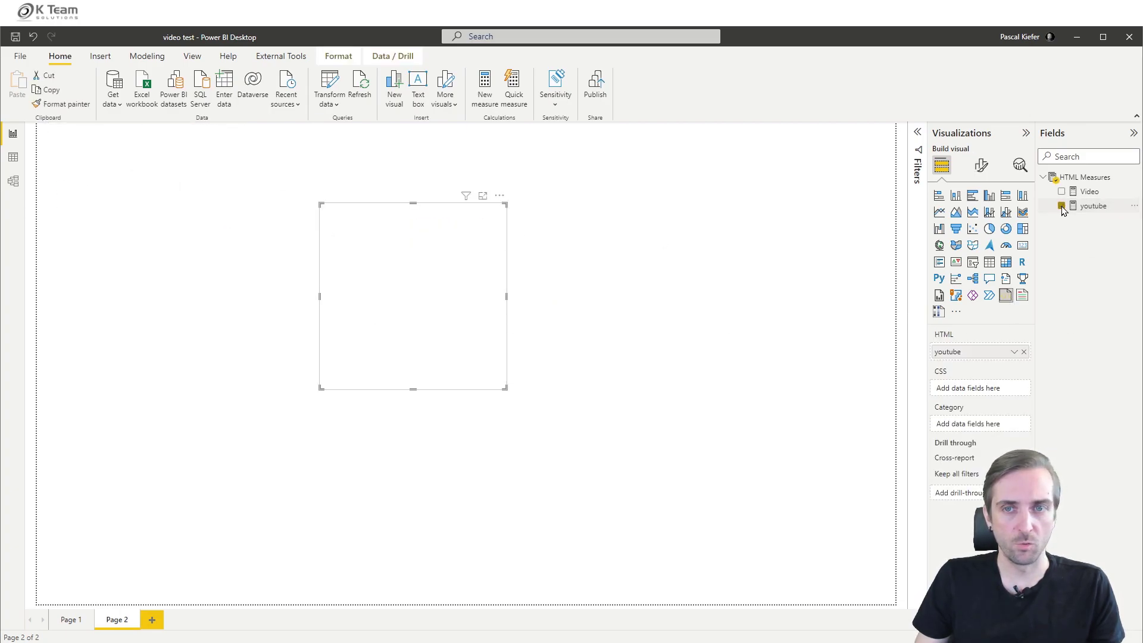
{"action": "left_click_drag", "start_coordinate": [506, 389], "coordinate": [691, 415]}
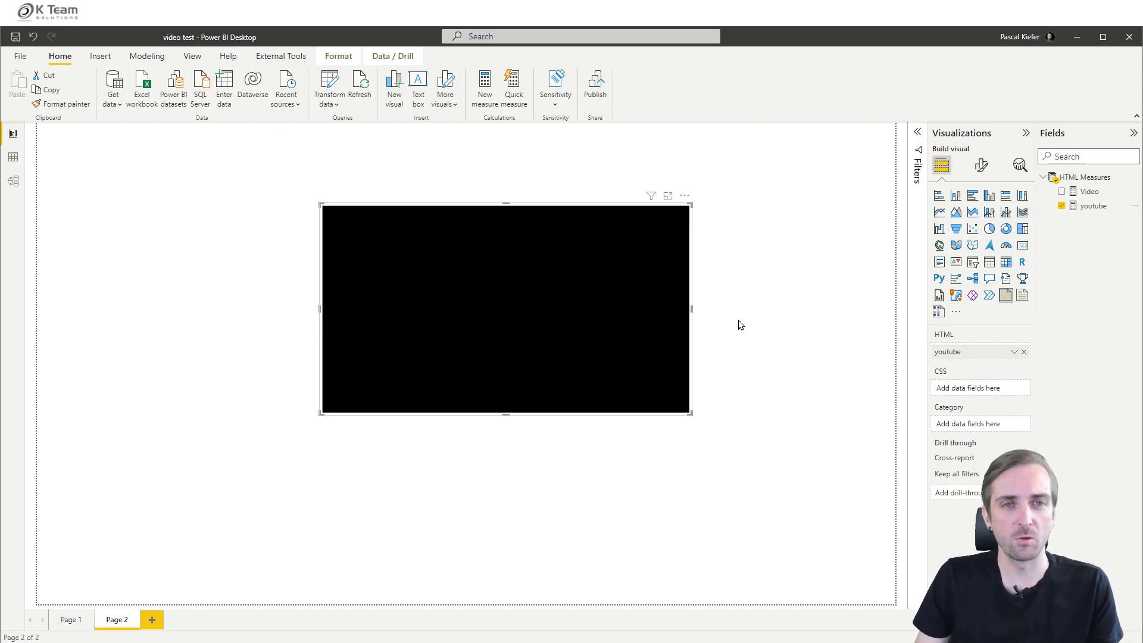
{"action": "left_click", "coordinate": [740, 321]}
- Save the report and publish it to the TEST workspace, replacing the existing video test version
{"action": "left_click", "coordinate": [595, 84]}
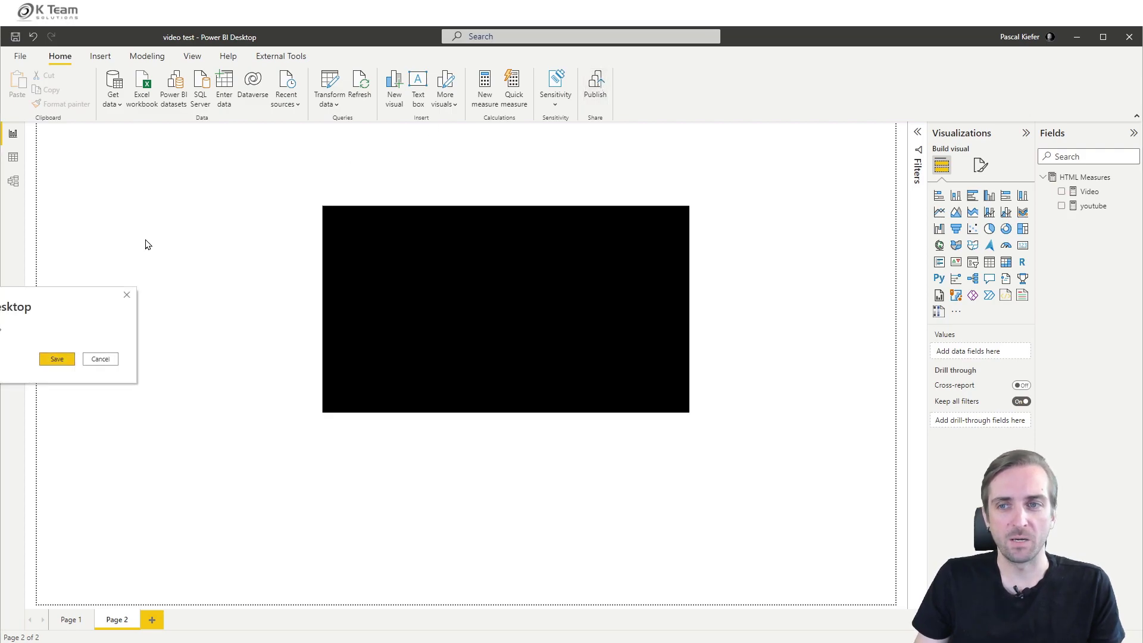
{"action": "left_click", "coordinate": [55, 359]}
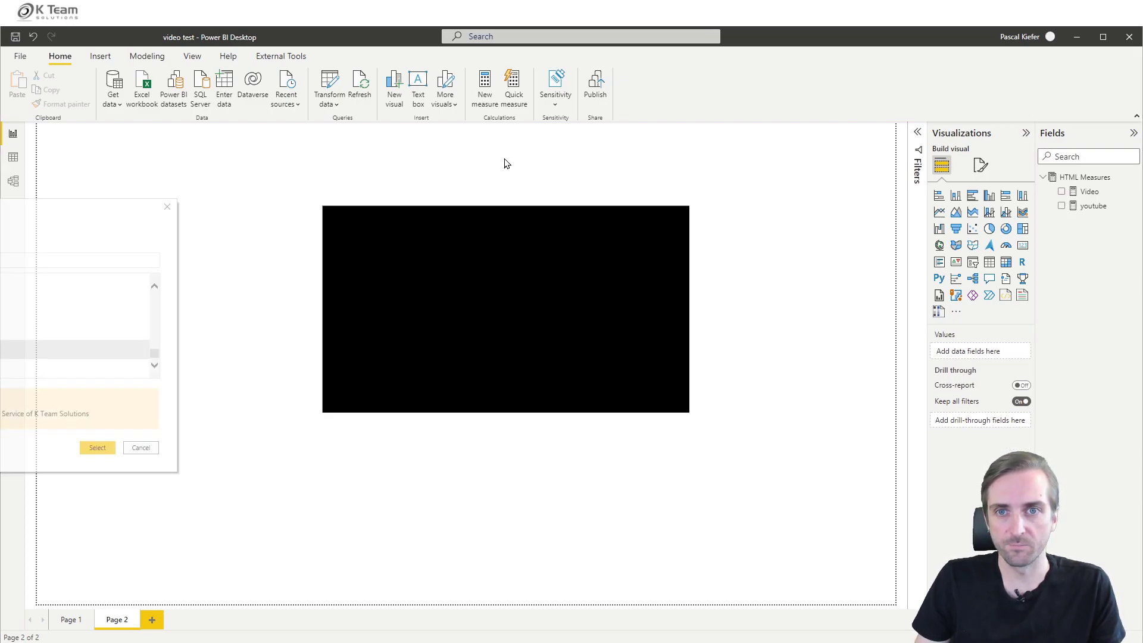
{"action": "left_click", "coordinate": [91, 451]}
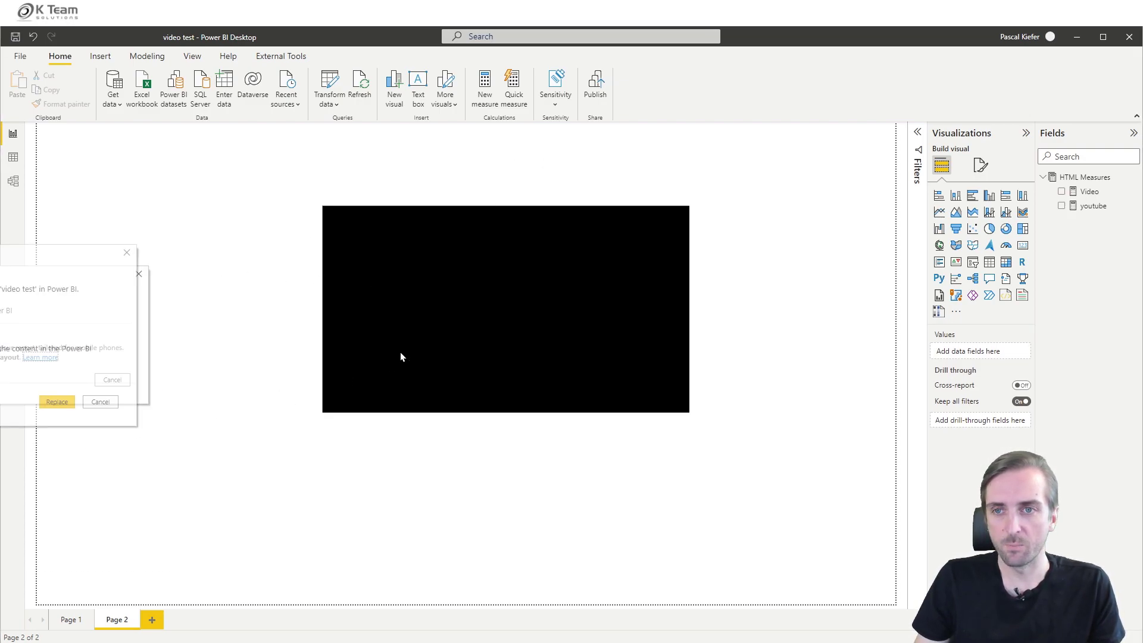
{"action": "left_click", "coordinate": [56, 401]}
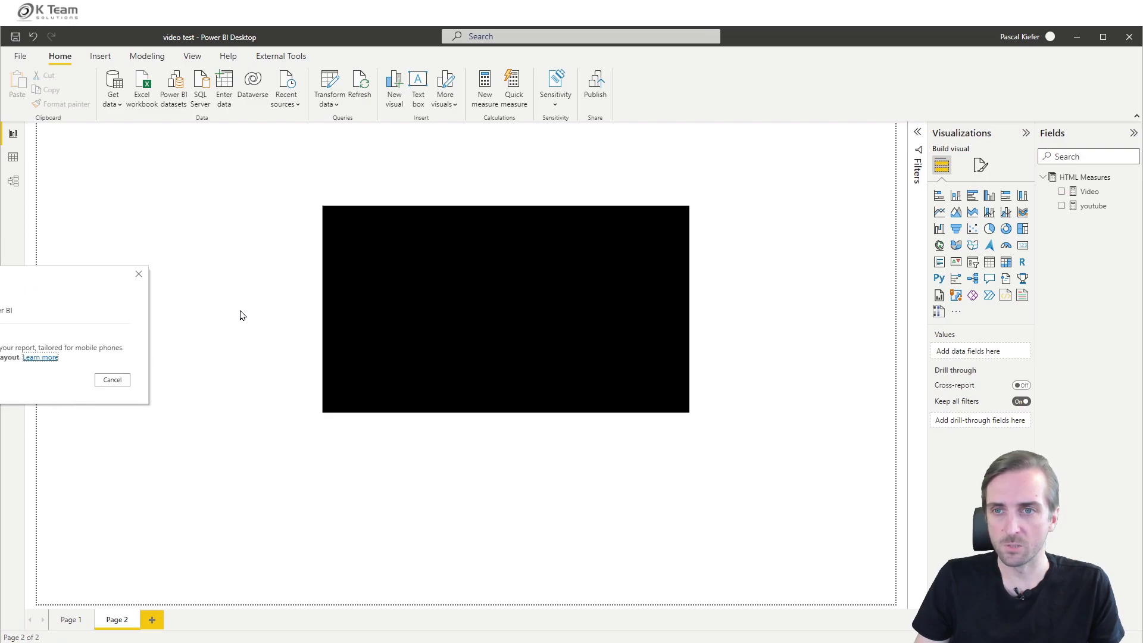
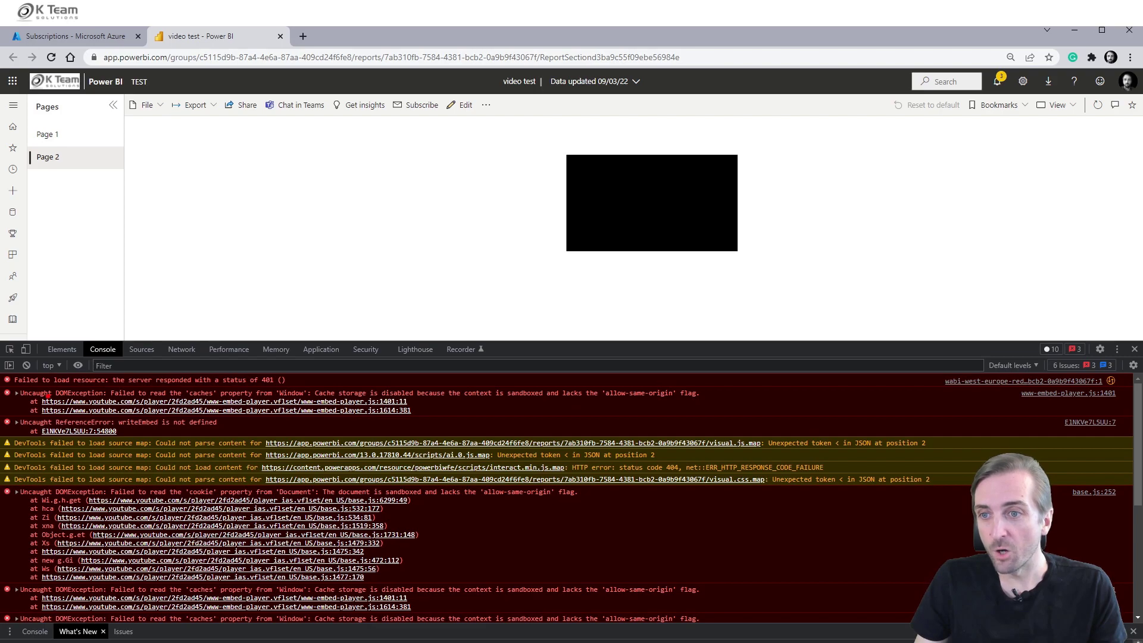
- Examine the YouTube embed errors in the browser console for Page 2 of the published report, and close that report's tab
{"action": "left_click_drag", "start_coordinate": [25, 390], "coordinate": [150, 422]}
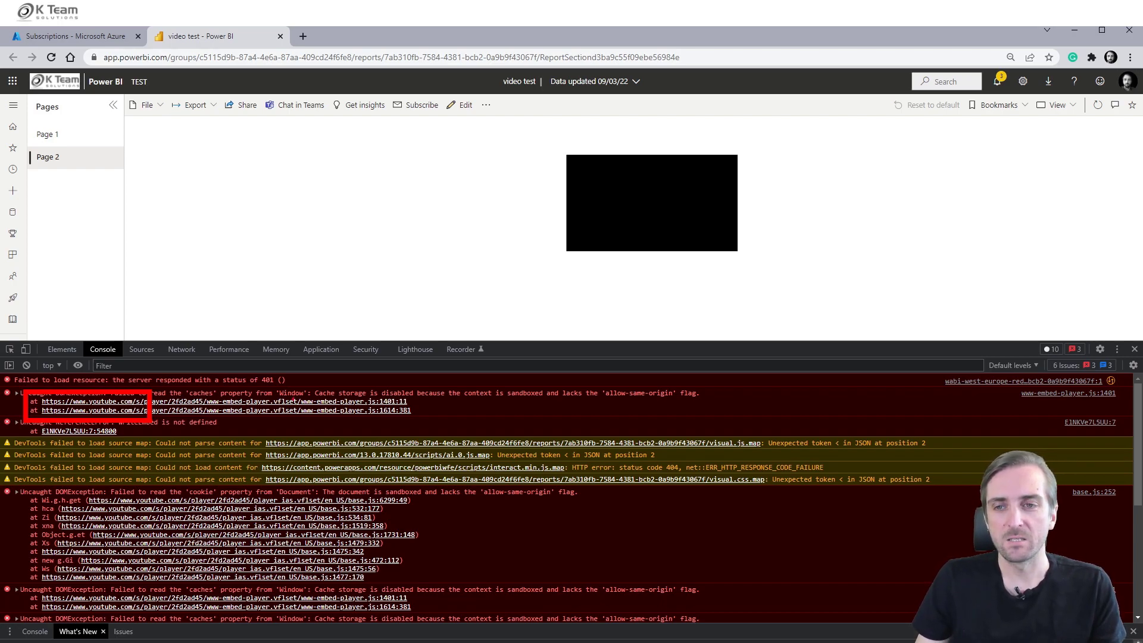
{"action": "key", "text": "Escape"}
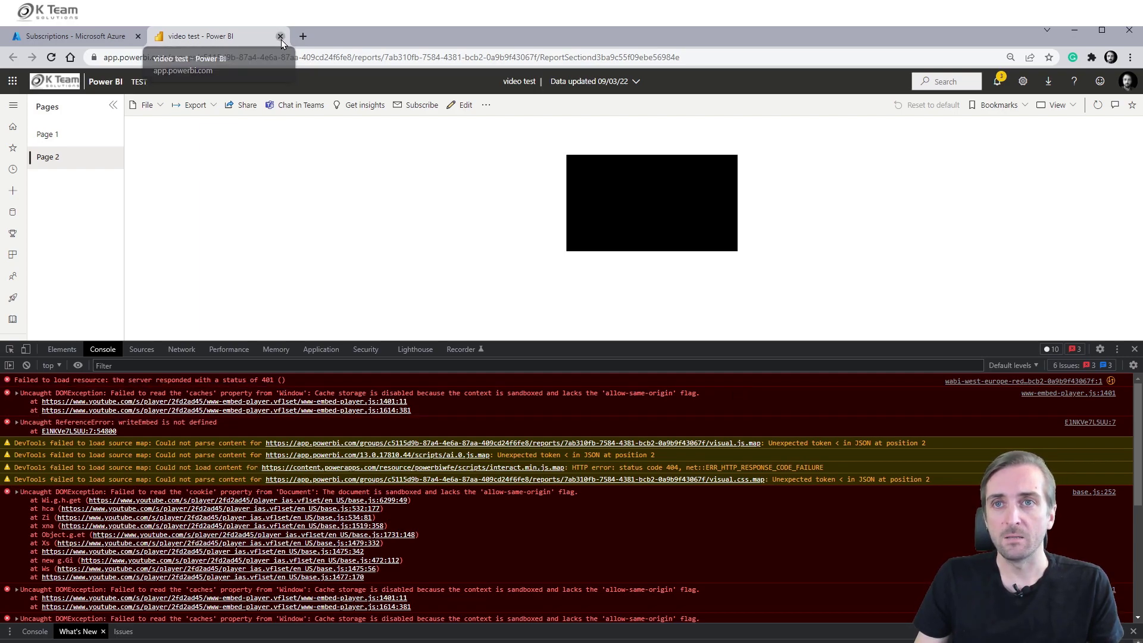
{"action": "left_click", "coordinate": [280, 37]}
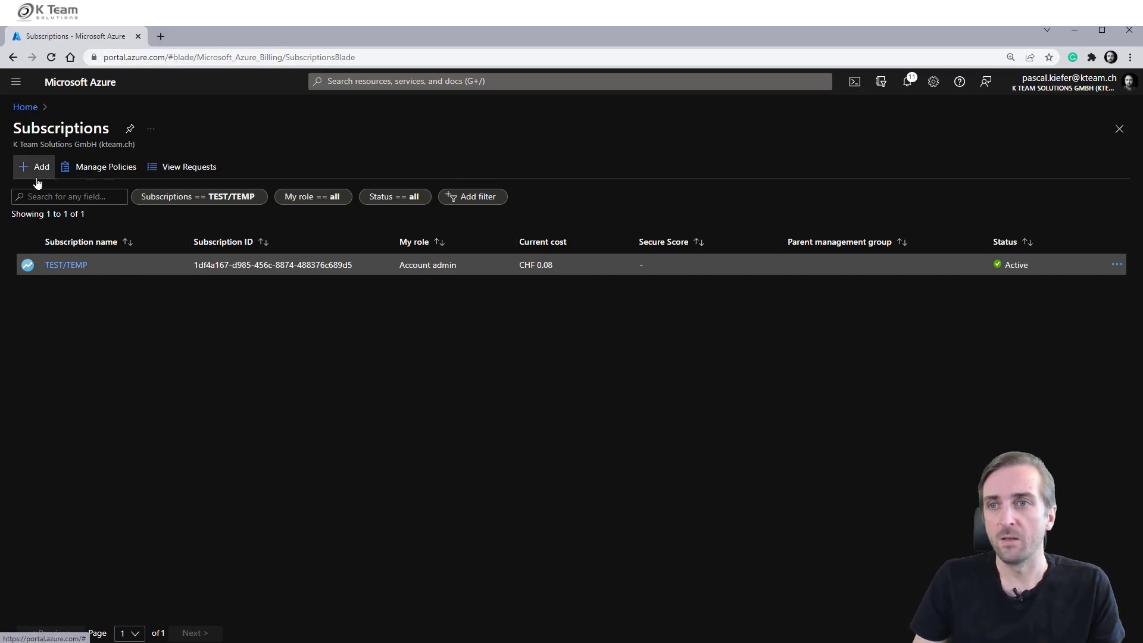
- Create a resource group named test_video in the TEST/TEMP subscription with the region (Europe) Switzerland North
{"action": "left_click", "coordinate": [64, 267]}
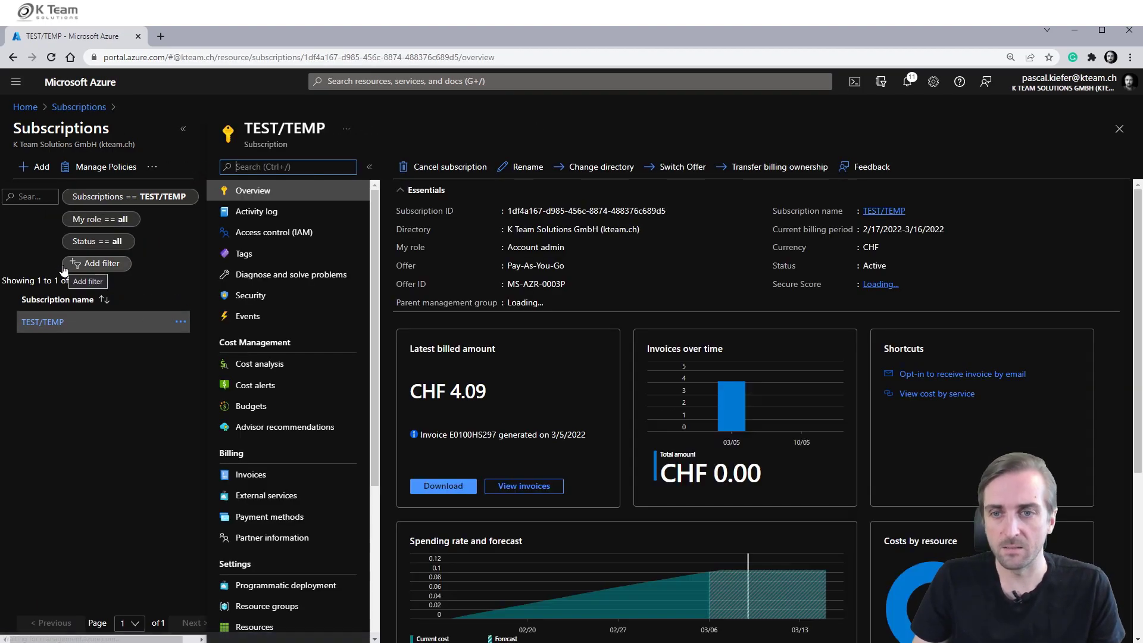
{"action": "left_click", "coordinate": [271, 607]}
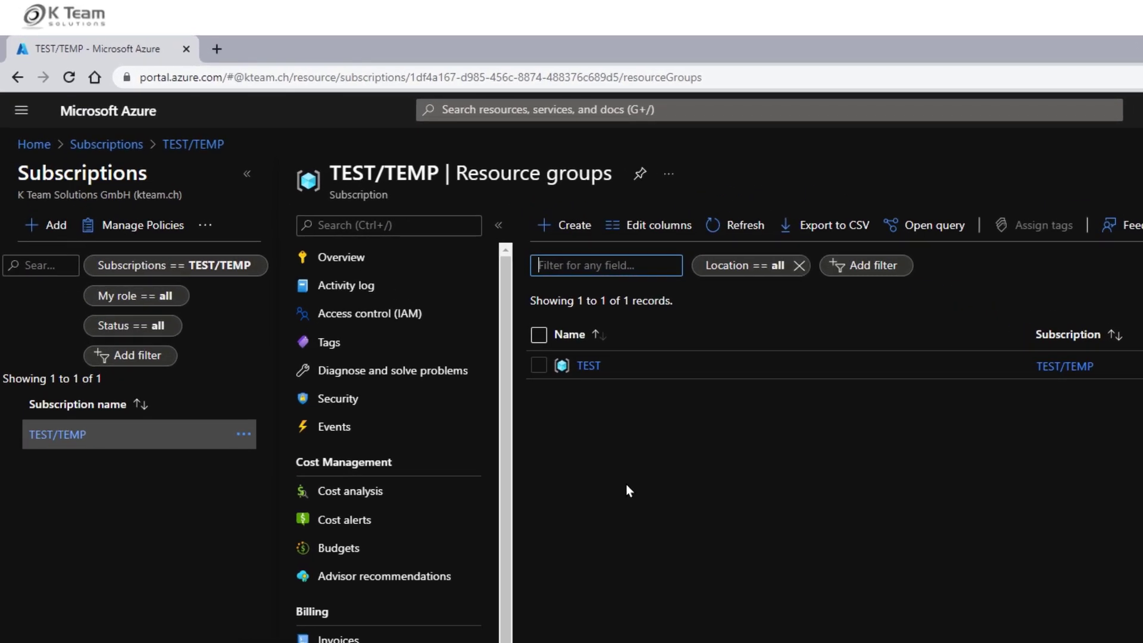
{"action": "left_click", "coordinate": [563, 224]}
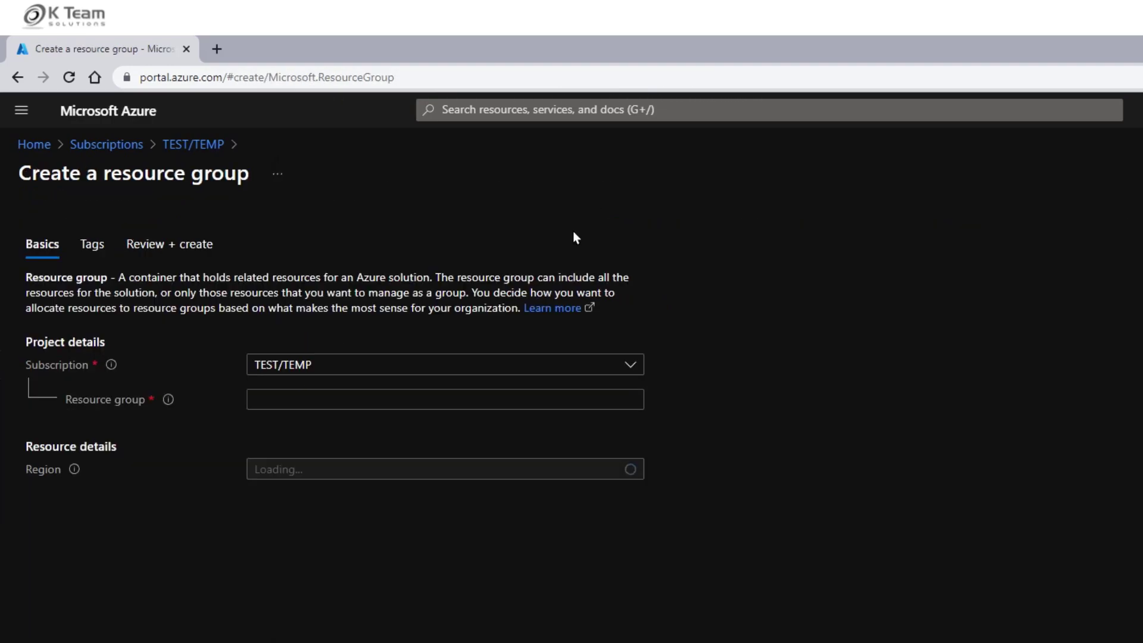
{"action": "left_click", "coordinate": [310, 398]}
{"action": "type", "text": "tes"}
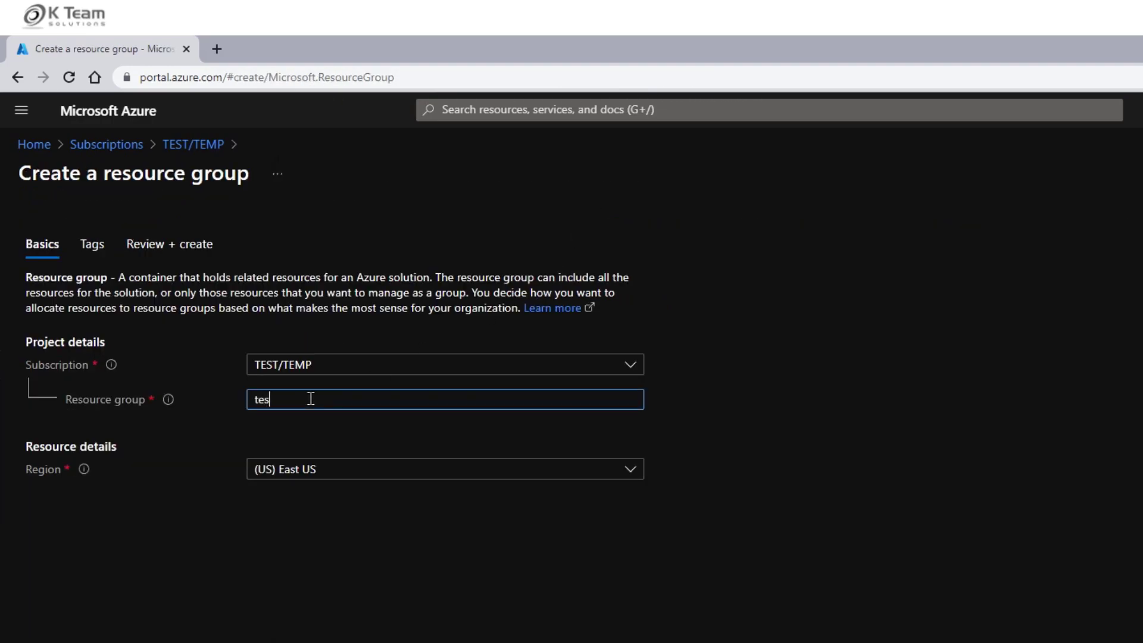
{"action": "type", "text": "tt_video"}
{"action": "left_click", "coordinate": [324, 474]}
{"action": "type", "text": "swi"}
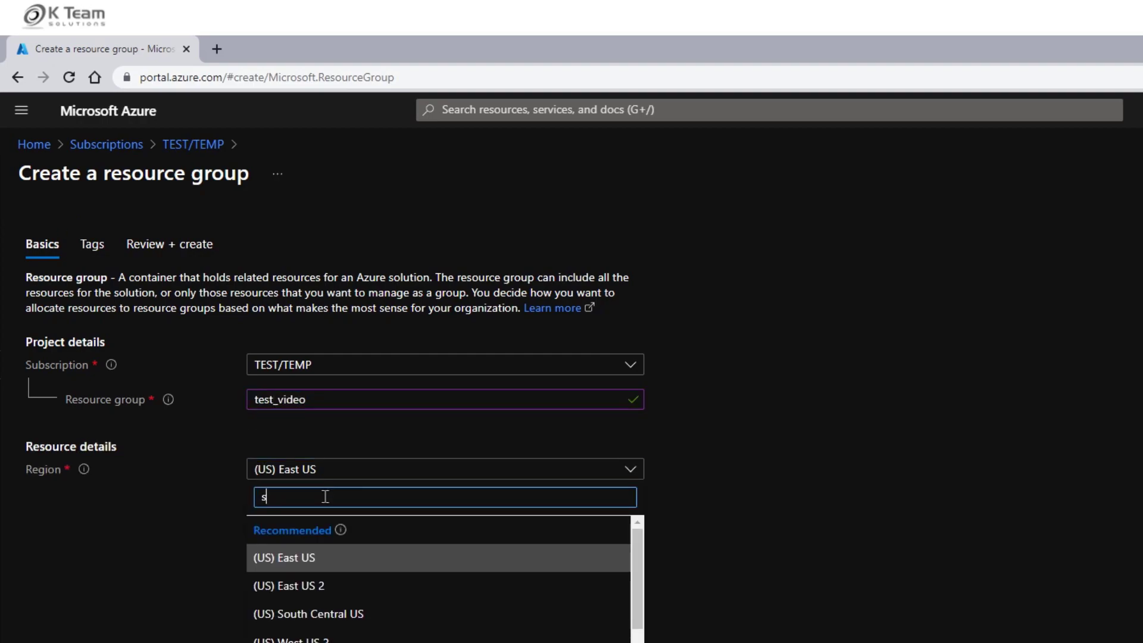
{"action": "left_click", "coordinate": [327, 562]}
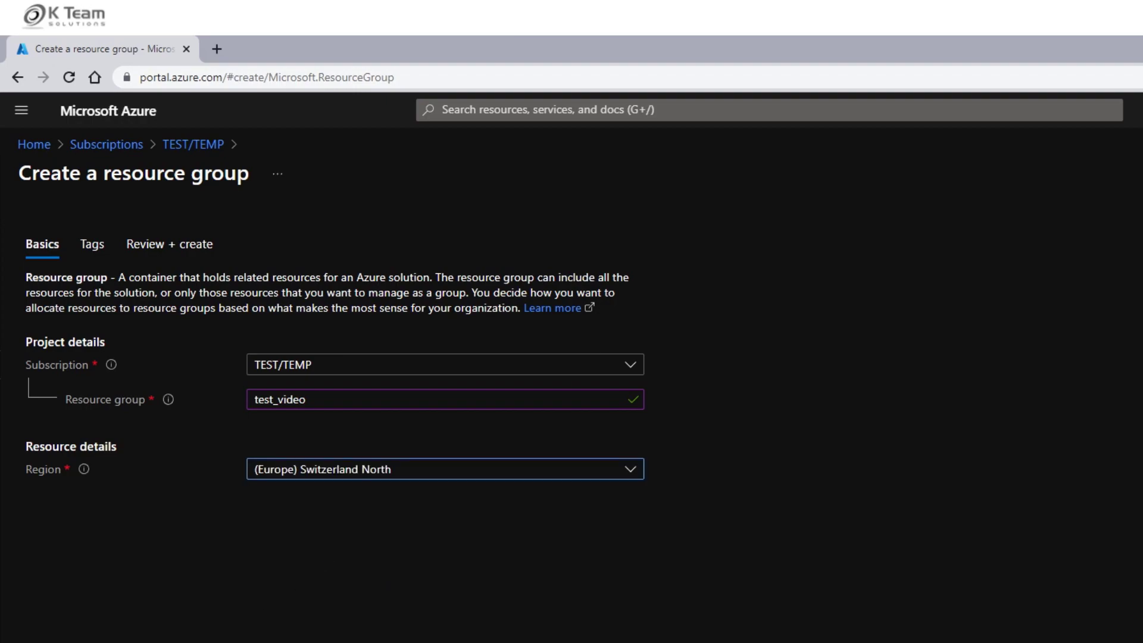
{"action": "left_click", "coordinate": [169, 244]}
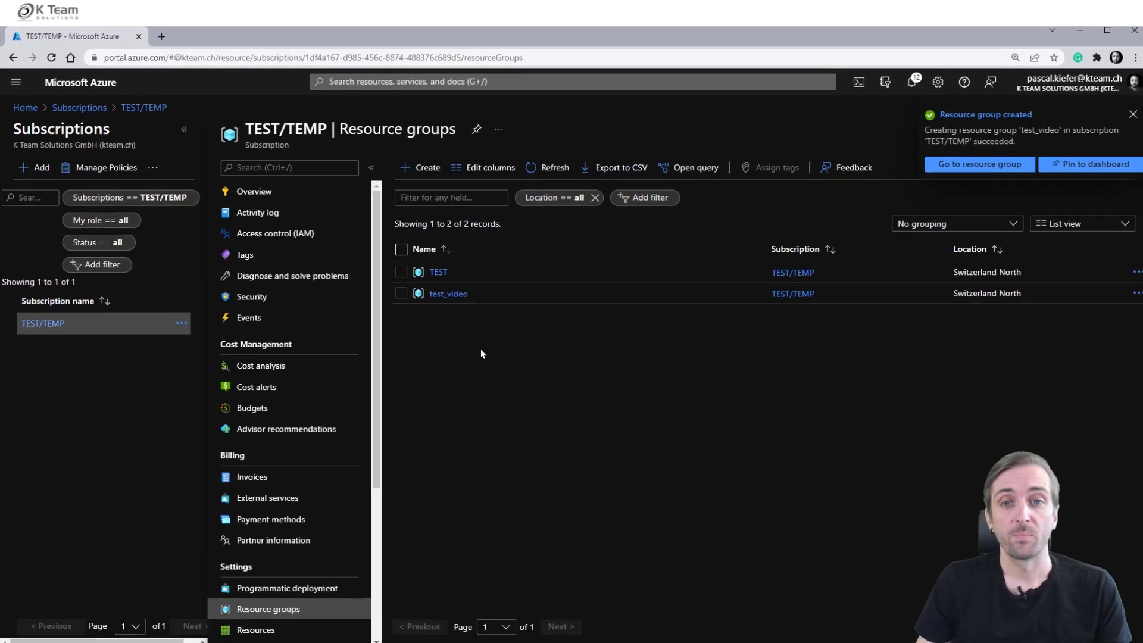
- Open the test_video resource group, start adding a resource, and search the marketplace for storage account
{"action": "left_click", "coordinate": [447, 293]}
{"action": "left_click", "coordinate": [216, 166]}
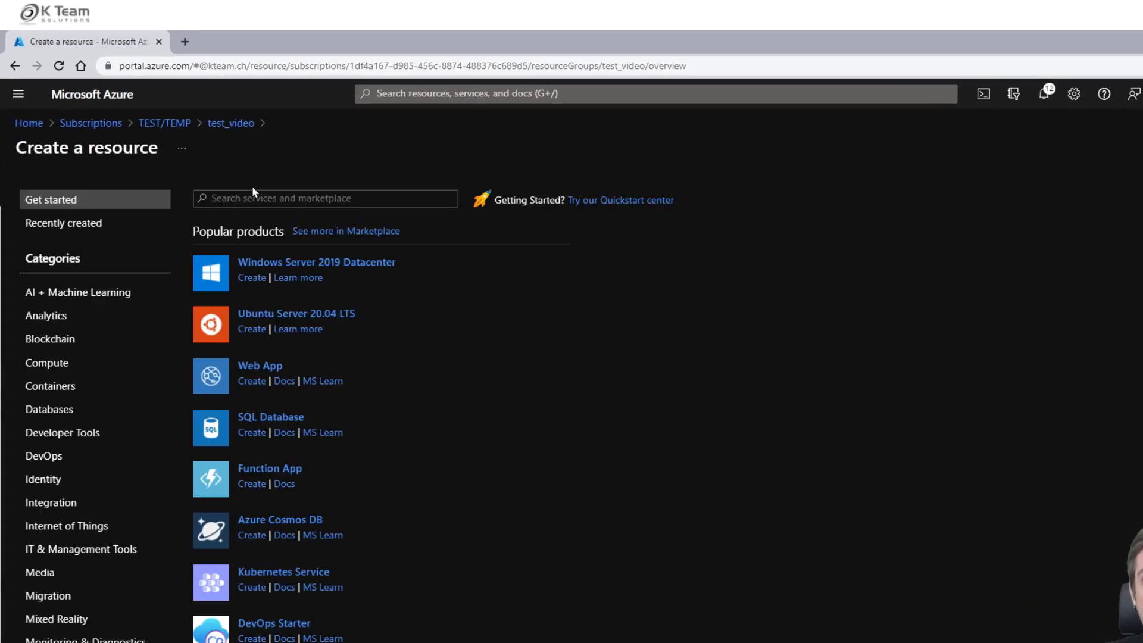
{"action": "type", "text": "so"}
{"action": "type", "text": "orage account"}
{"action": "key", "text": "Return"}
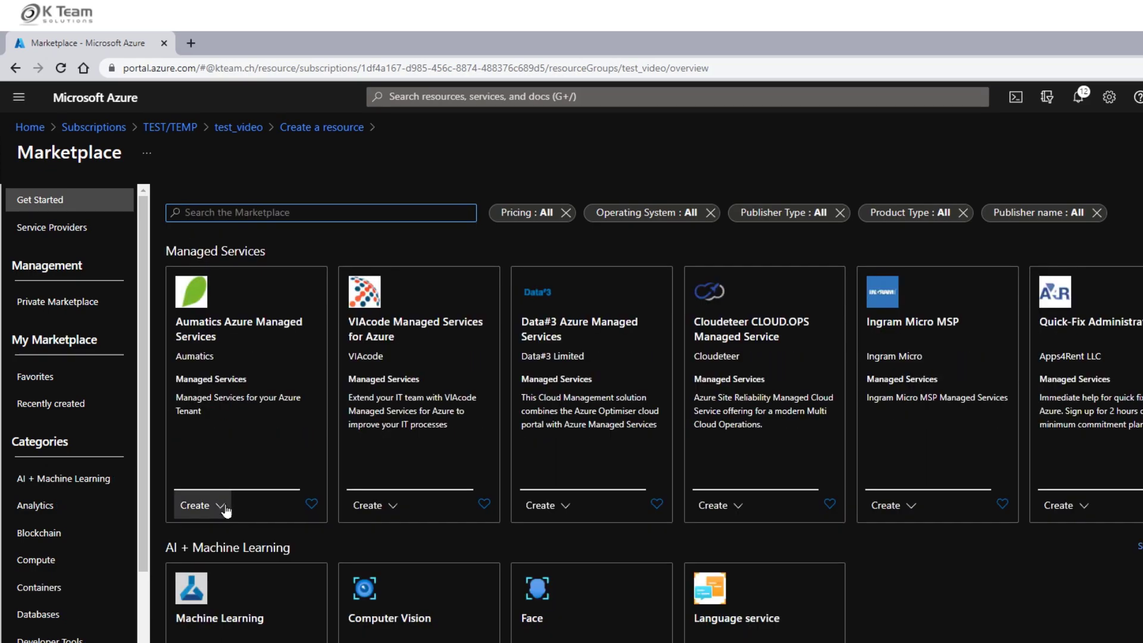
{"action": "left_click", "coordinate": [215, 505]}
{"action": "left_click", "coordinate": [218, 531]}
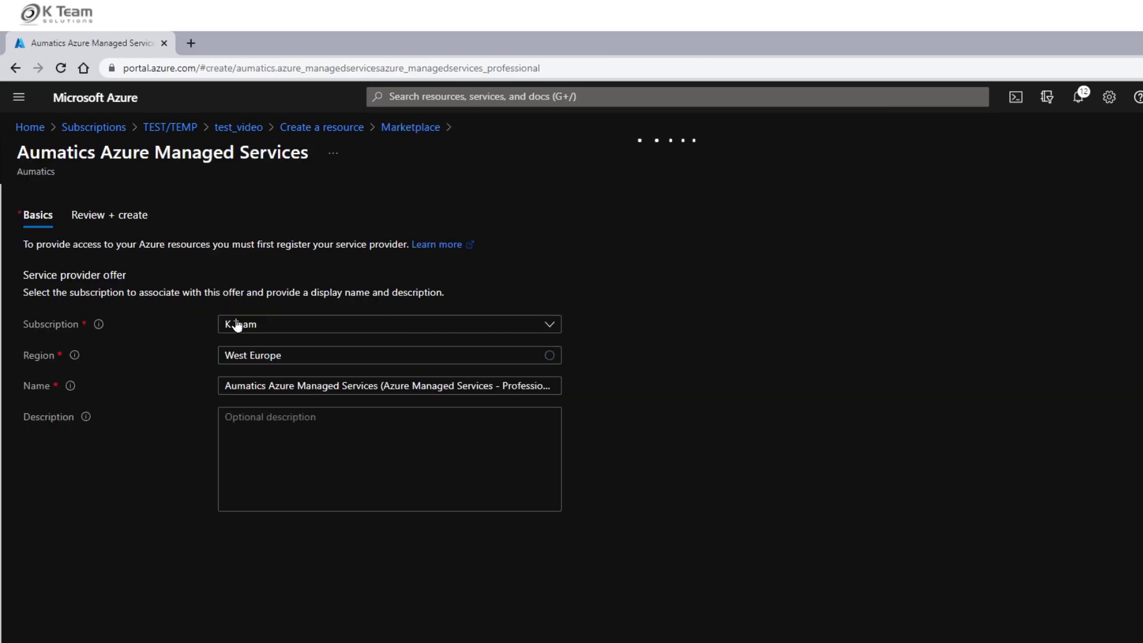
{"action": "left_click", "coordinate": [299, 326]}
{"action": "left_click", "coordinate": [259, 525]}
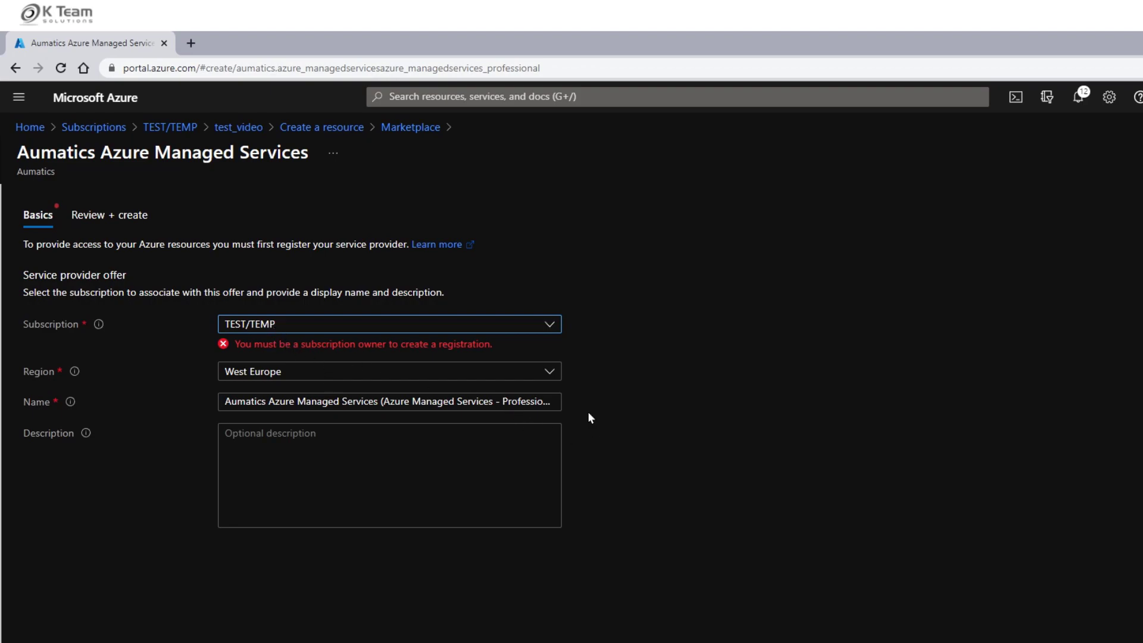
{"action": "left_click", "coordinate": [262, 371]}
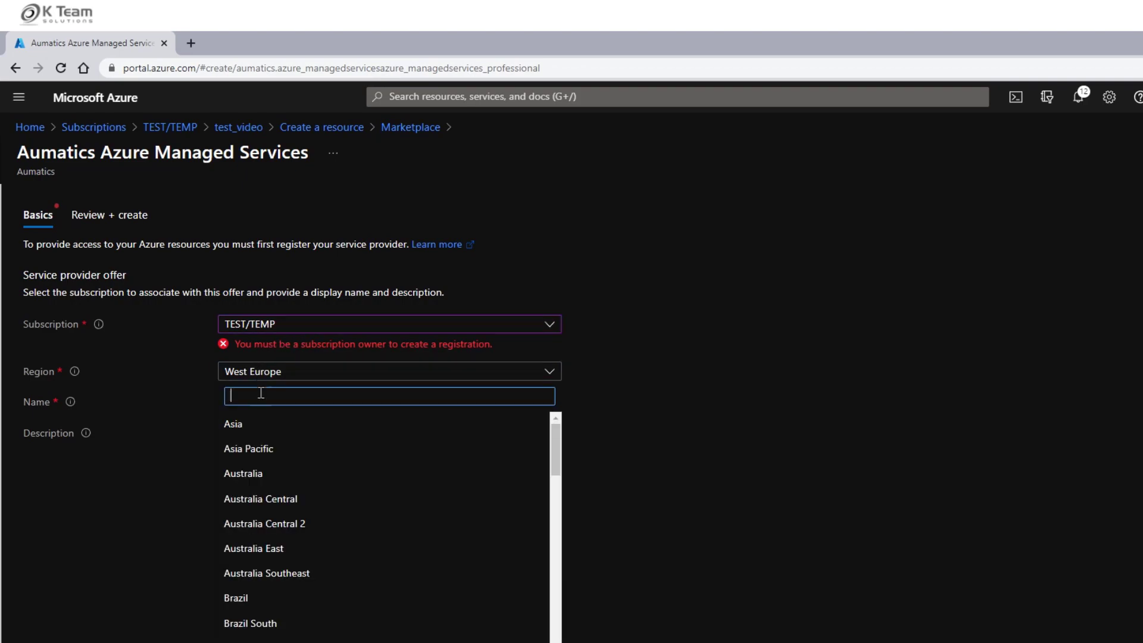
{"action": "type", "text": "sw"}
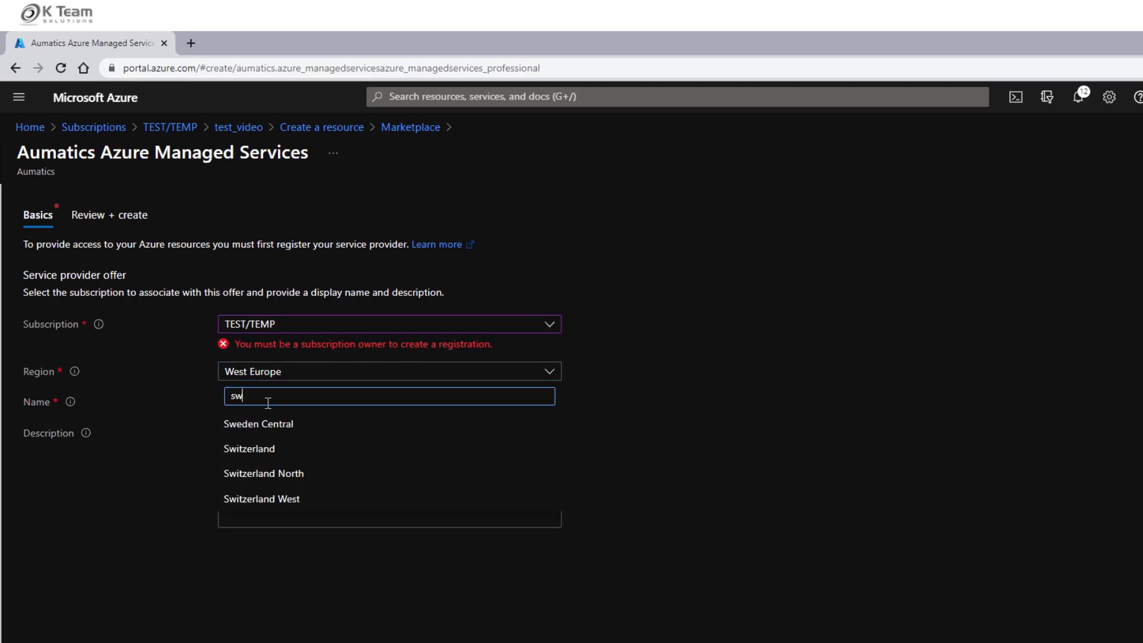
{"action": "left_click", "coordinate": [297, 480]}
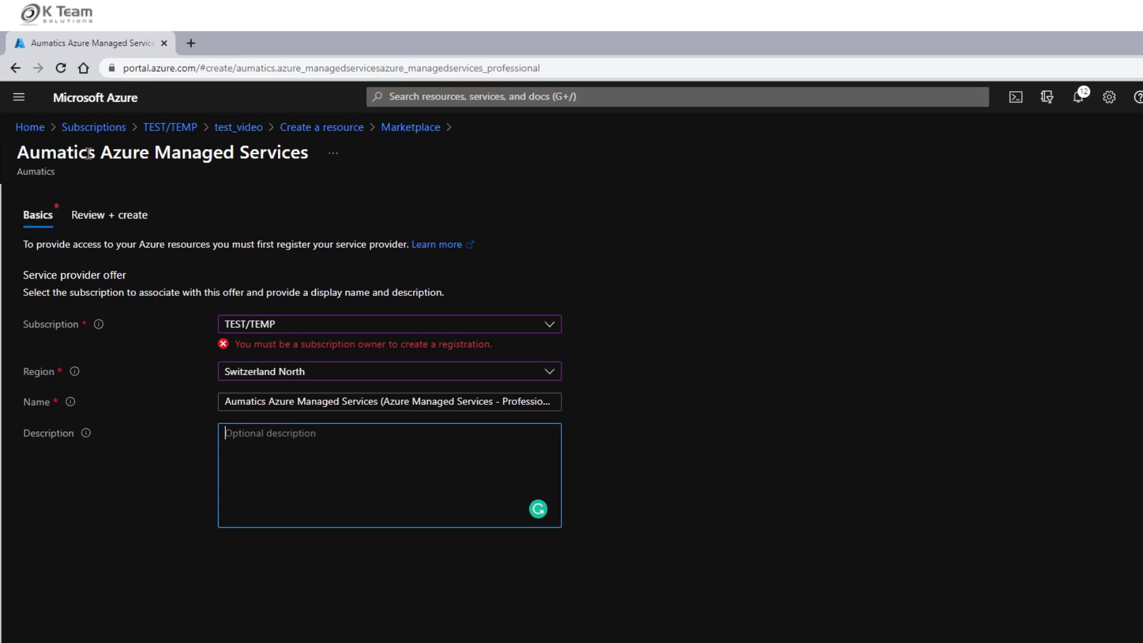
- Return to the test_video resource group, search the marketplace for storage account, and start creating Microsoft's Storage account
{"action": "left_click", "coordinate": [23, 73]}
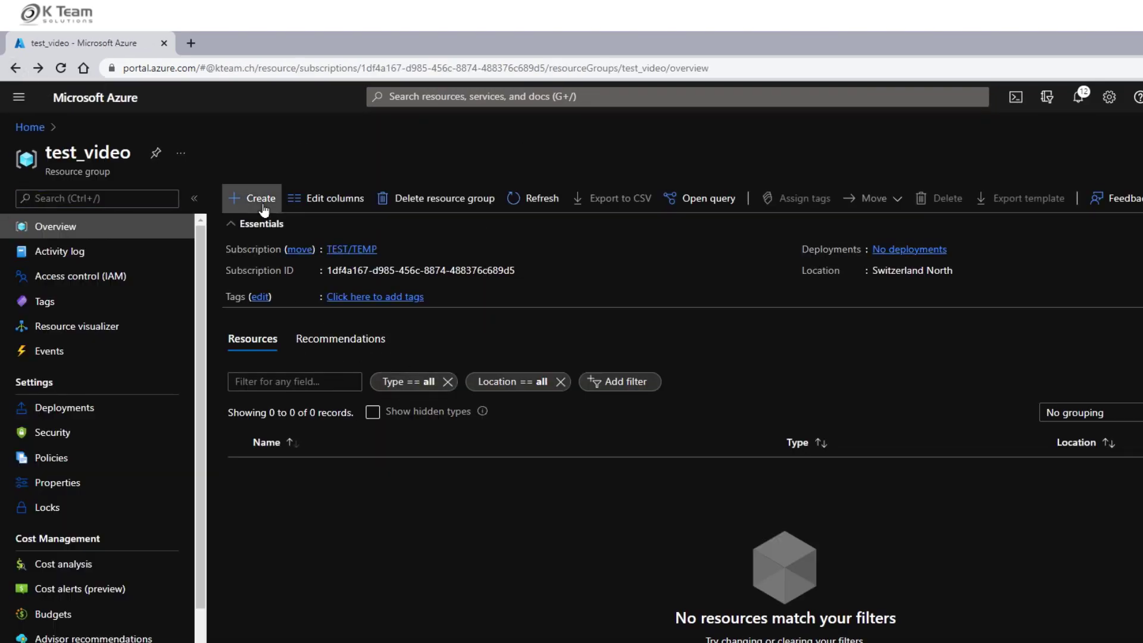
{"action": "left_click", "coordinate": [252, 198]}
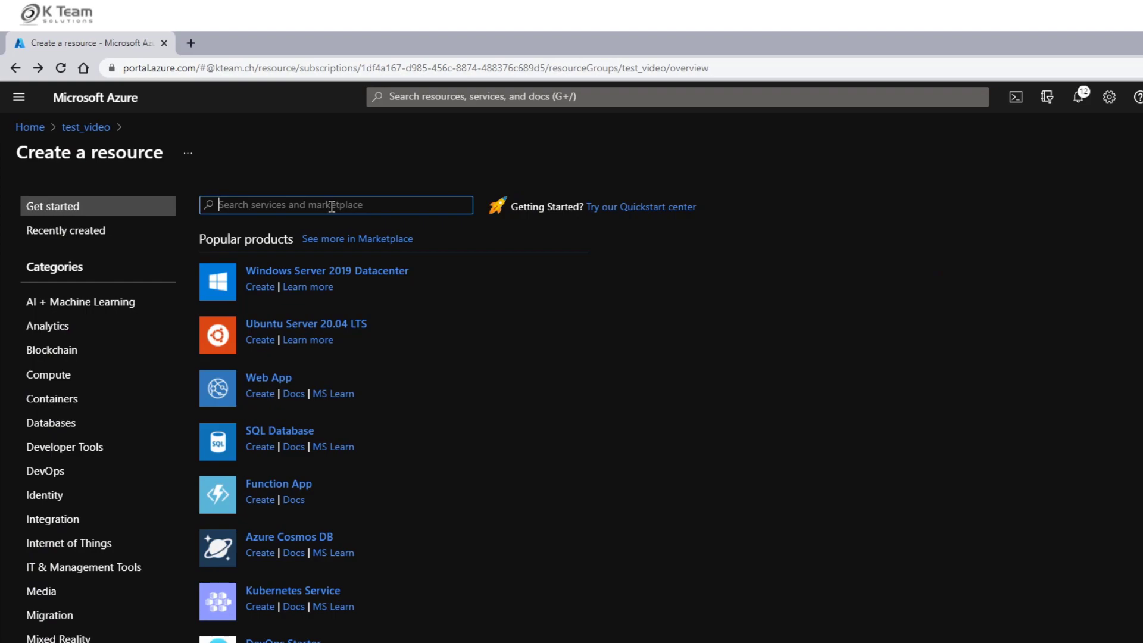
{"action": "type", "text": "s"}
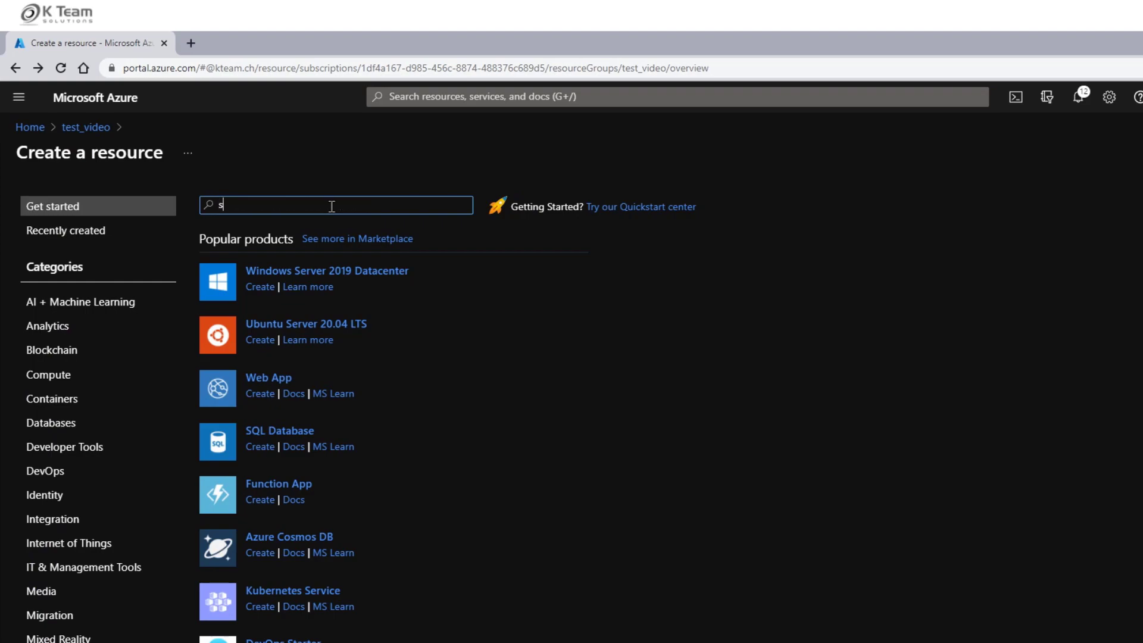
{"action": "type", "text": "torage account"}
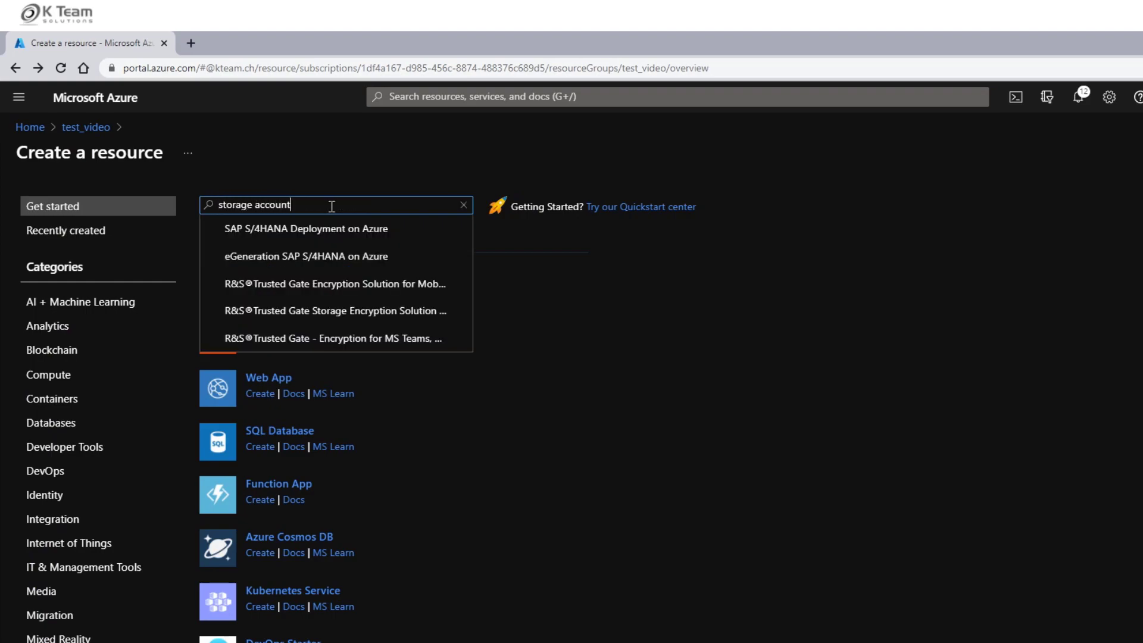
{"action": "key", "text": "Return"}
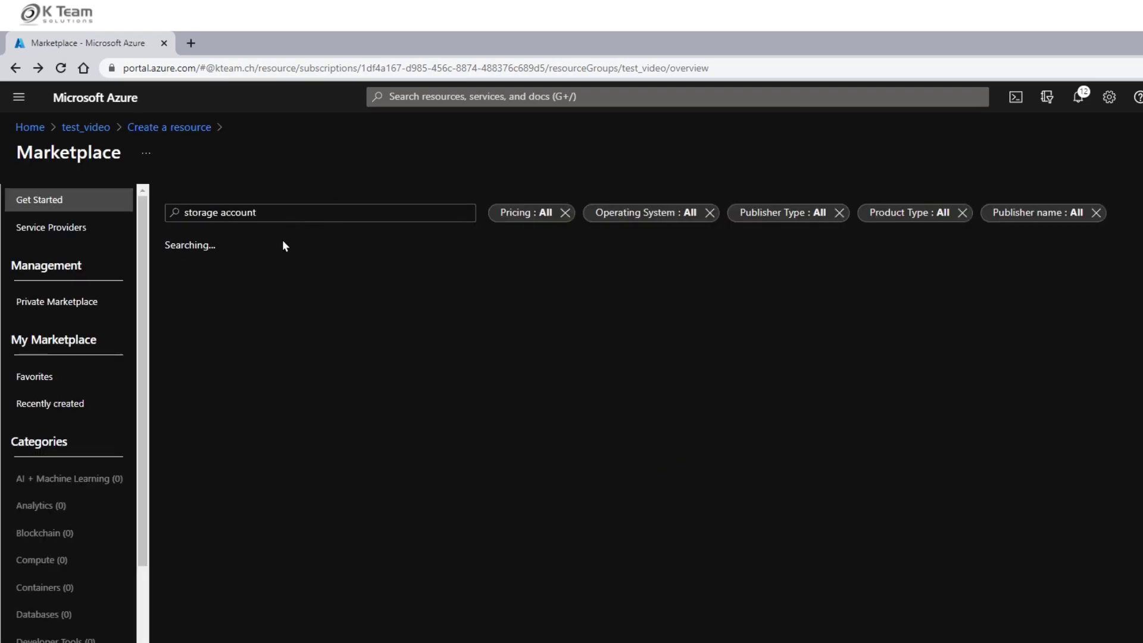
{"action": "left_click", "coordinate": [209, 543]}
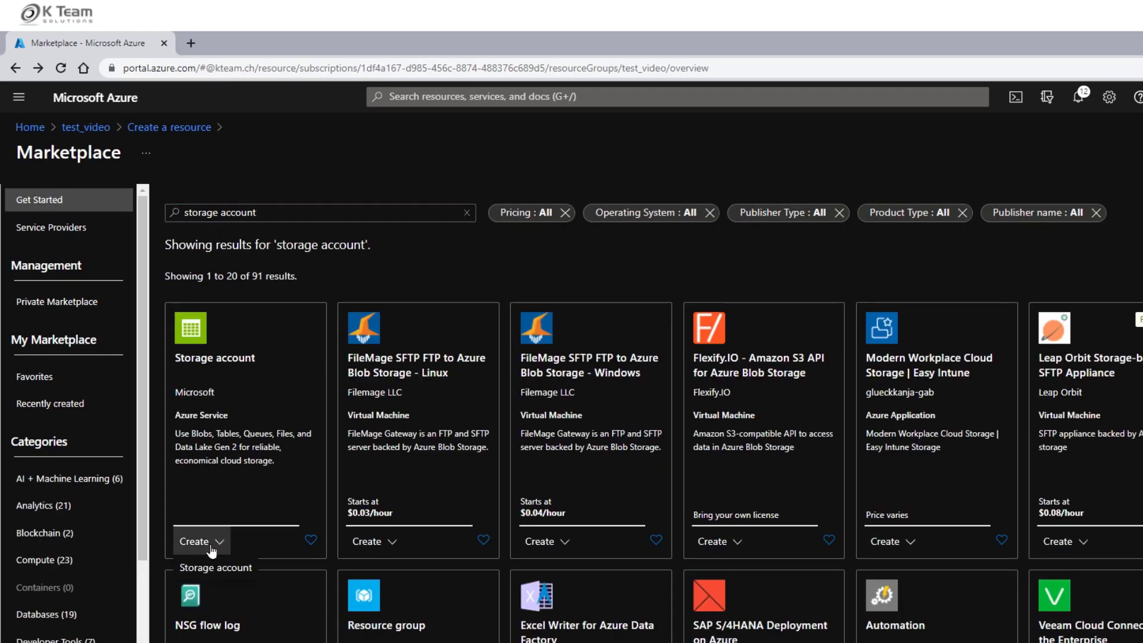
{"action": "left_click", "coordinate": [226, 428]}
{"action": "left_click", "coordinate": [138, 315]}
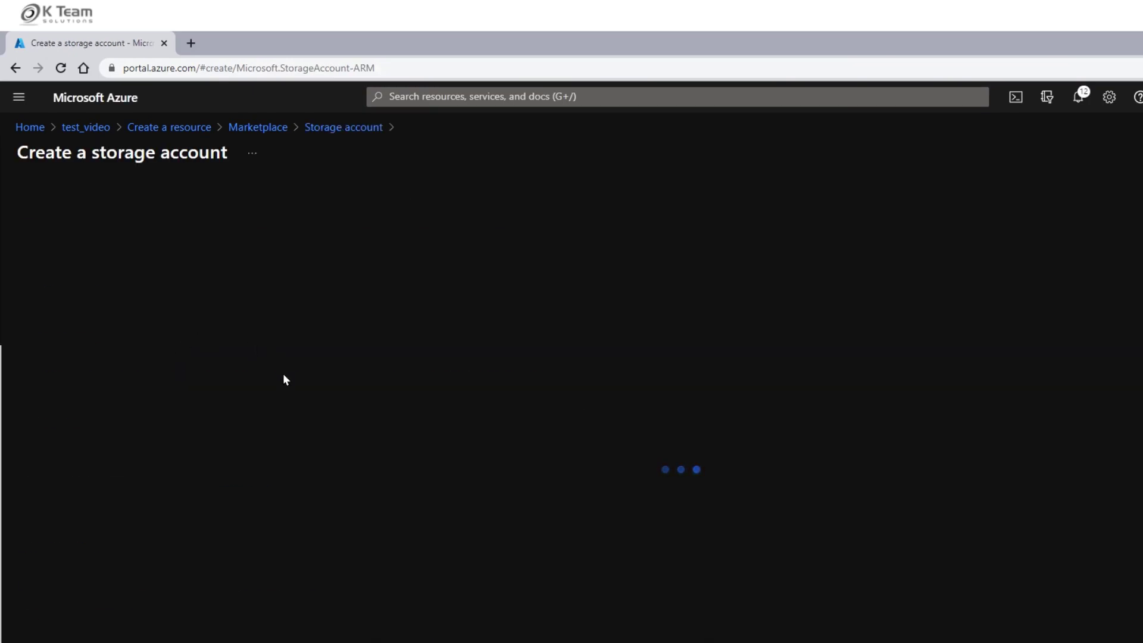
- Assign the new storage account to the TEST/TEMP subscription and the test_video resource group
{"action": "left_click", "coordinate": [317, 422]}
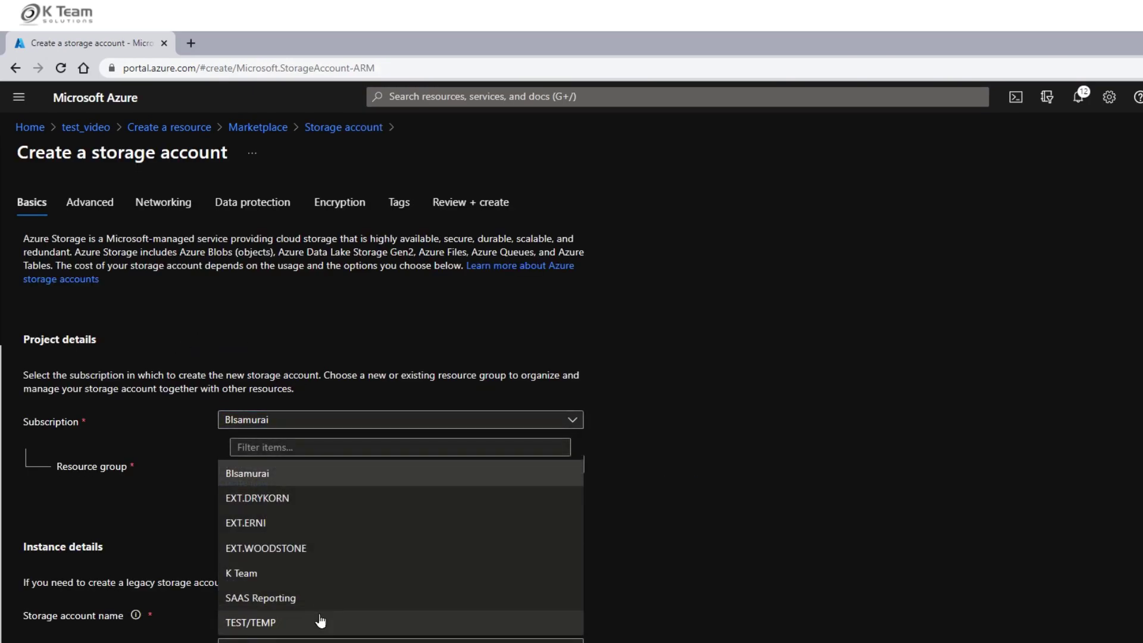
{"action": "left_click", "coordinate": [274, 623]}
{"action": "left_click", "coordinate": [352, 466]}
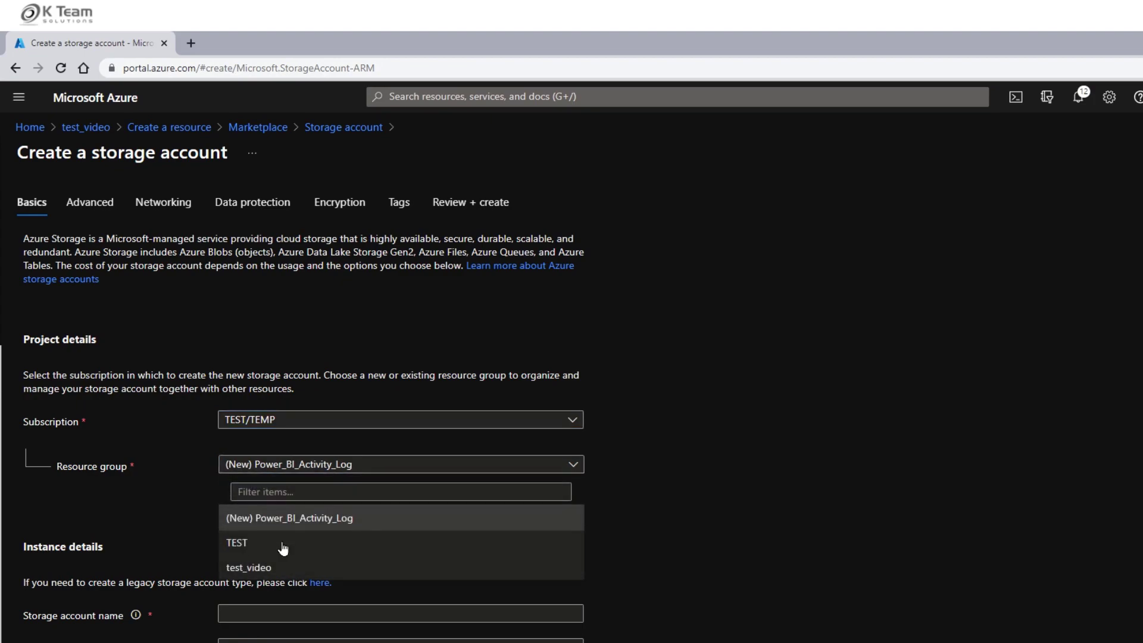
{"action": "left_click", "coordinate": [250, 568]}
- Name the storage account videostoragetestkteam
{"action": "scroll", "coordinate": [604, 532], "scroll_direction": "down", "scroll_amount": 2}
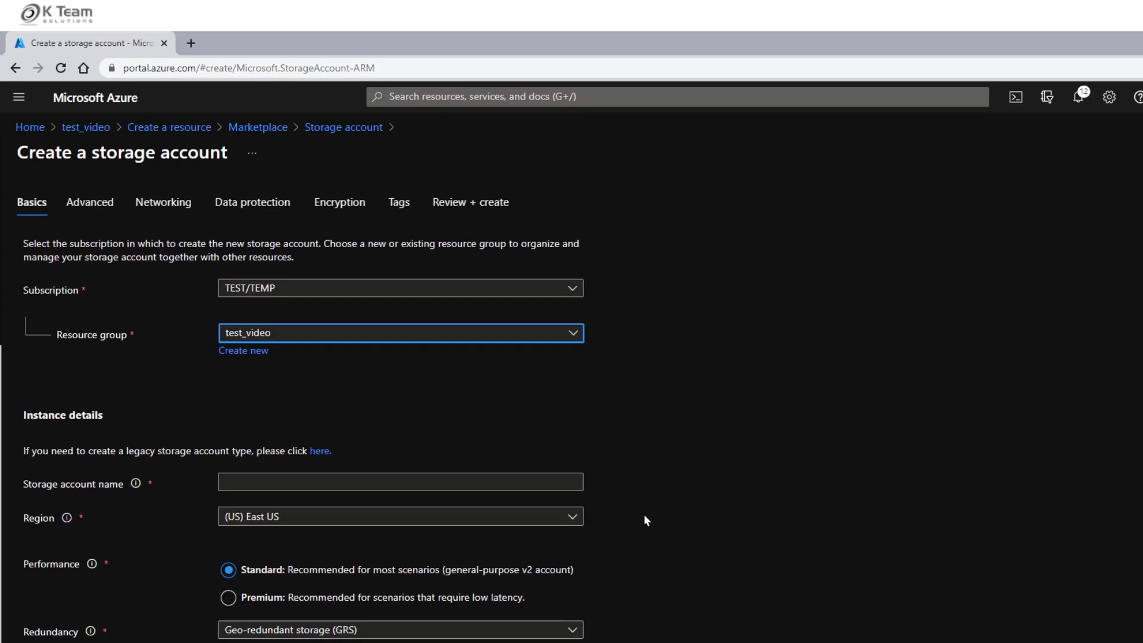
{"action": "left_click", "coordinate": [265, 475]}
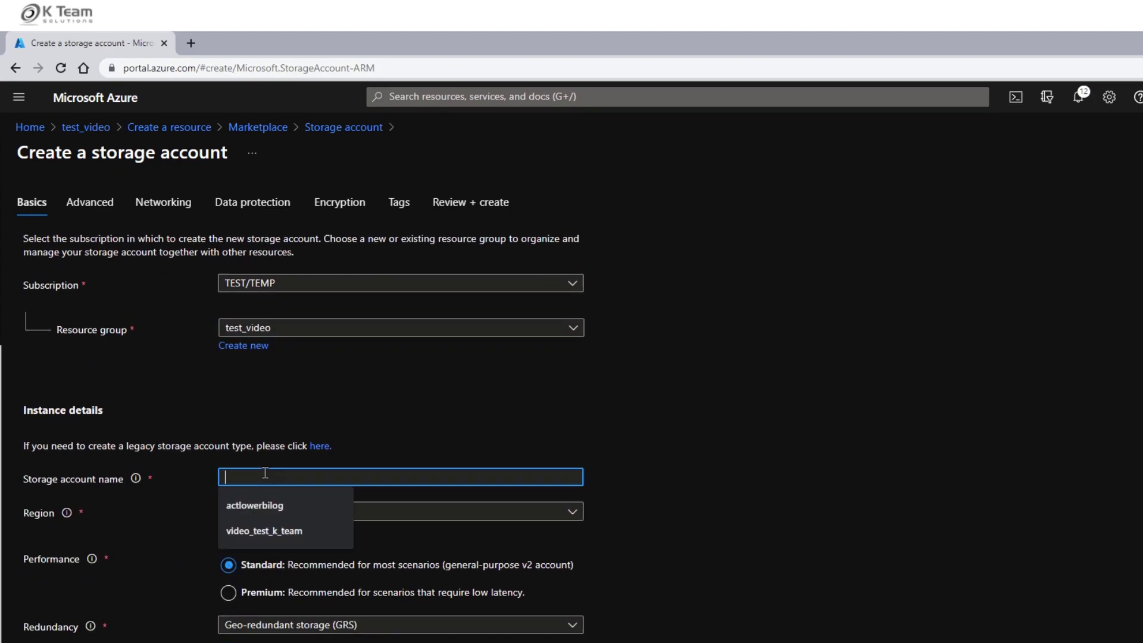
{"action": "type", "text": "videostoragetest"}
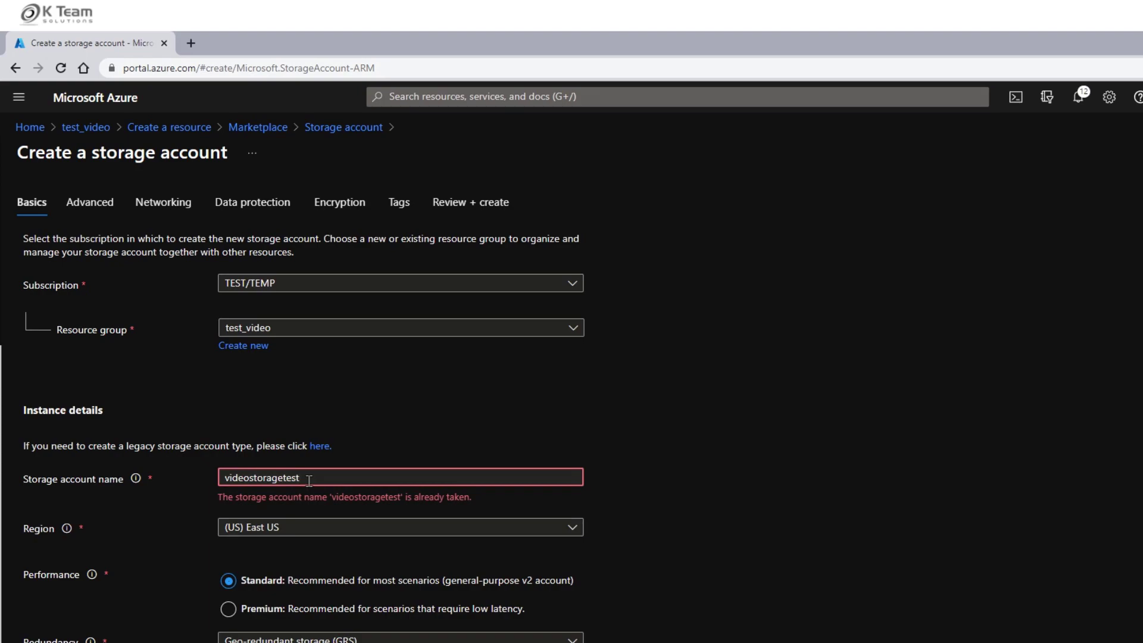
{"action": "type", "text": "kteam"}
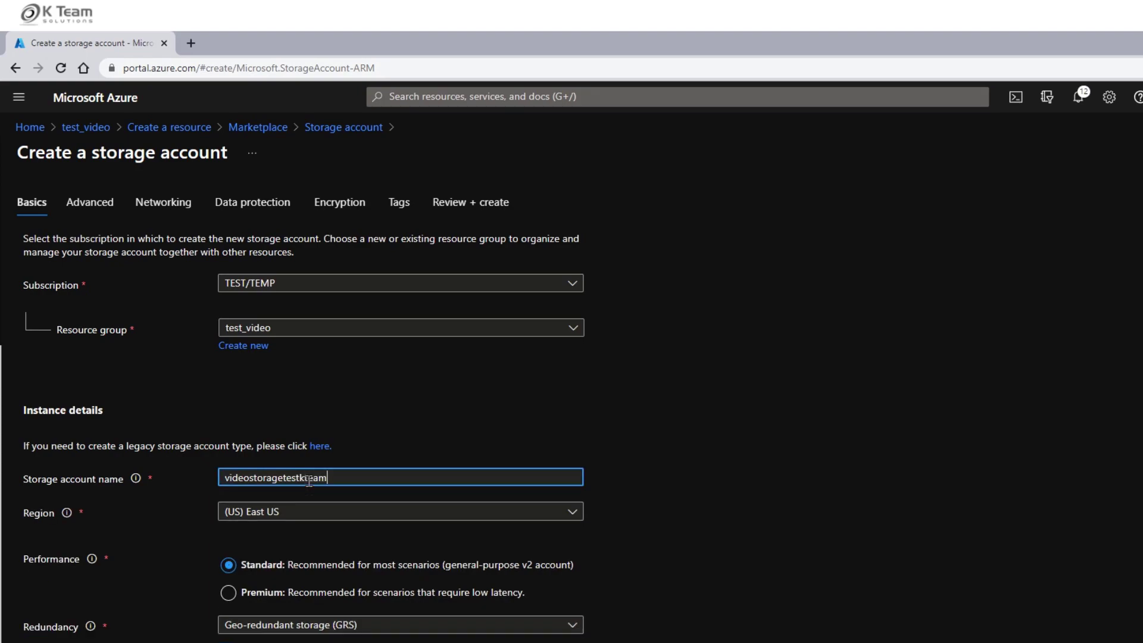
- Set the storage account's region to (Europe) Switzerland North
{"action": "left_click", "coordinate": [311, 515]}
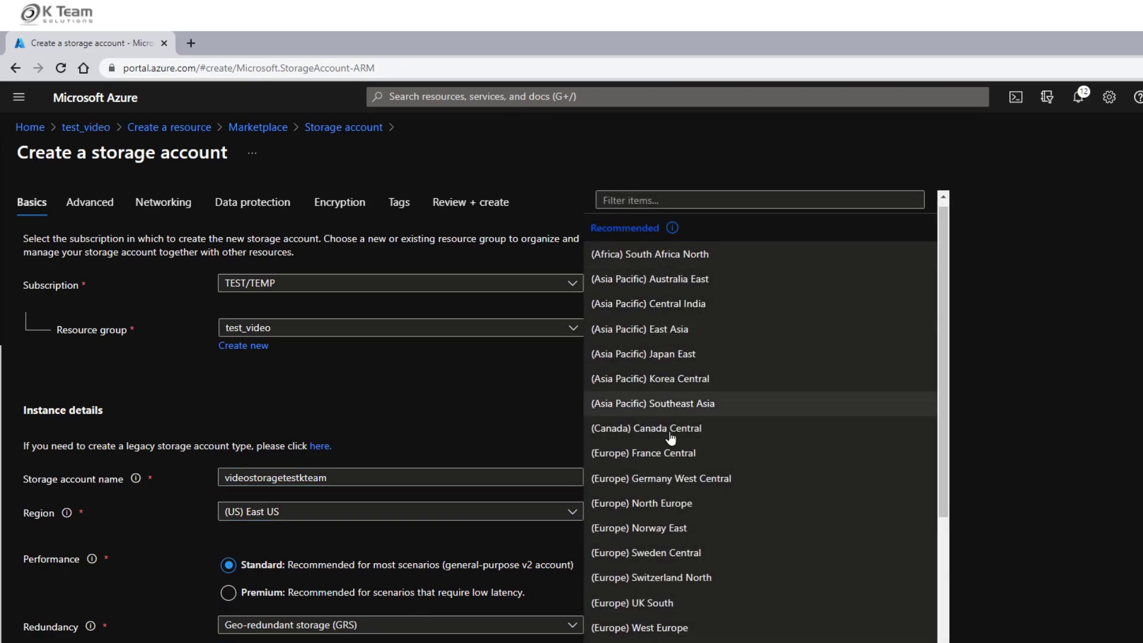
{"action": "scroll", "coordinate": [657, 570], "scroll_direction": "down", "scroll_amount": 6}
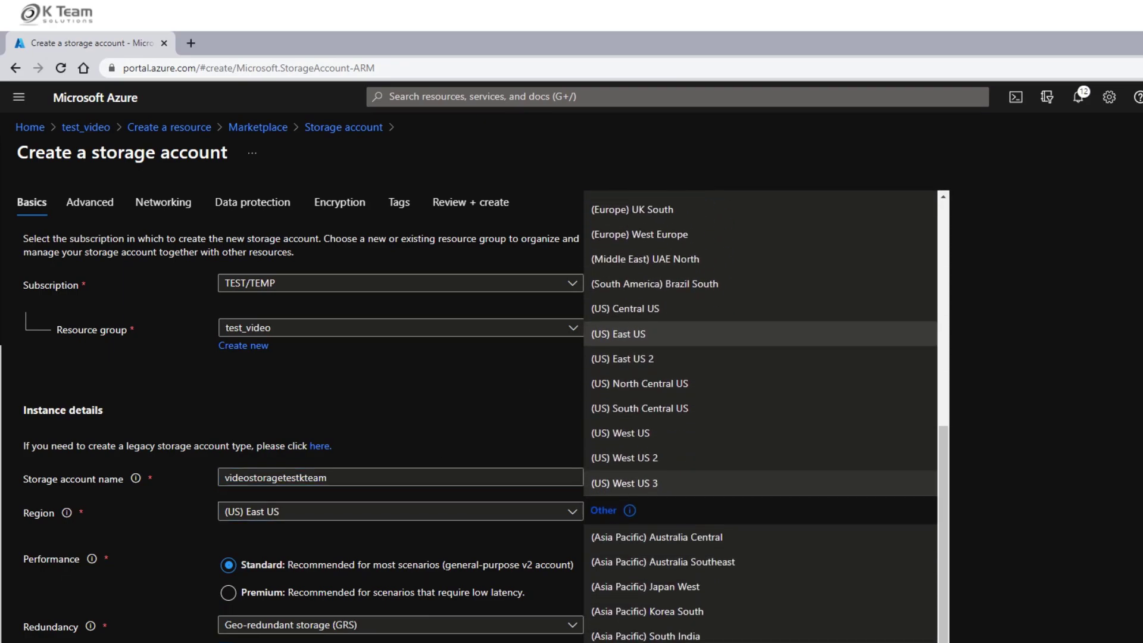
{"action": "left_click", "coordinate": [327, 511]}
{"action": "left_click", "coordinate": [322, 511]}
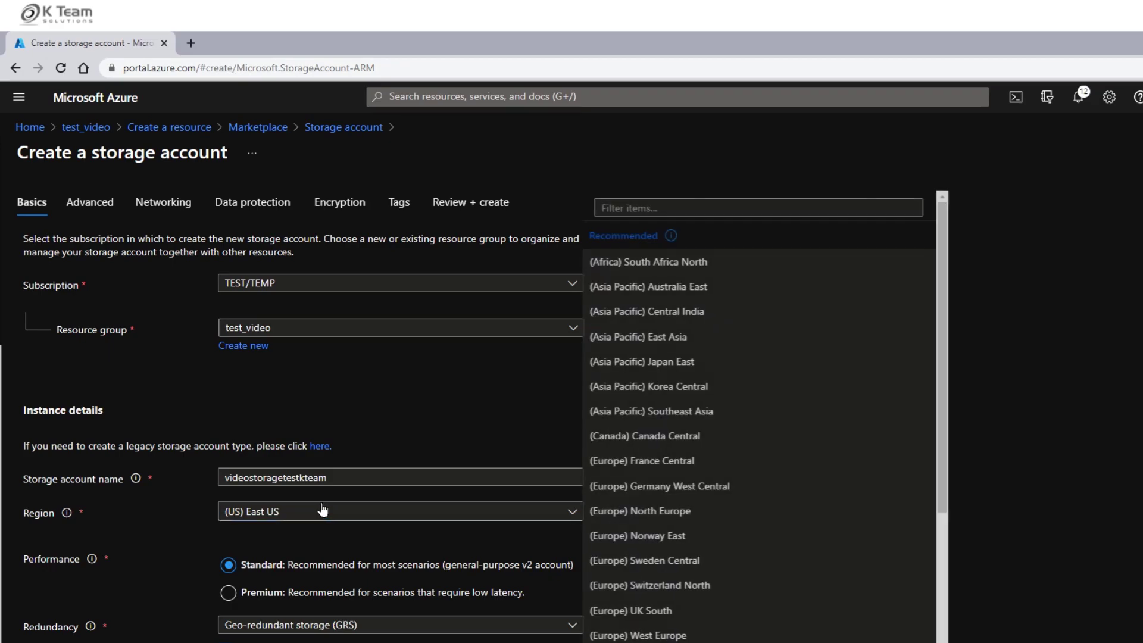
{"action": "left_click", "coordinate": [658, 208]}
{"action": "type", "text": "sw"}
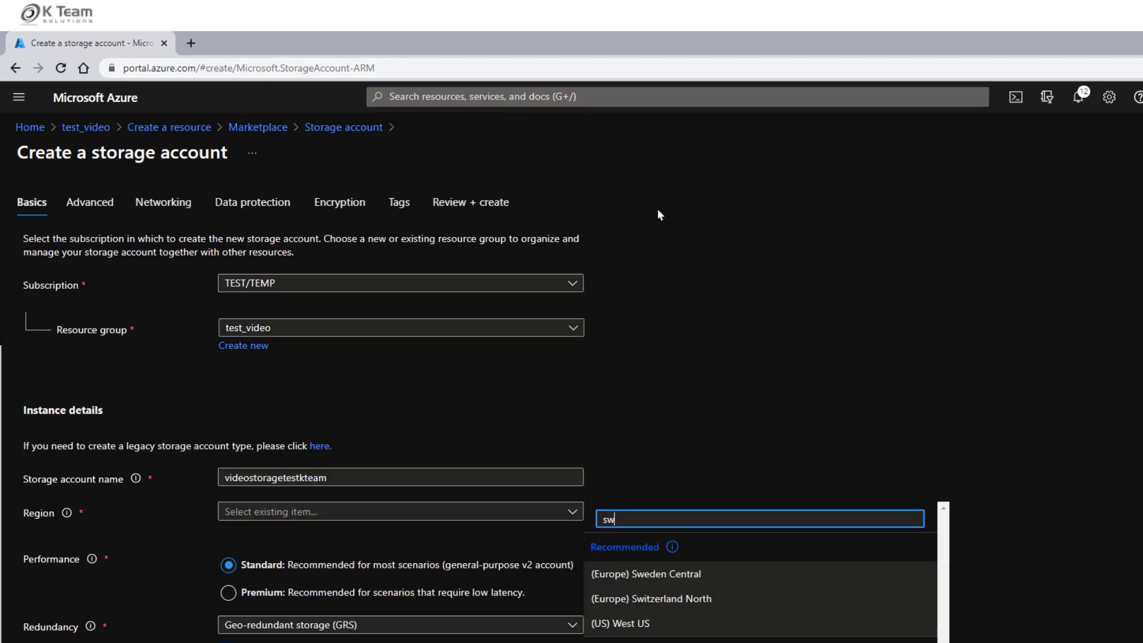
{"action": "left_click", "coordinate": [650, 599]}
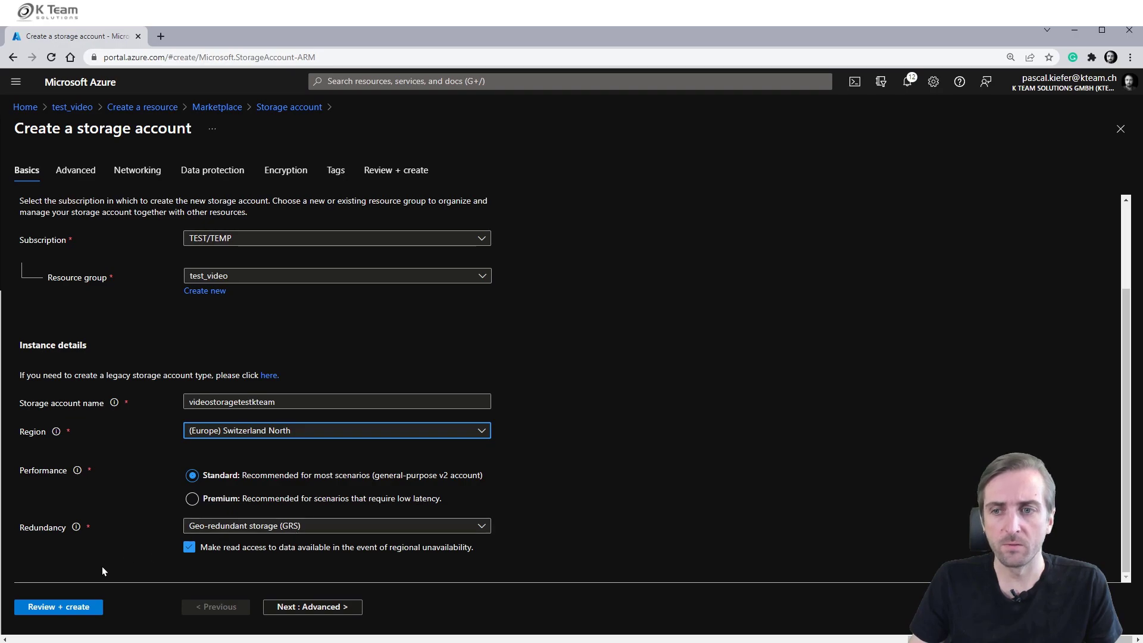
- Review the storage account's configuration summary and create the account with standard performance and geo-redundant storage (GRS)
{"action": "left_click", "coordinate": [69, 612]}
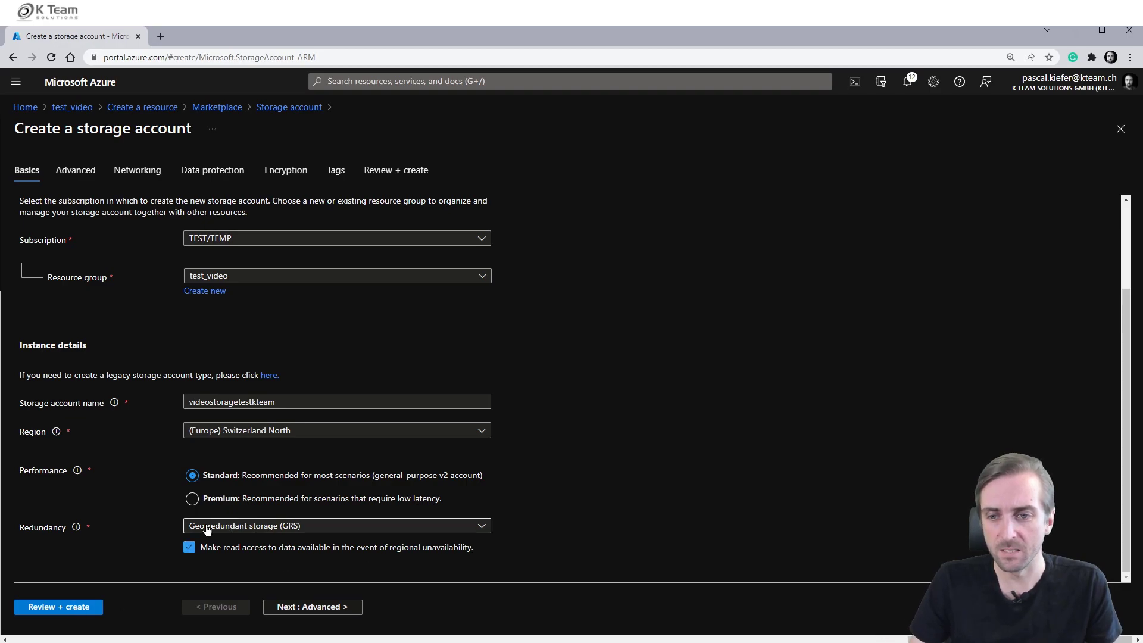
{"action": "left_click", "coordinate": [75, 609]}
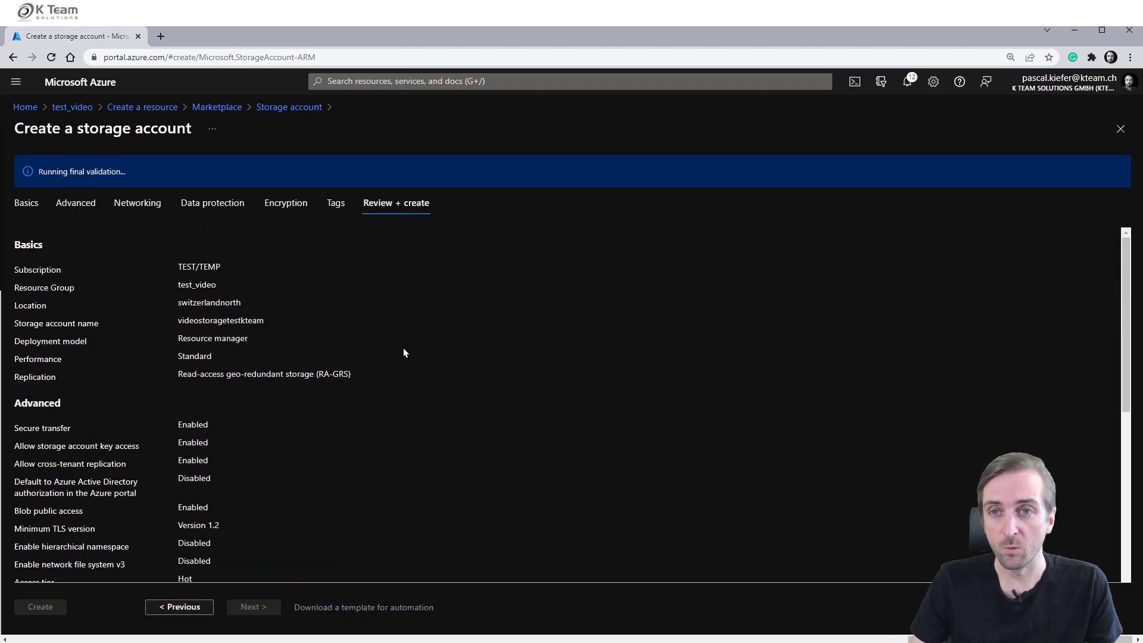
{"action": "scroll", "coordinate": [408, 329], "scroll_direction": "down", "scroll_amount": 7}
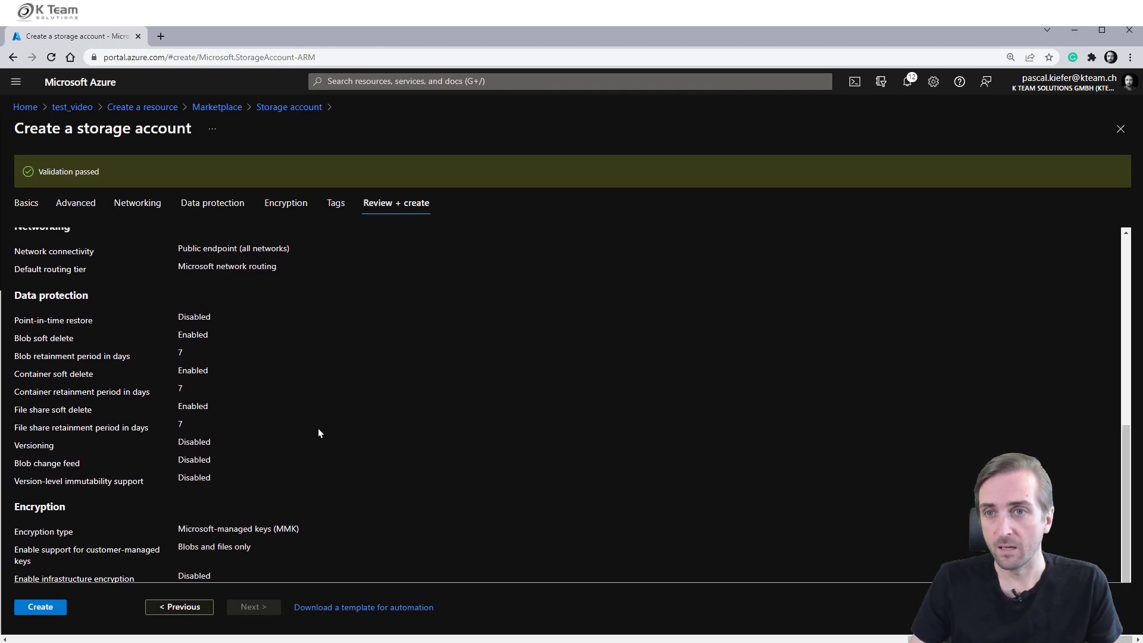
{"action": "scroll", "coordinate": [318, 428], "scroll_direction": "up", "scroll_amount": 6}
{"action": "scroll", "coordinate": [220, 438], "scroll_direction": "up", "scroll_amount": 1}
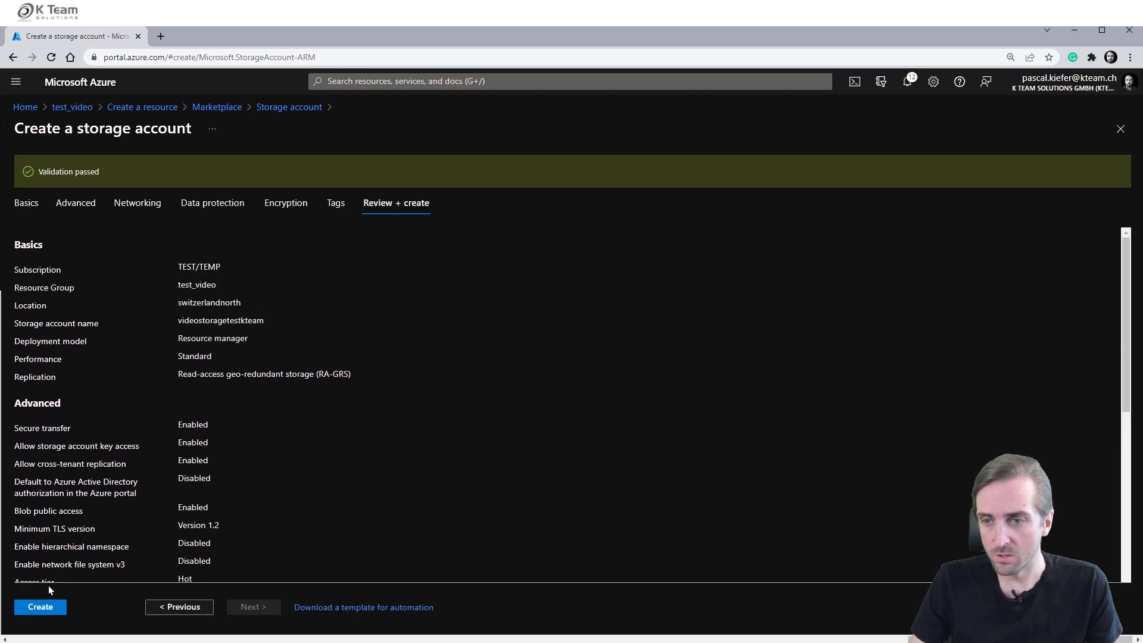
{"action": "left_click", "coordinate": [50, 611]}
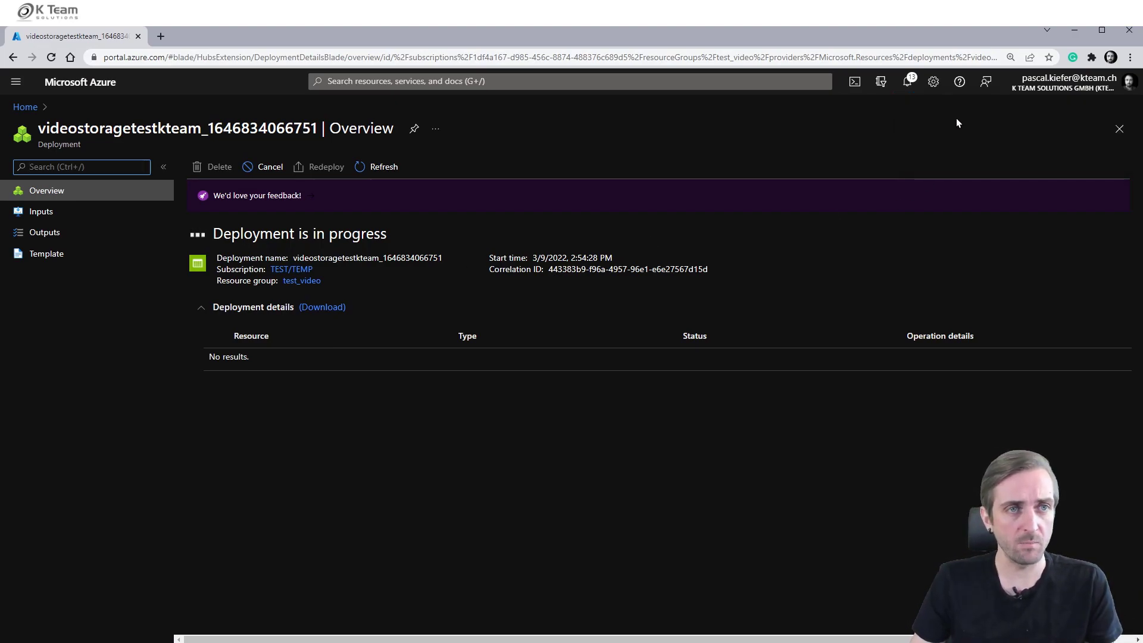
- Follow the running deployment from the notifications and open the videostoragetestkteam storage account in the test_video resource group
{"action": "left_click", "coordinate": [909, 83]}
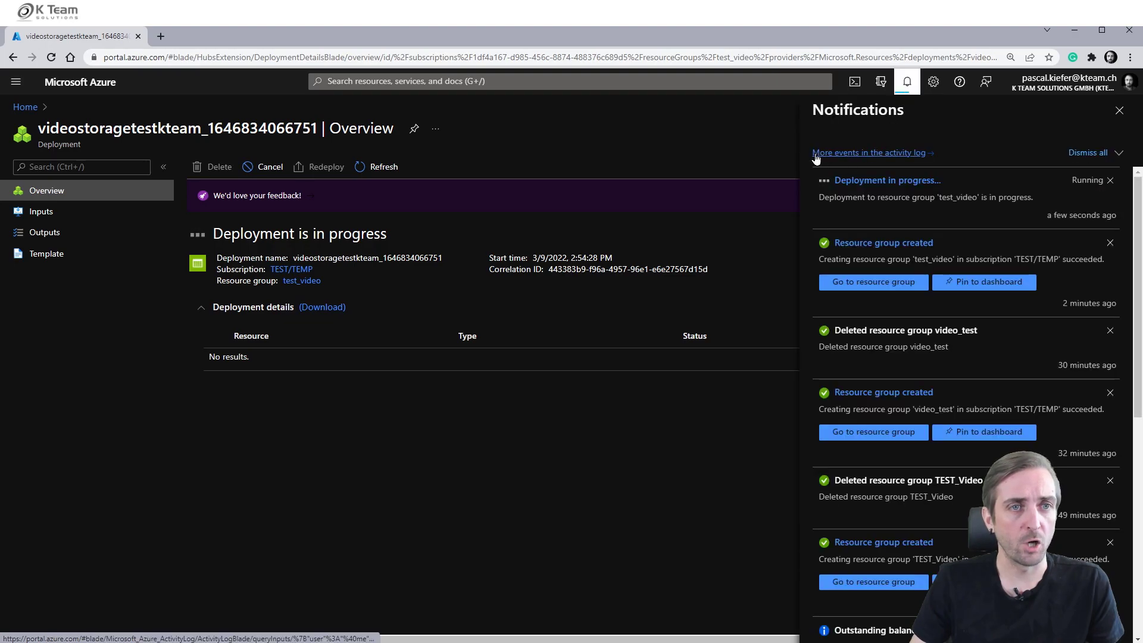
{"action": "left_click", "coordinate": [906, 180]}
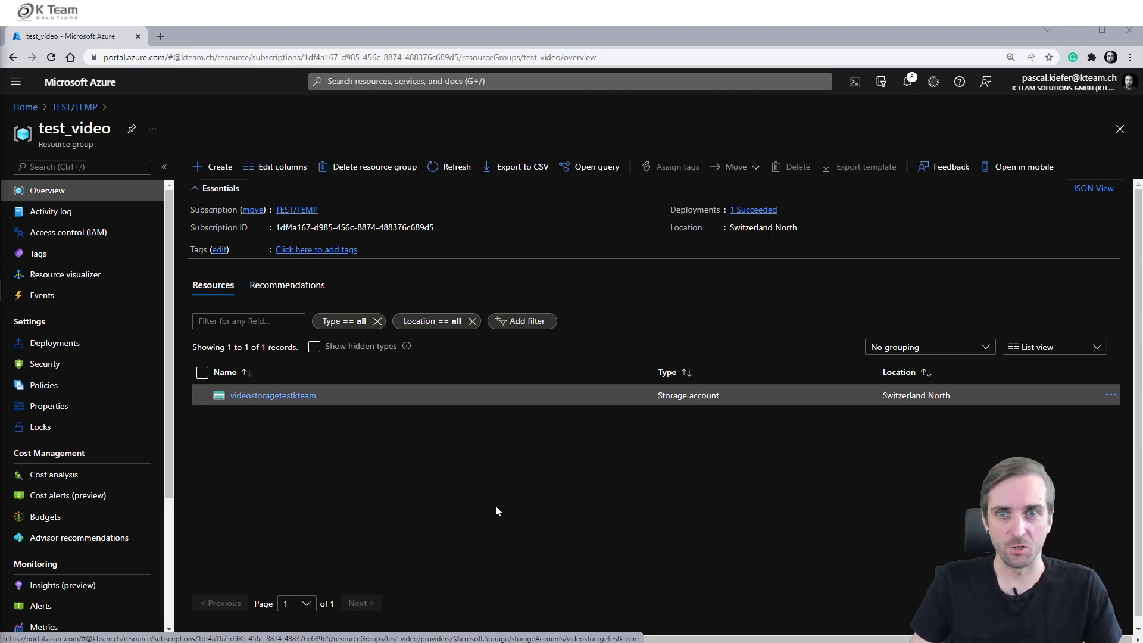
{"action": "left_click", "coordinate": [274, 395]}
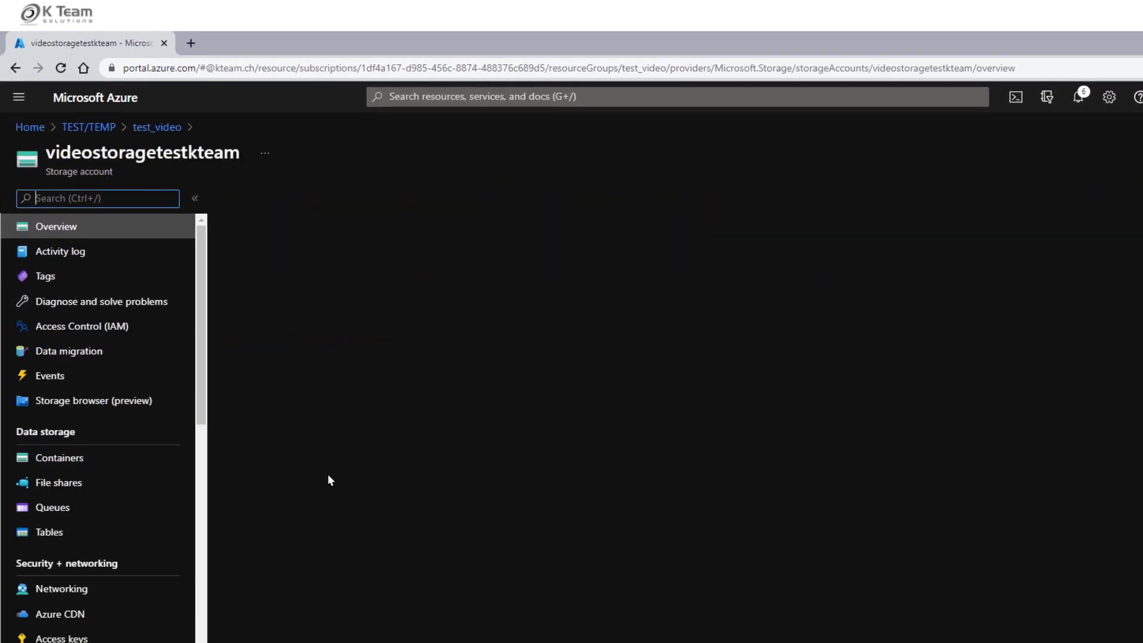
- Create a blob container named video with private access (no anonymous access) in the storage browser
{"action": "left_click", "coordinate": [89, 405]}
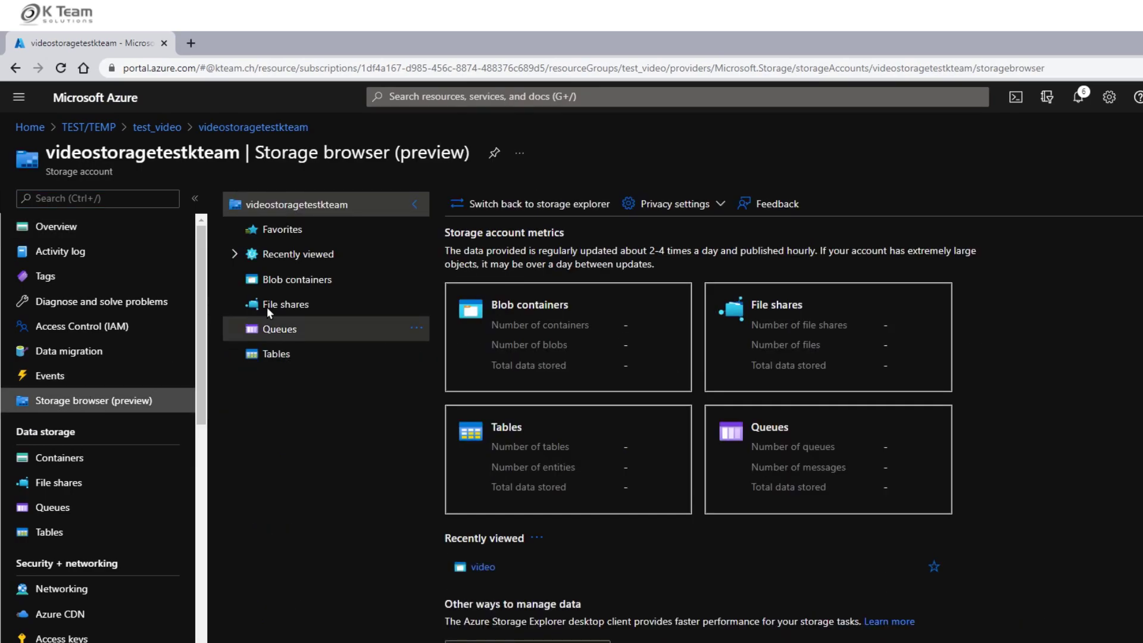
{"action": "left_click", "coordinate": [293, 286]}
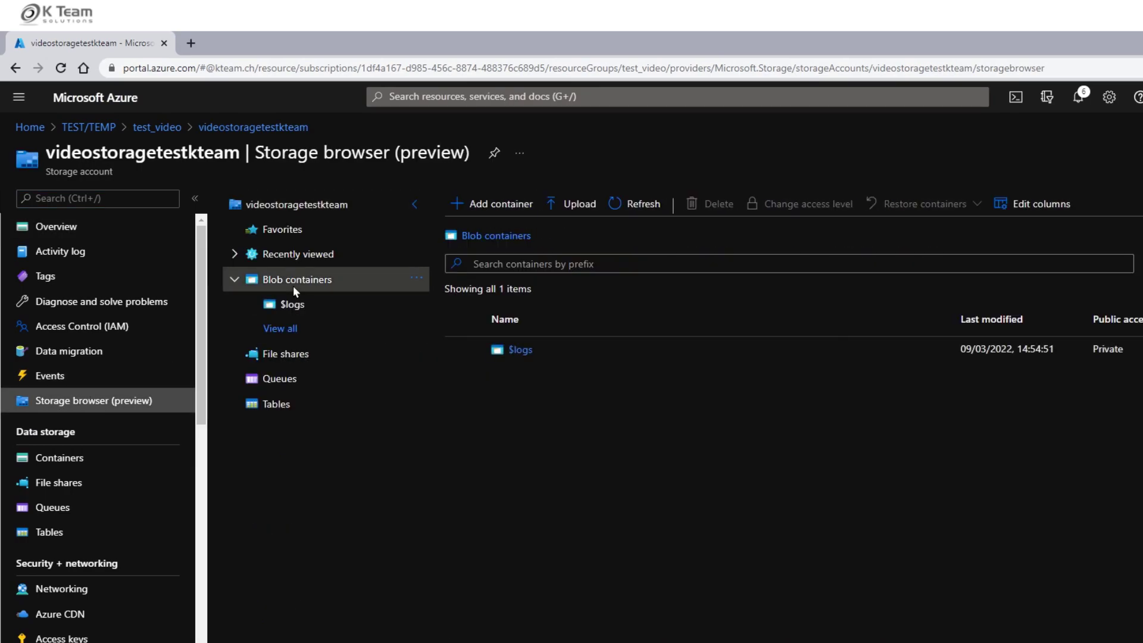
{"action": "left_click", "coordinate": [512, 206]}
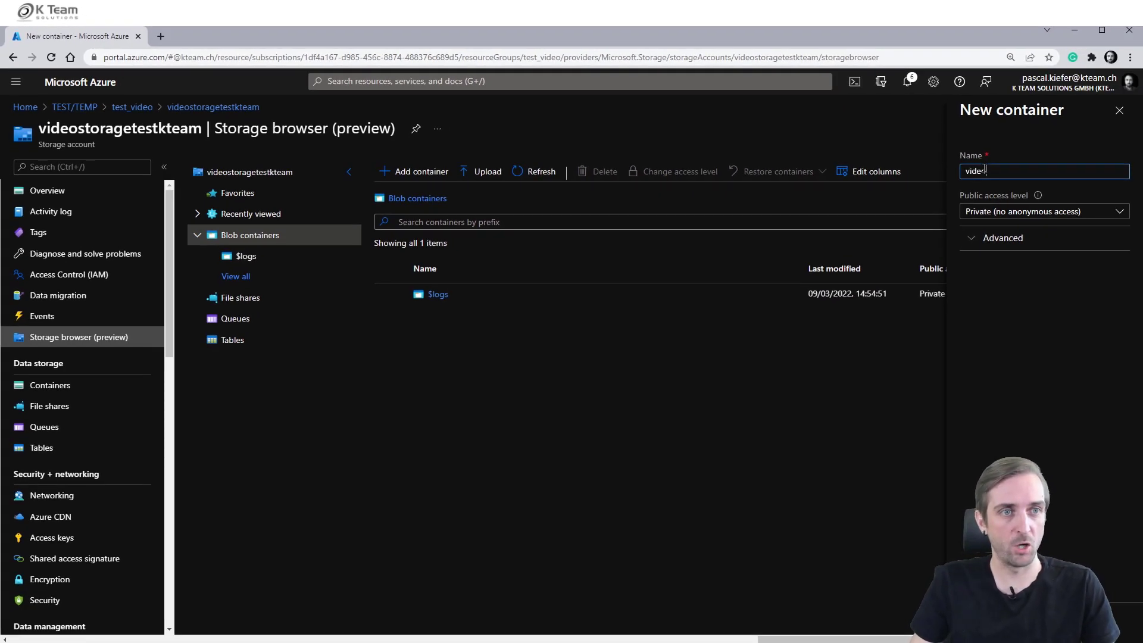
{"action": "left_click", "coordinate": [1023, 217]}
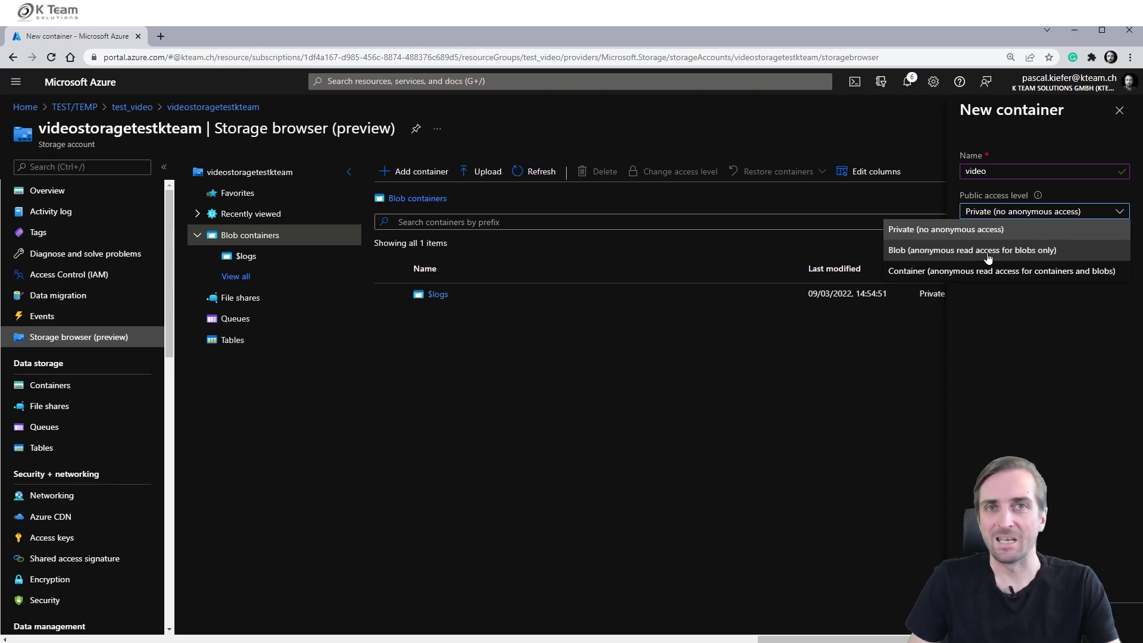
{"action": "left_click", "coordinate": [970, 234]}
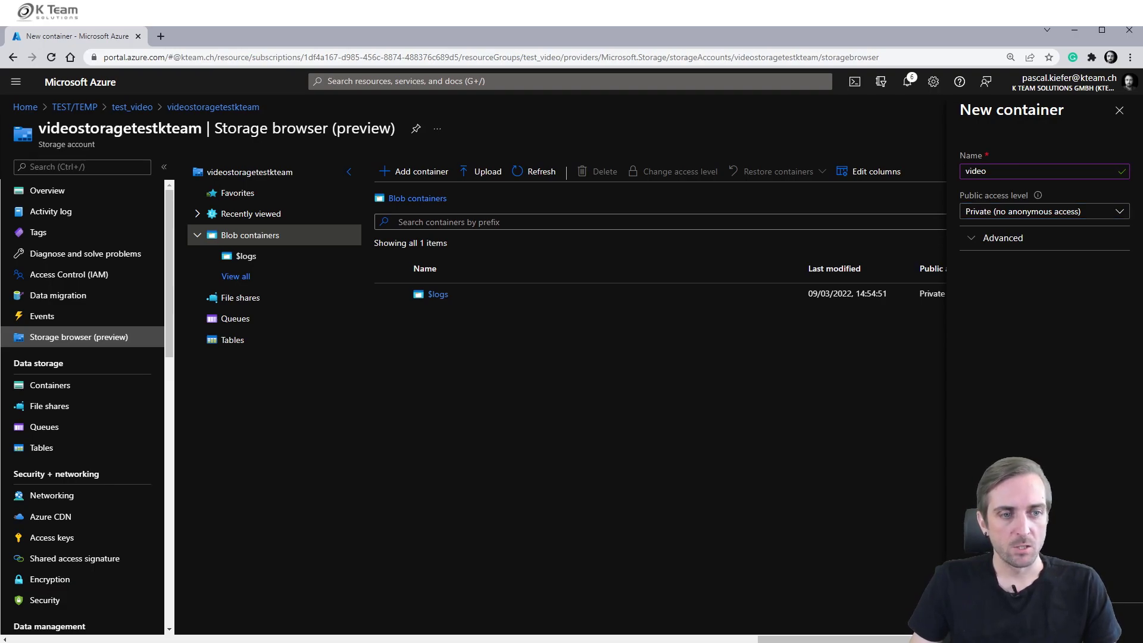
{"action": "key", "text": "Return"}
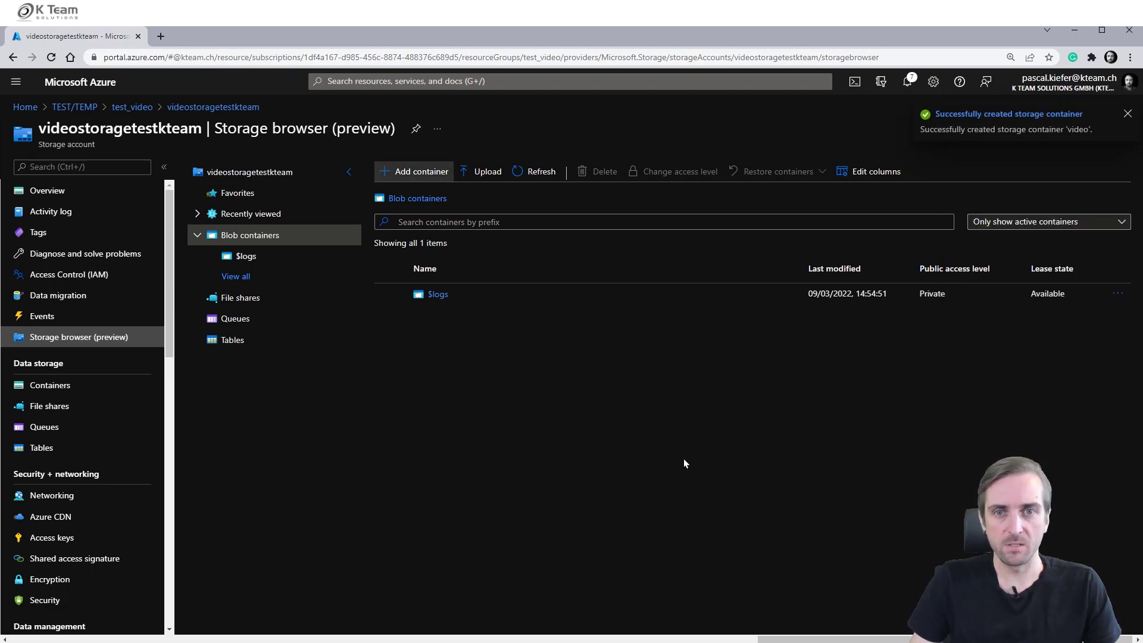
- Upload Intro white background.mp4 to the video blob container
{"action": "left_click", "coordinate": [441, 315]}
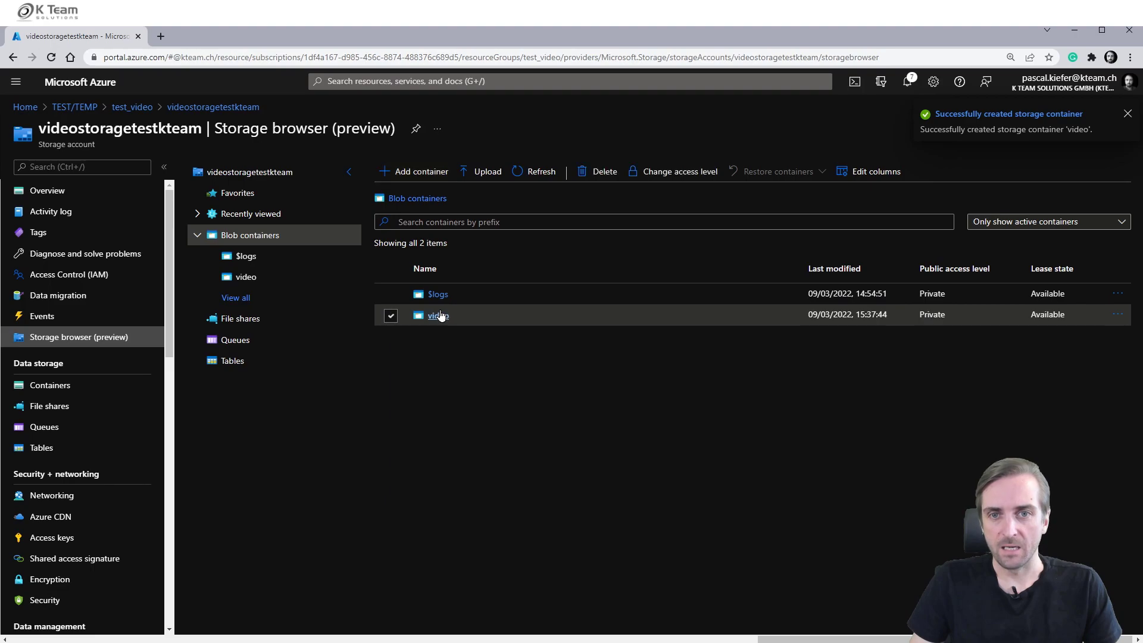
{"action": "left_click", "coordinate": [440, 316]}
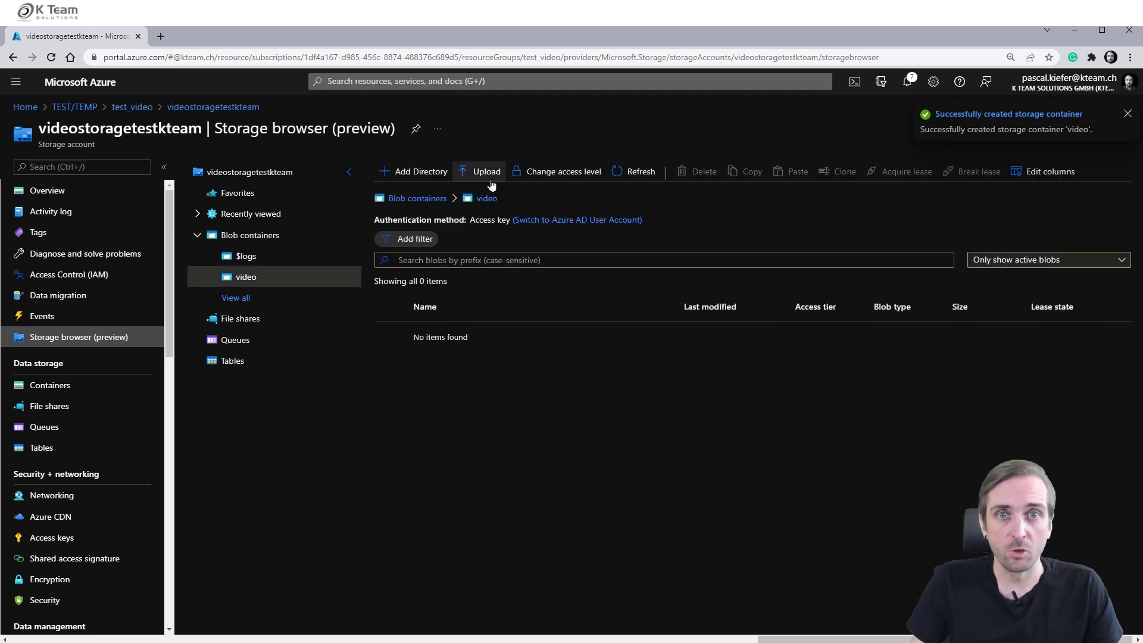
{"action": "left_click", "coordinate": [484, 173]}
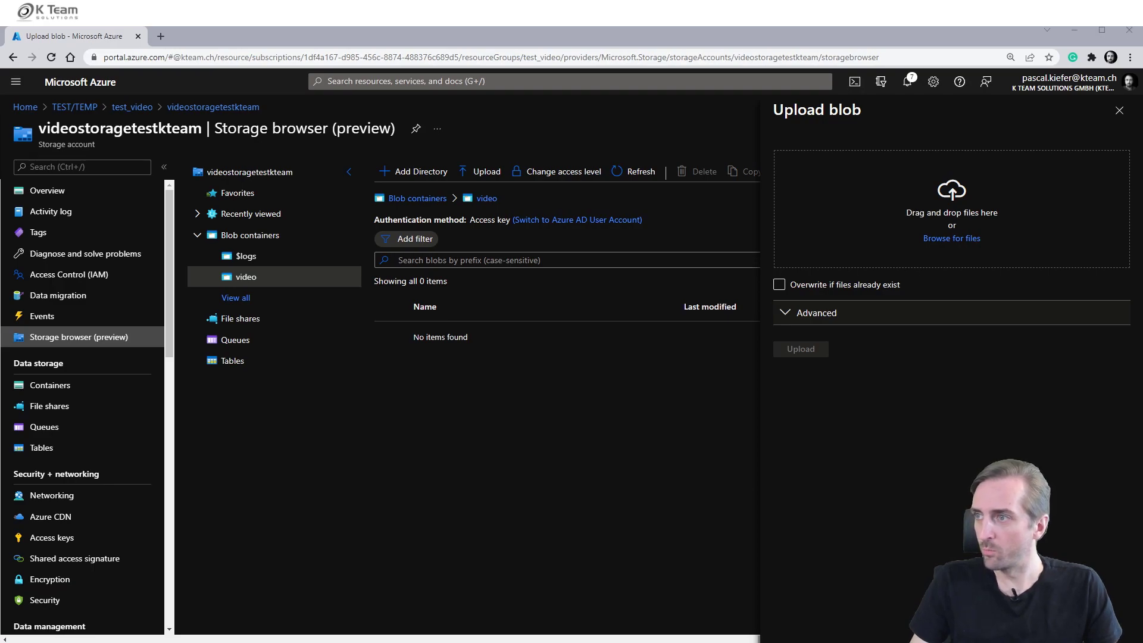
{"action": "left_click_drag", "start_coordinate": [823, 199], "coordinate": [891, 217]}
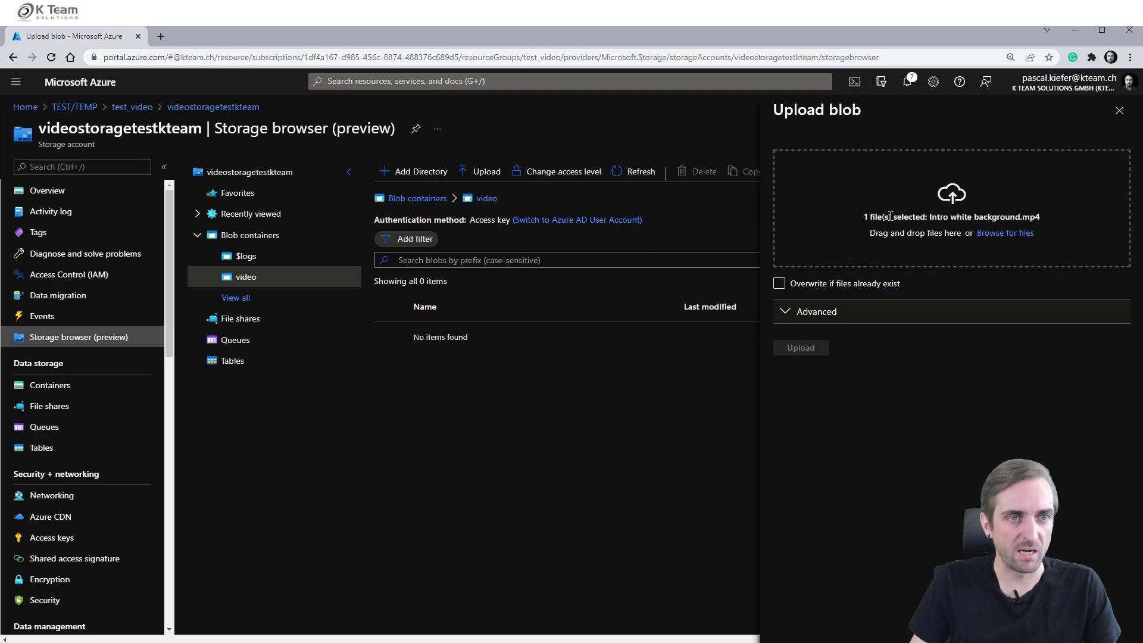
{"action": "left_click", "coordinate": [799, 350]}
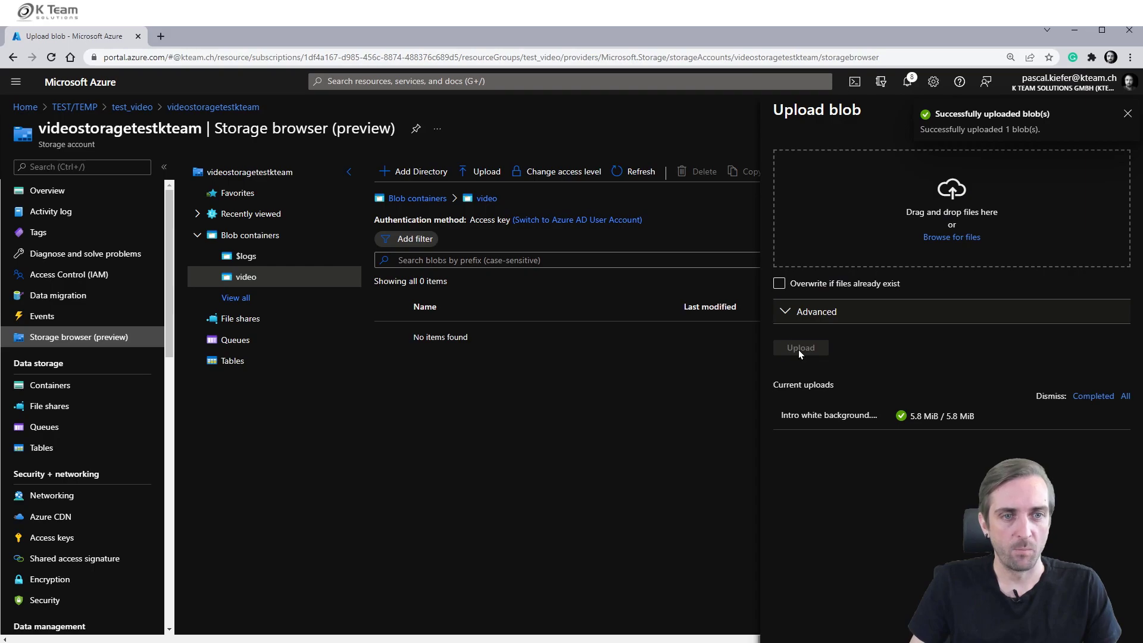
{"action": "left_click", "coordinate": [1127, 115]}
{"action": "left_click", "coordinate": [1119, 110]}
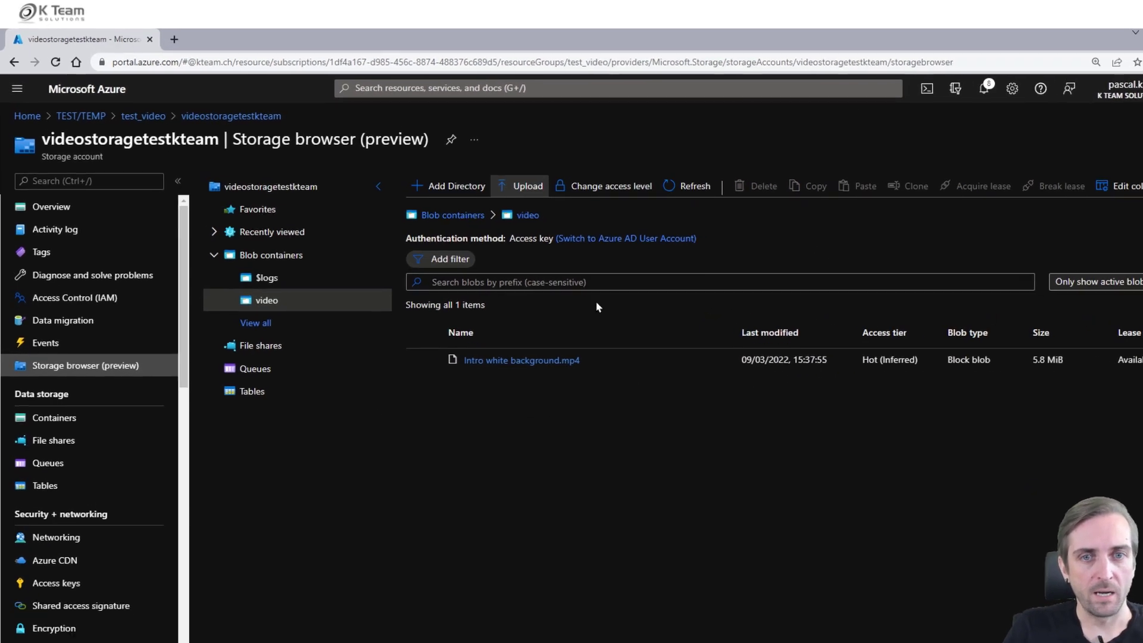
- Copy the blob URL of Intro white background.mp4 and try to open it in a new incognito browser window
{"action": "left_click", "coordinate": [574, 397]}
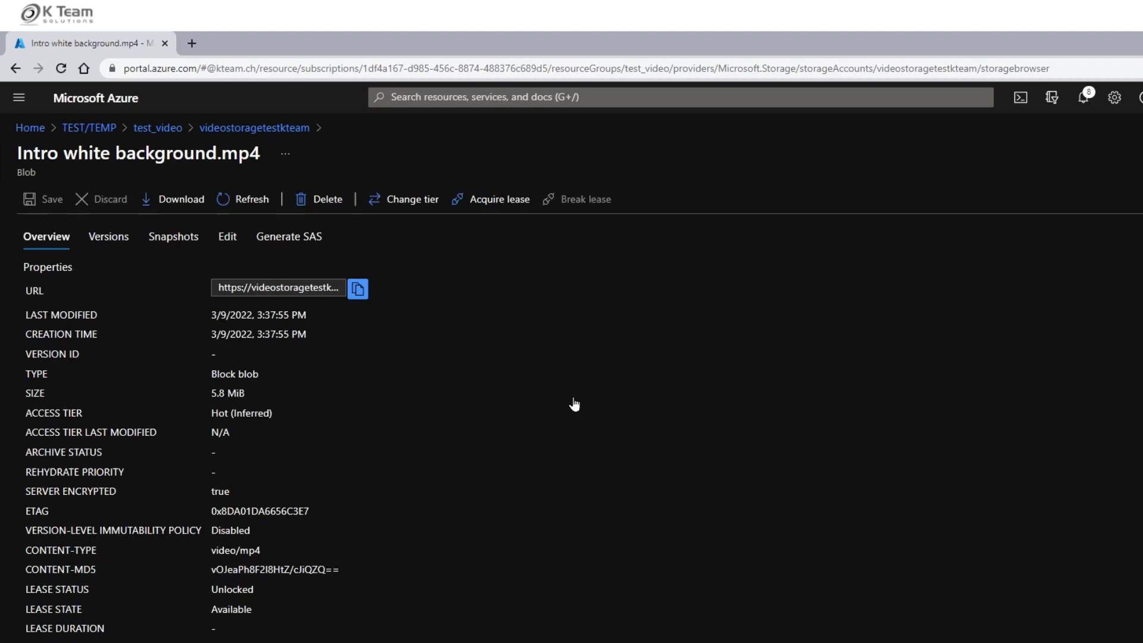
{"action": "left_click", "coordinate": [357, 290]}
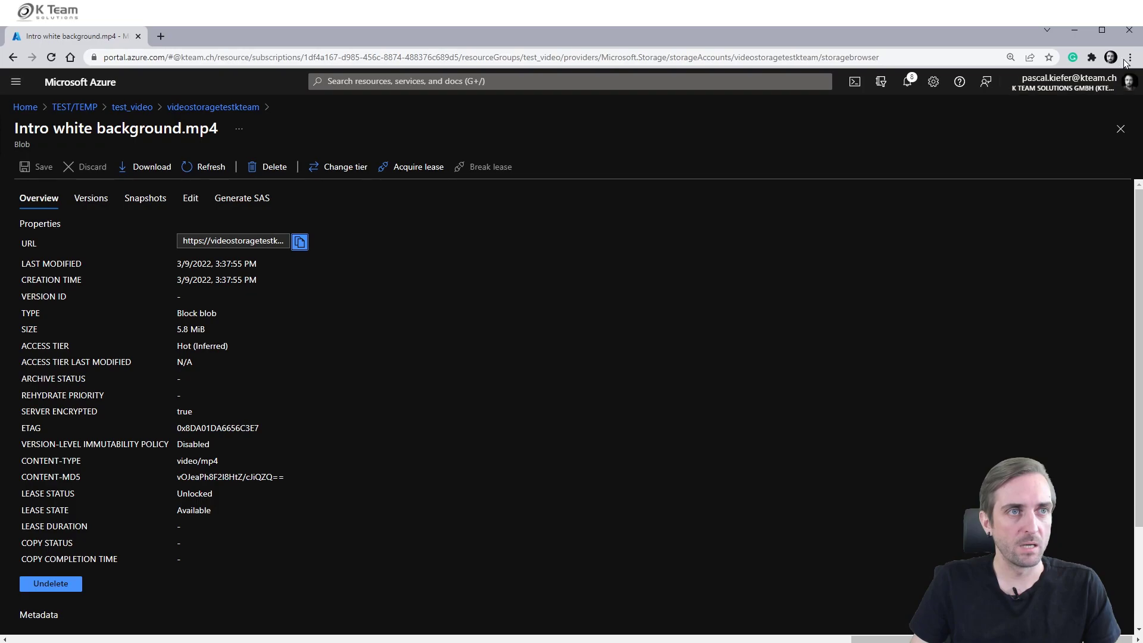
{"action": "left_click", "coordinate": [1132, 57]}
{"action": "left_click", "coordinate": [1036, 102]}
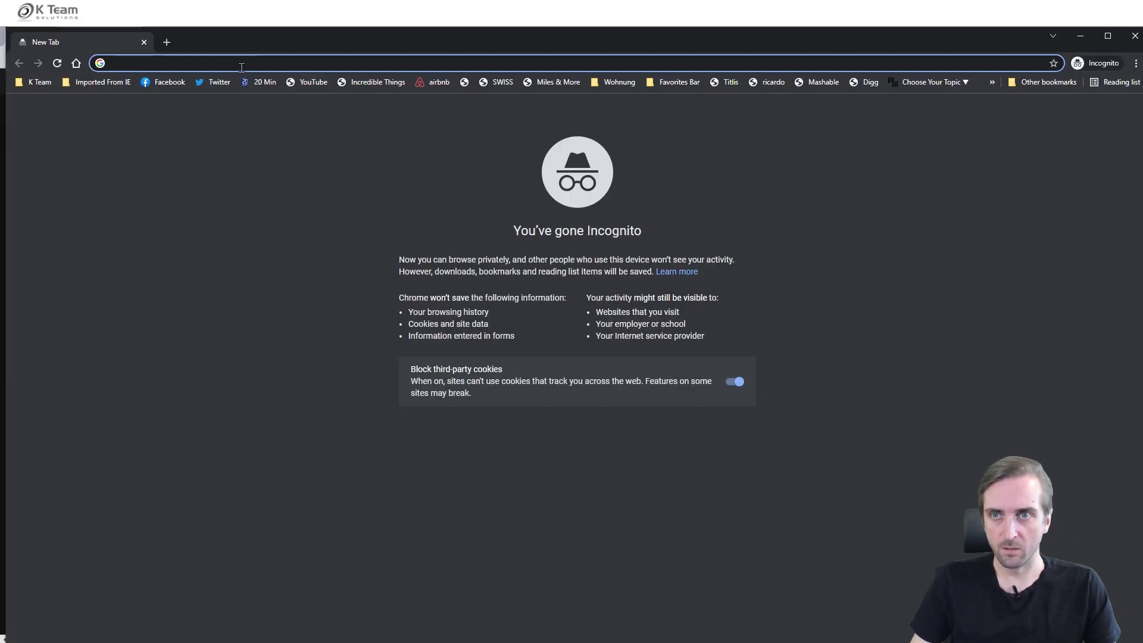
{"action": "key", "text": "ctrl+v"}
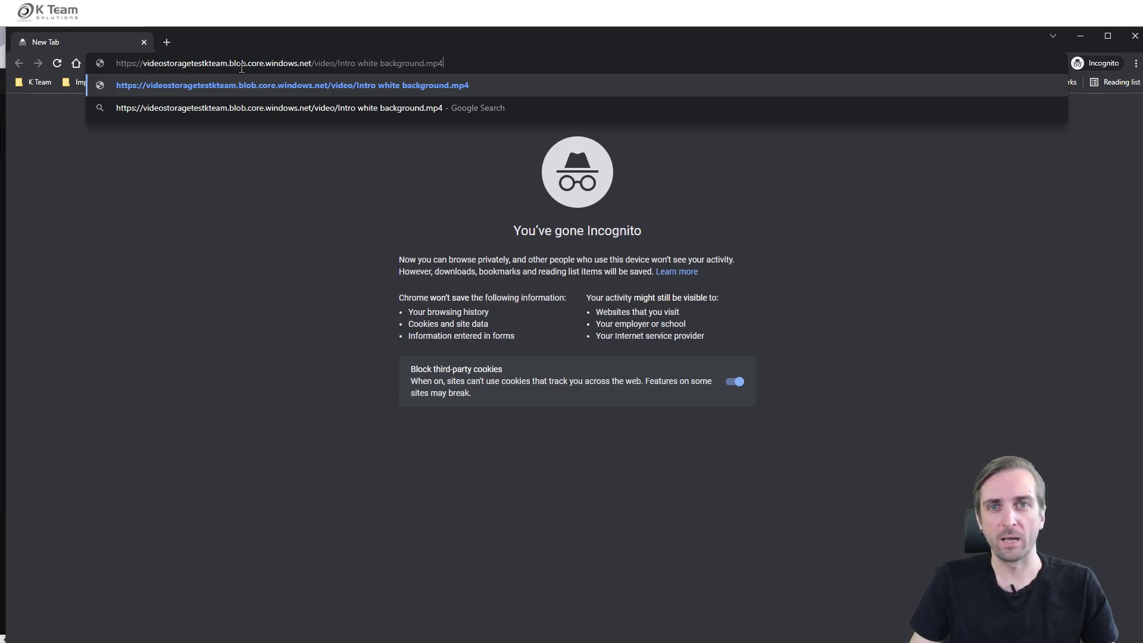
{"action": "key", "text": "Return"}
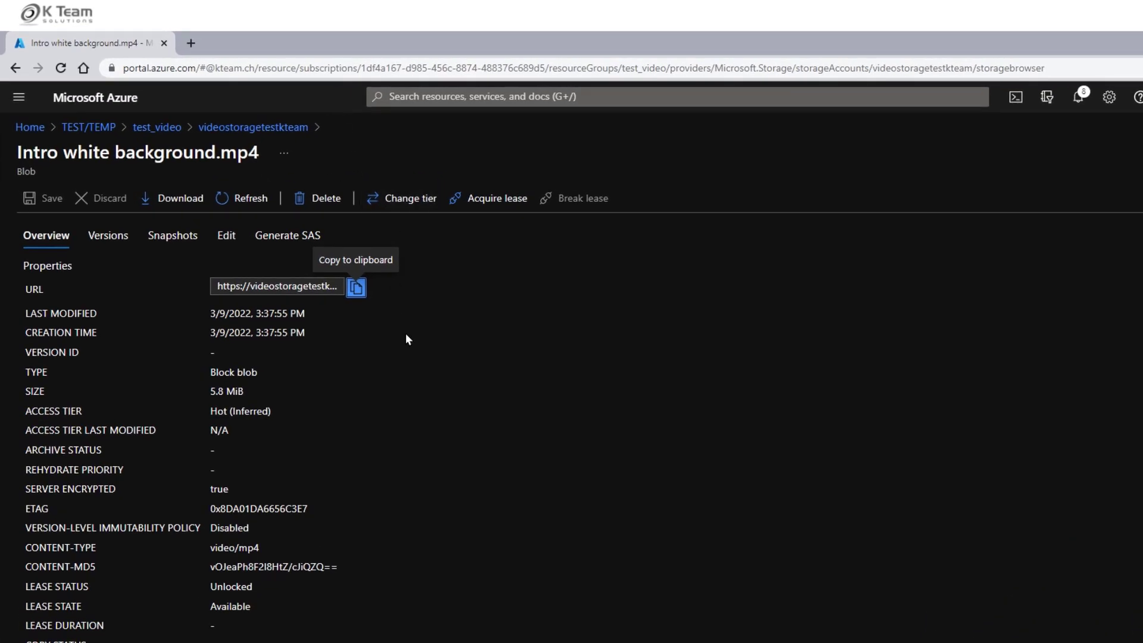
- Return to the videostoragetestkteam storage browser in the Azure portal and open the Generate SAS settings for the video blob container
{"action": "left_click", "coordinate": [152, 128]}
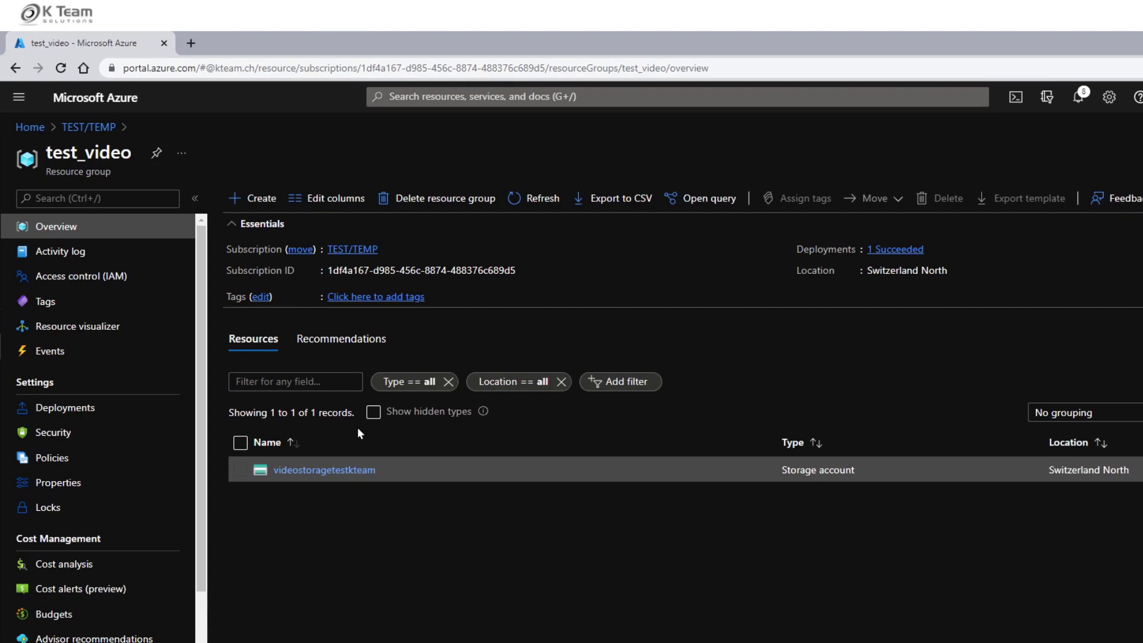
{"action": "left_click", "coordinate": [319, 470]}
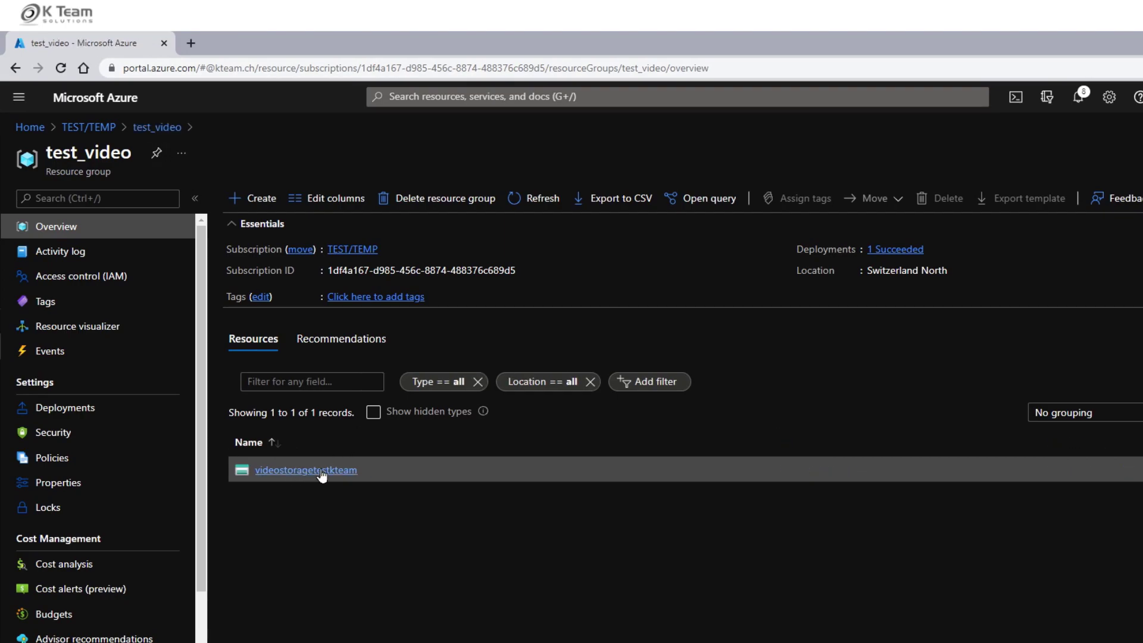
{"action": "left_click", "coordinate": [75, 401]}
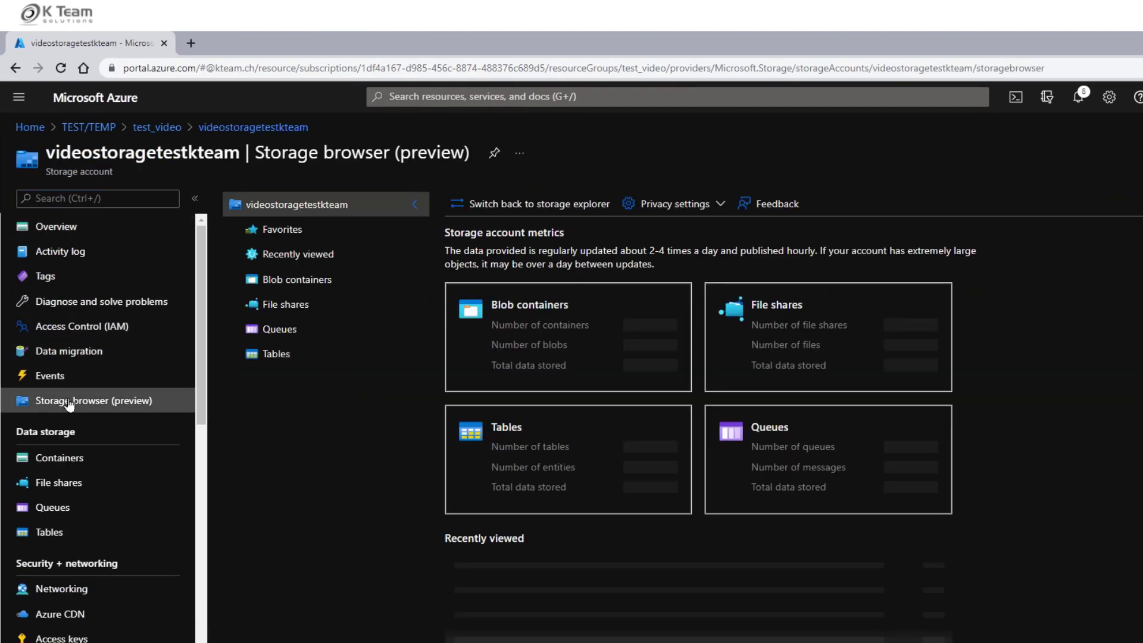
{"action": "left_click", "coordinate": [305, 280]}
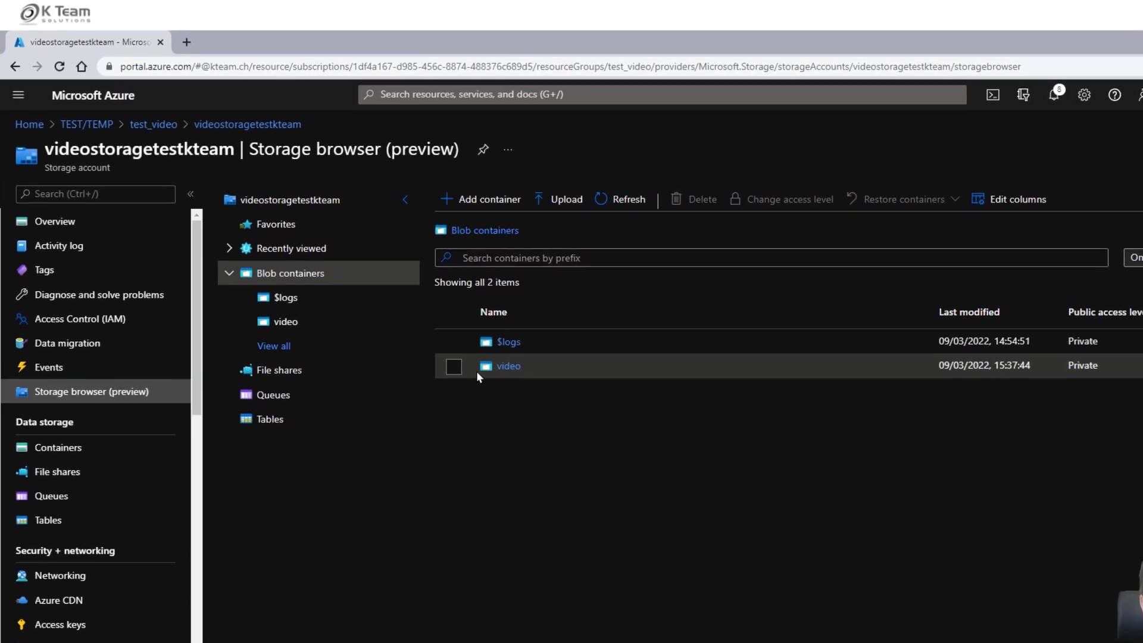
{"action": "left_click", "coordinate": [1119, 314]}
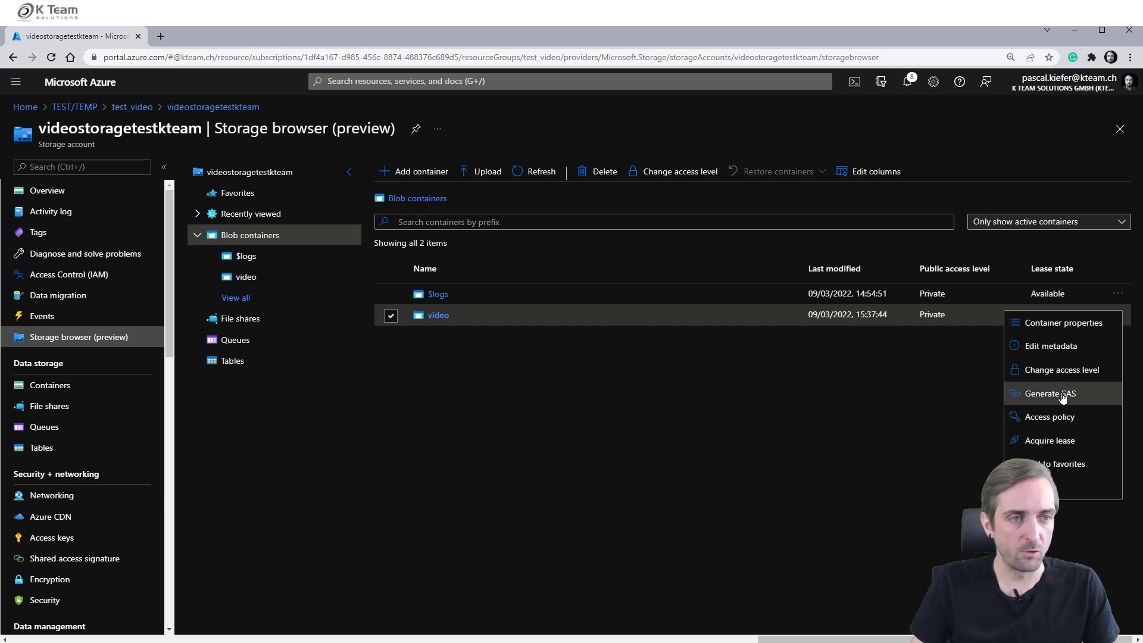
{"action": "left_click", "coordinate": [1025, 395]}
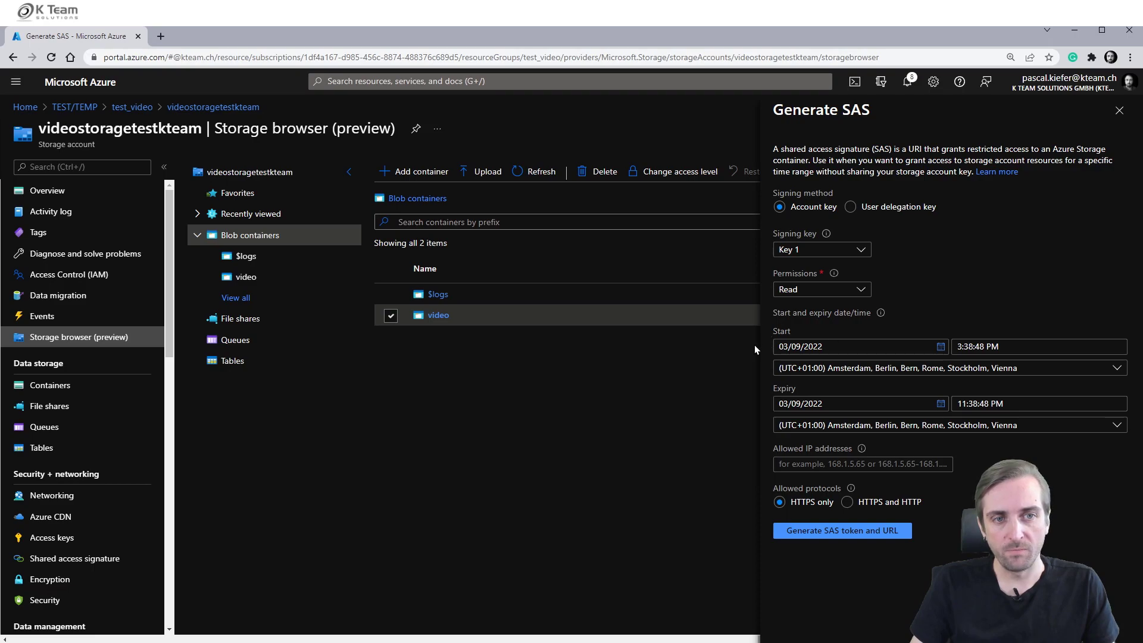
- Set the SAS expiry date to 03/09/2023, generate the SAS token and URL, and copy the blob SAS token
{"action": "left_click", "coordinate": [820, 404]}
{"action": "type", "text": "3"}
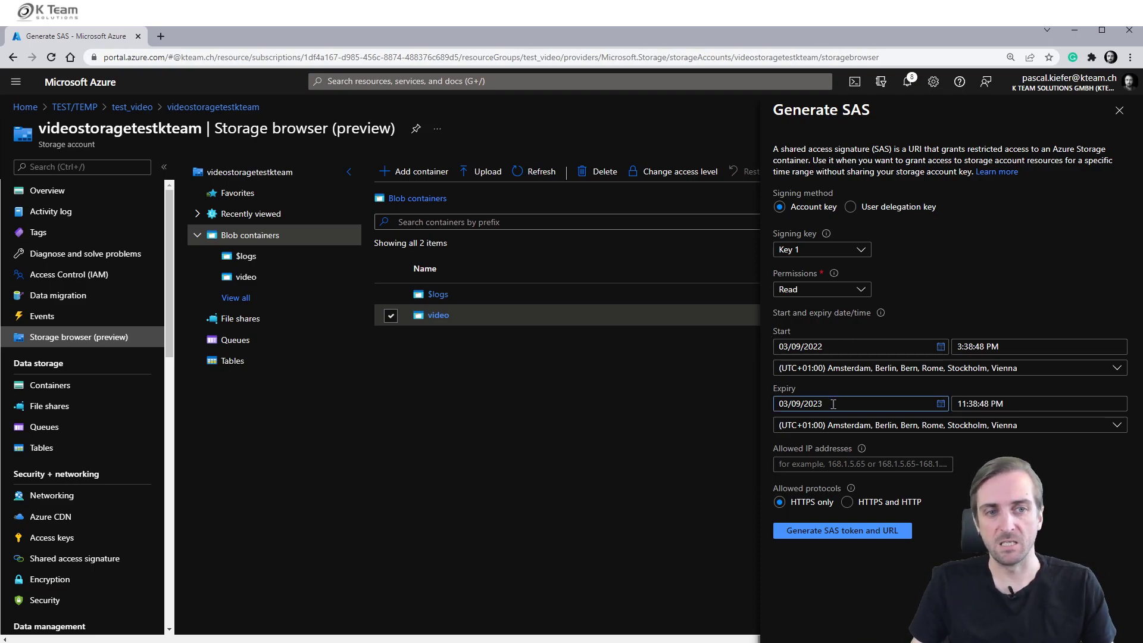
{"action": "left_click", "coordinate": [852, 536]}
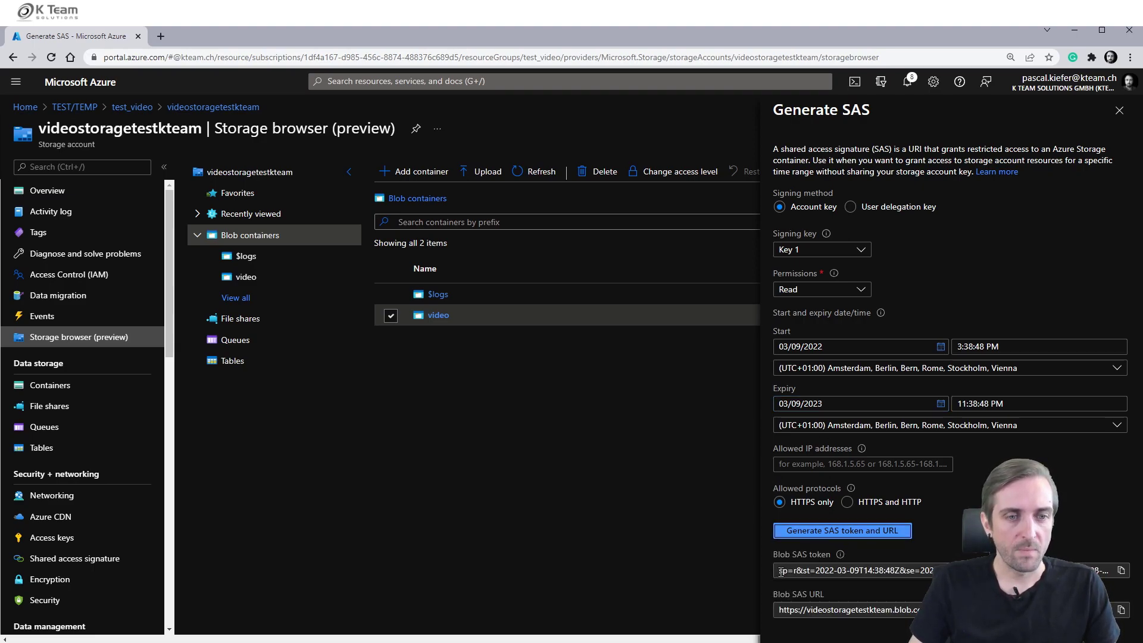
{"action": "left_click", "coordinate": [1122, 570]}
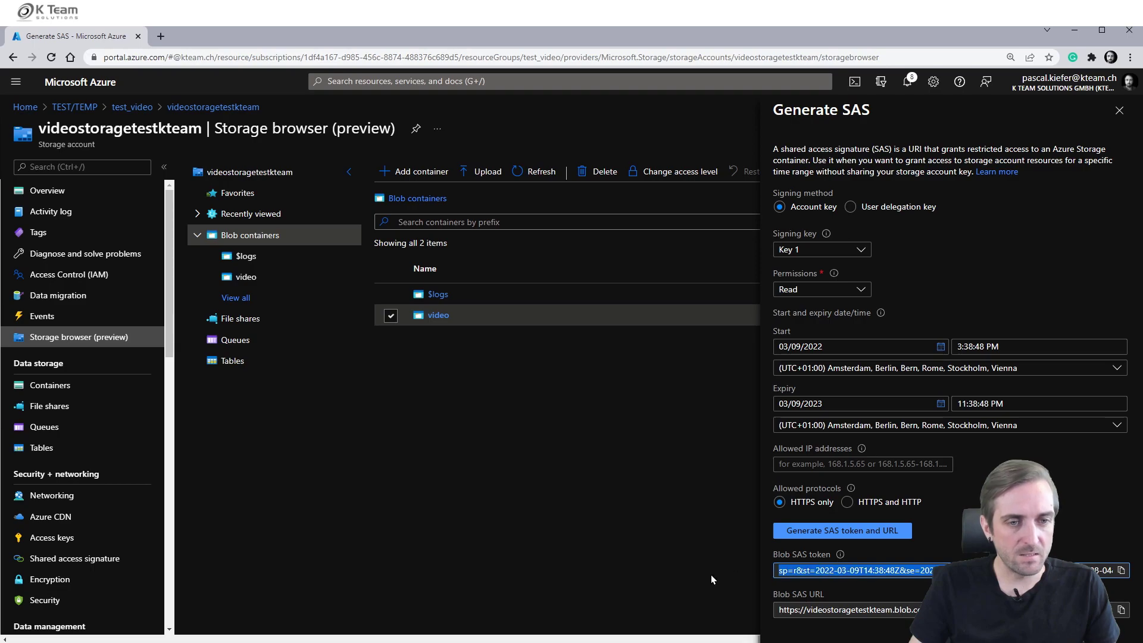
{"action": "left_click", "coordinate": [801, 573]}
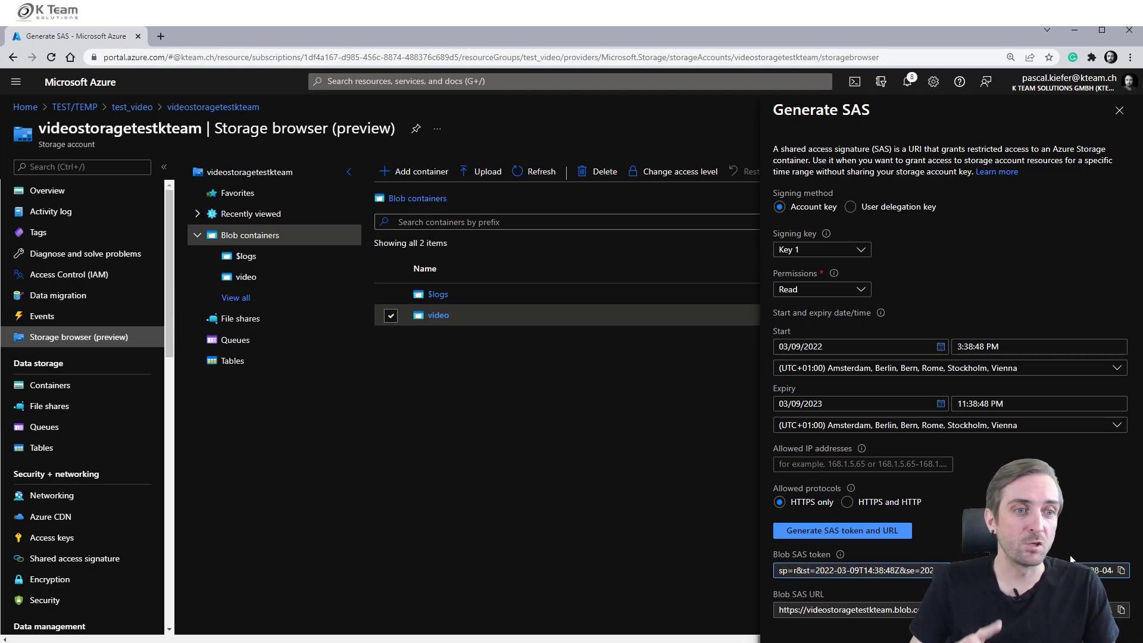
{"action": "left_click", "coordinate": [1121, 572]}
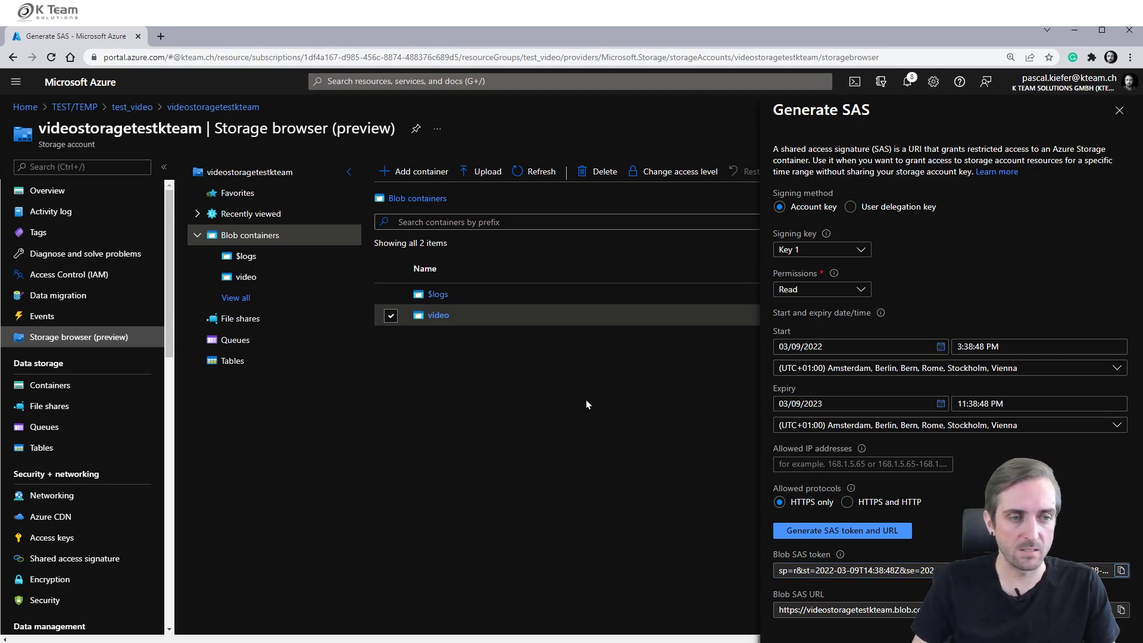
- In the incognito window, load the blob URL with "?" and the copied SAS token appended, and select the full URL
{"action": "key", "text": "alt+Tab"}
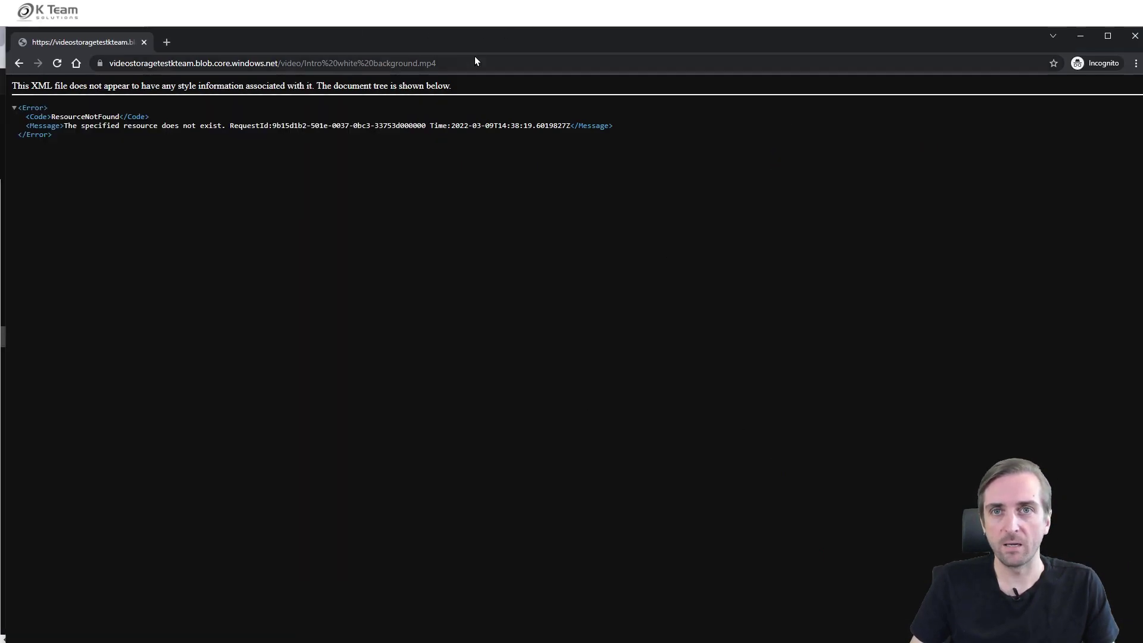
{"action": "left_click", "coordinate": [510, 62]}
{"action": "key", "text": "Return"}
{"action": "double_click", "coordinate": [510, 62]}
{"action": "left_click", "coordinate": [510, 62]}
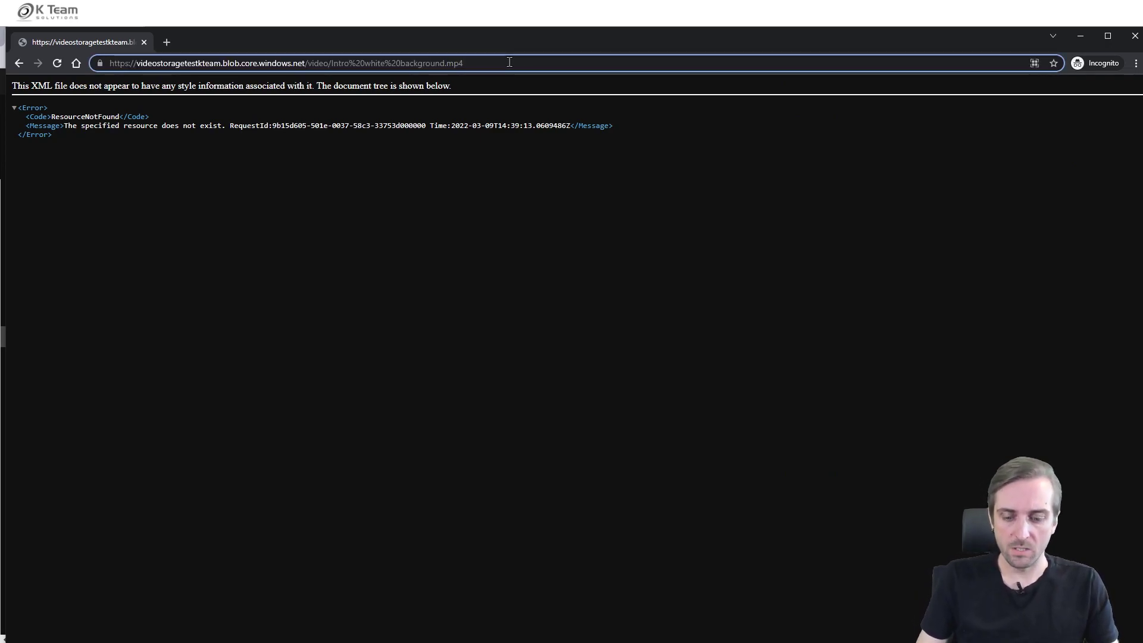
{"action": "type", "text": "?"}
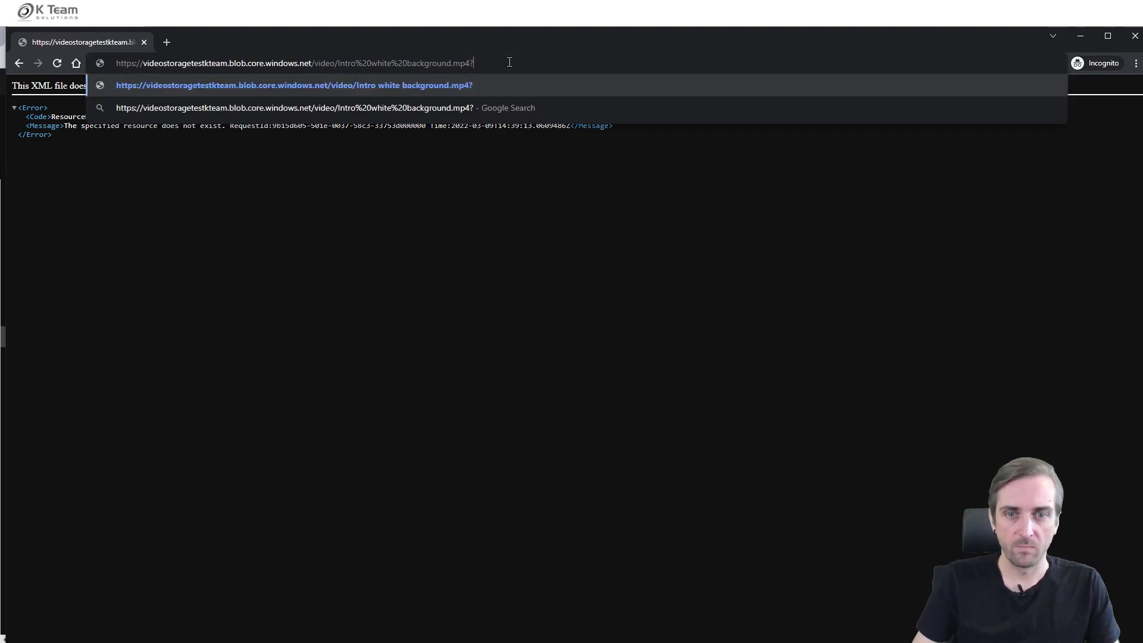
{"action": "key", "text": "ctrl+v"}
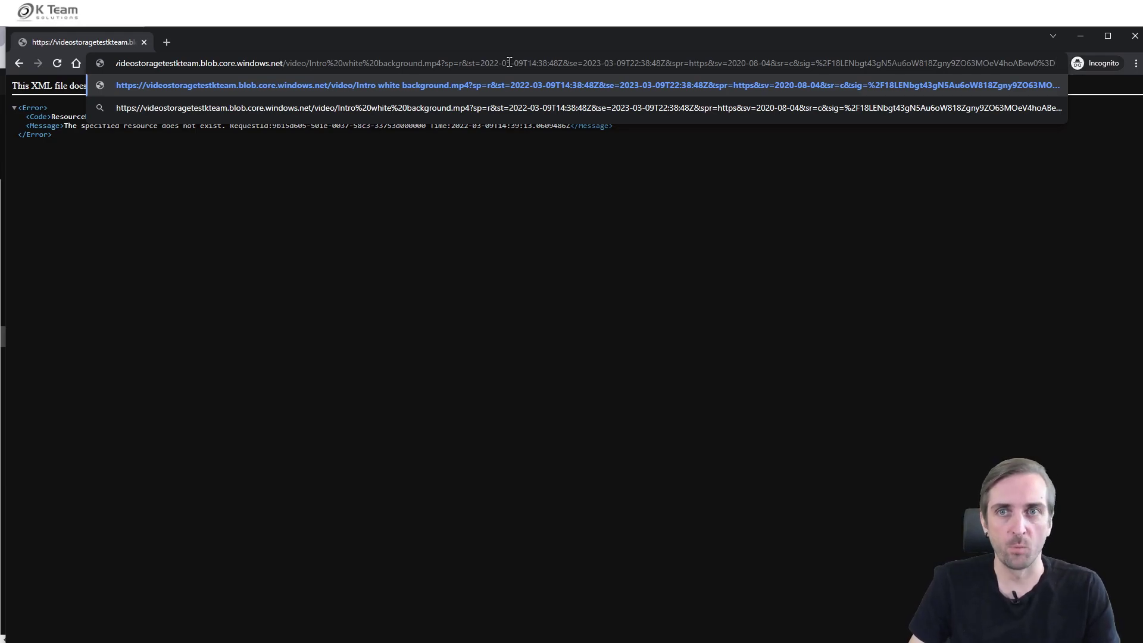
{"action": "key", "text": "Return"}
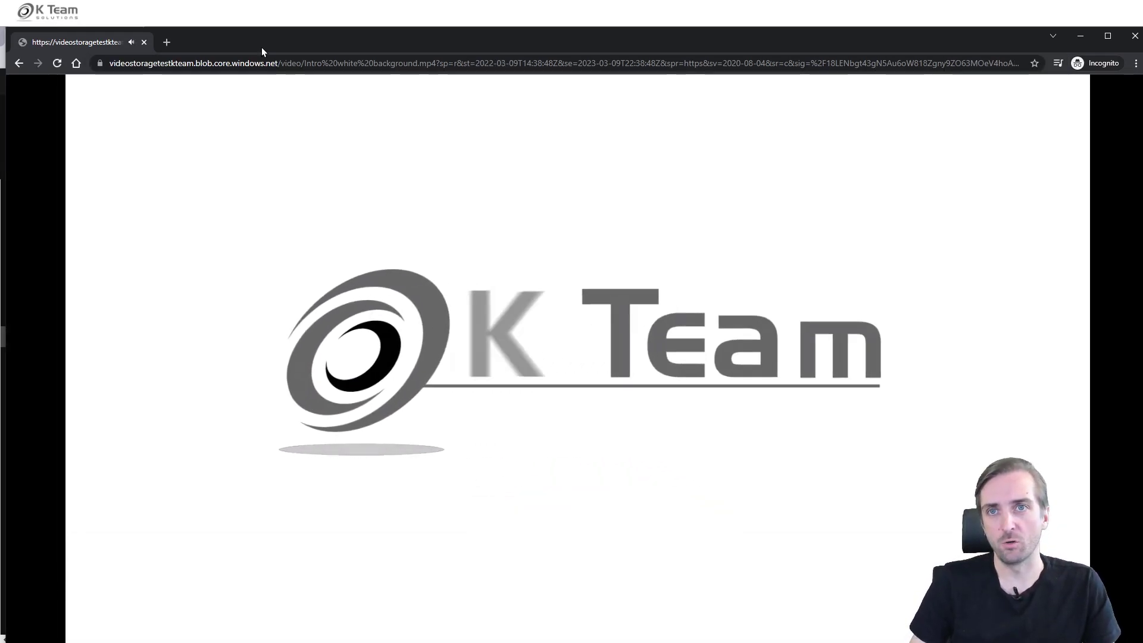
{"action": "left_click", "coordinate": [284, 64]}
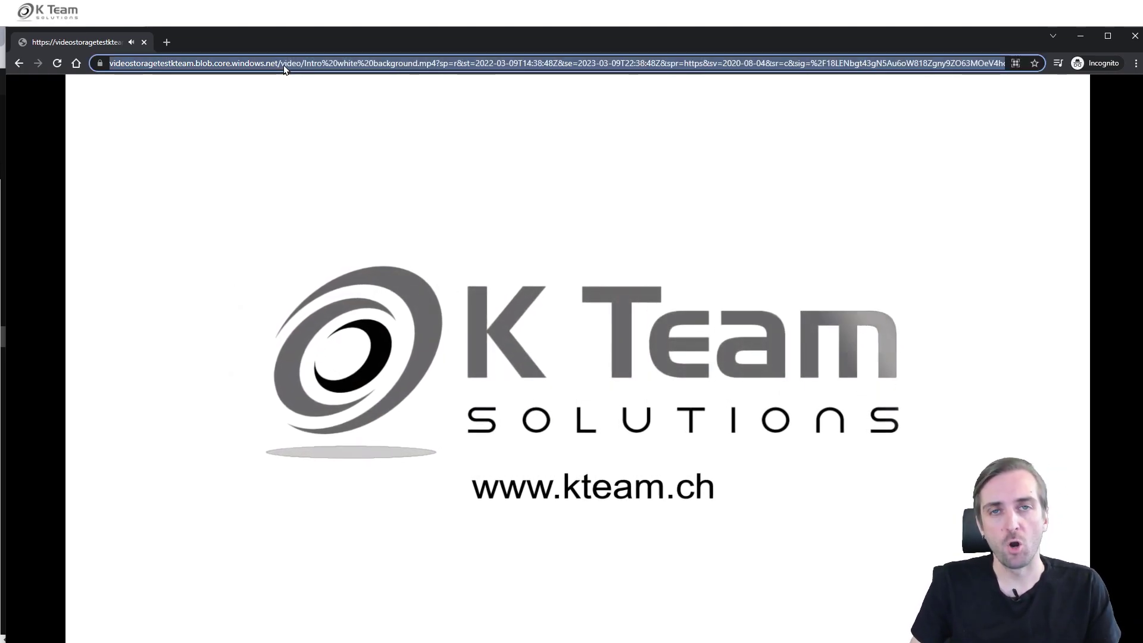
{"action": "left_click", "coordinate": [365, 559]}
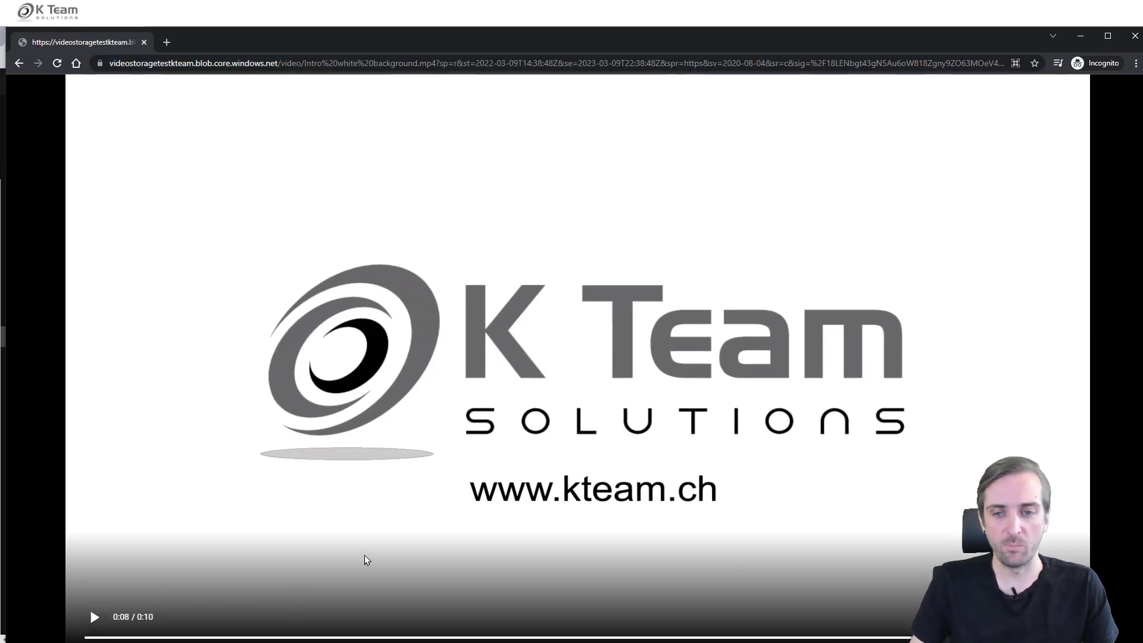
- Switch to Power BI Desktop and add a new report page after Page 2
{"action": "key", "text": "alt+Tab"}
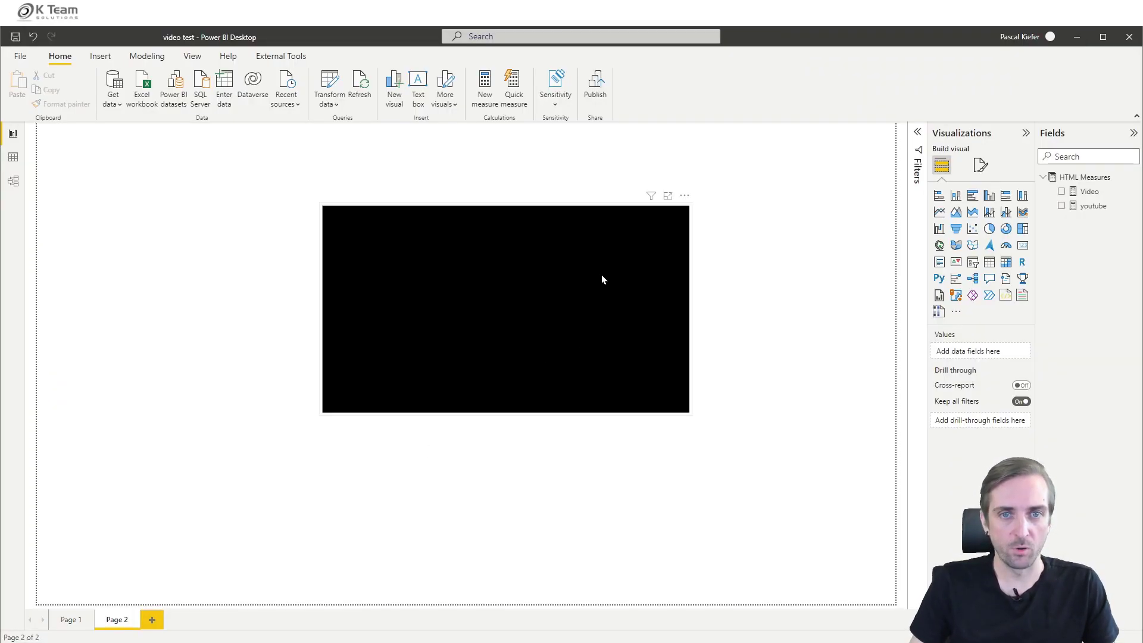
{"action": "left_click", "coordinate": [390, 206]}
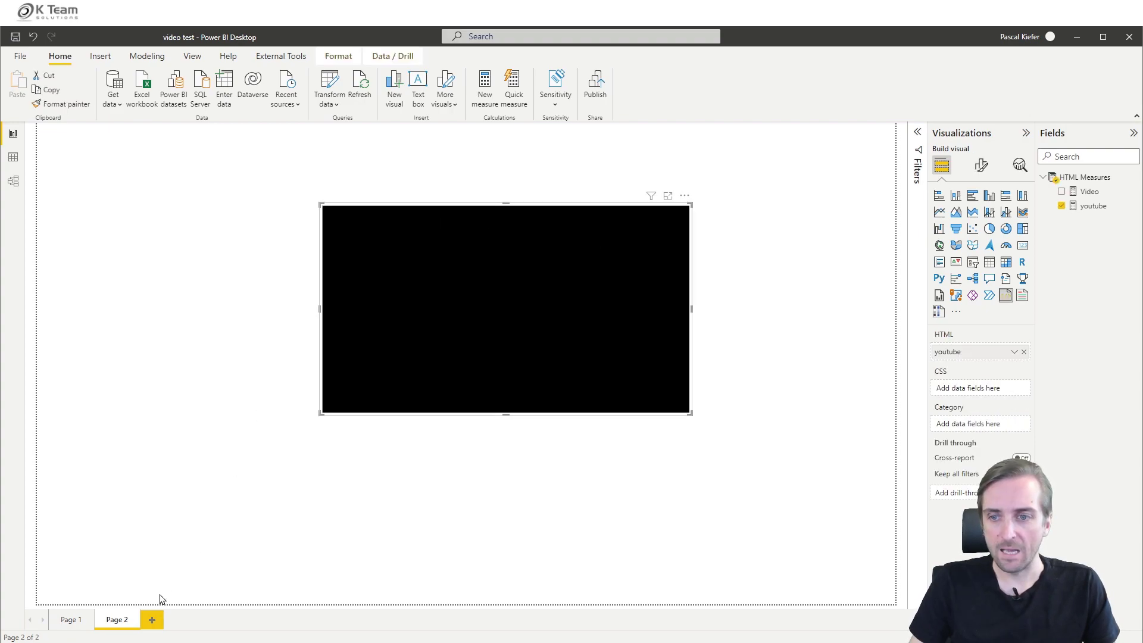
{"action": "left_click", "coordinate": [152, 620]}
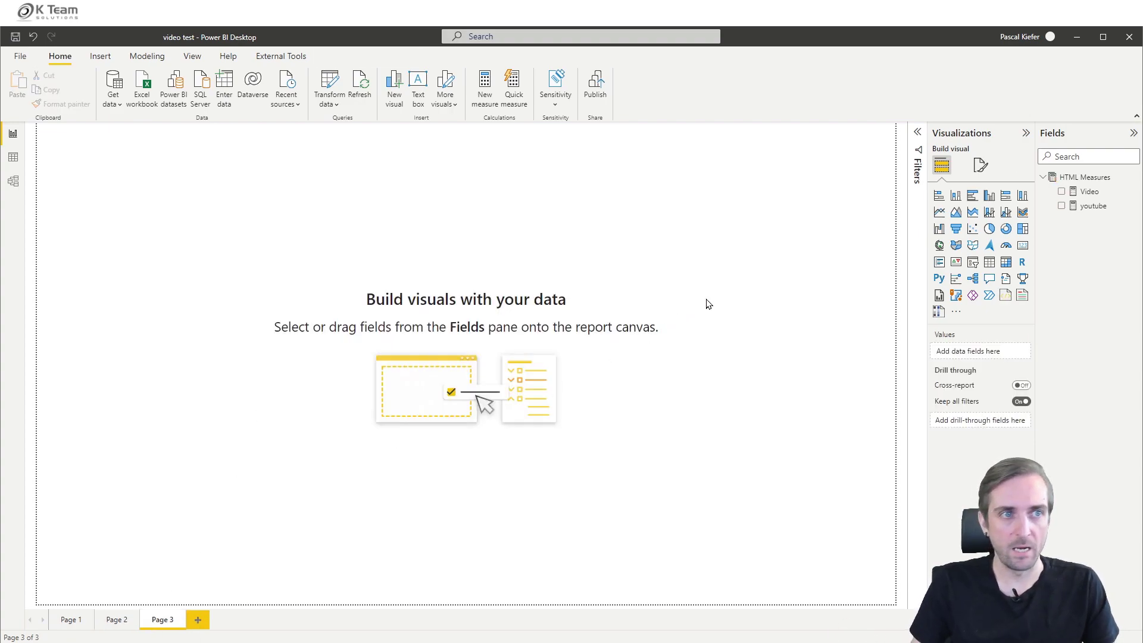
- Replace the source URL in the Video measure with the copied private blob URL including its SAS token
{"action": "left_click", "coordinate": [1090, 191]}
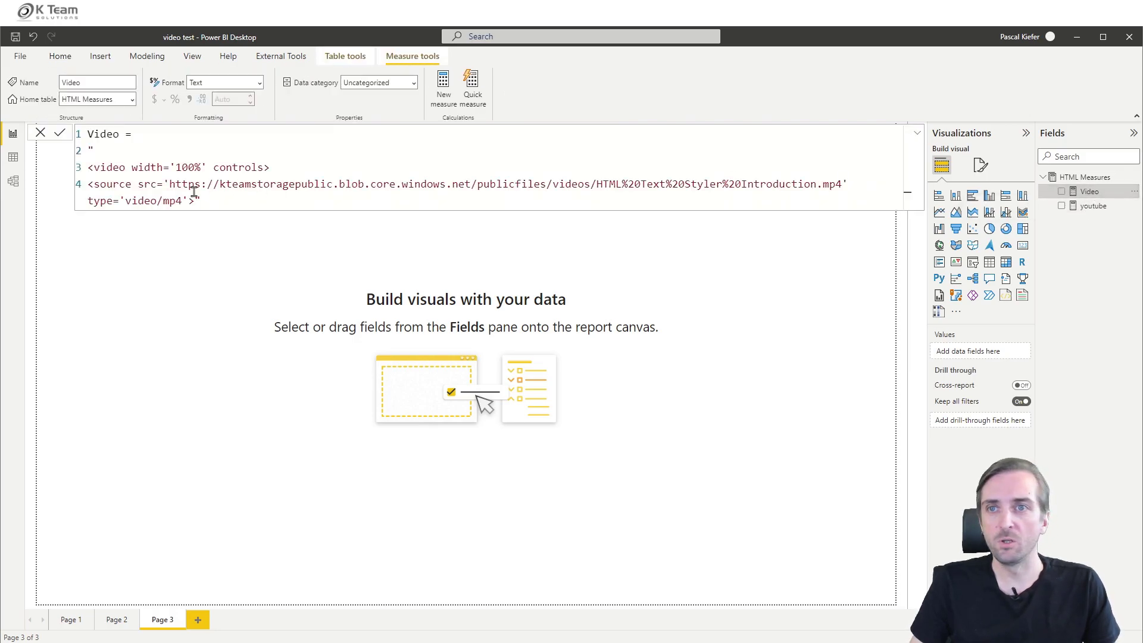
{"action": "left_click_drag", "start_coordinate": [172, 186], "coordinate": [364, 184]}
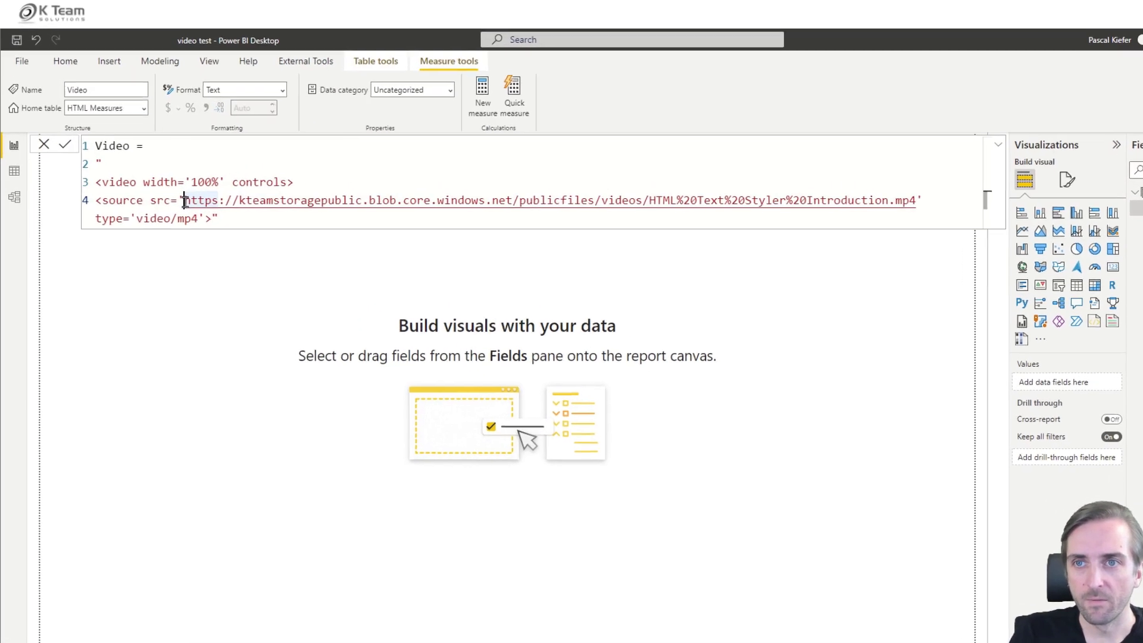
{"action": "left_click_drag", "start_coordinate": [450, 224], "coordinate": [1041, 228]}
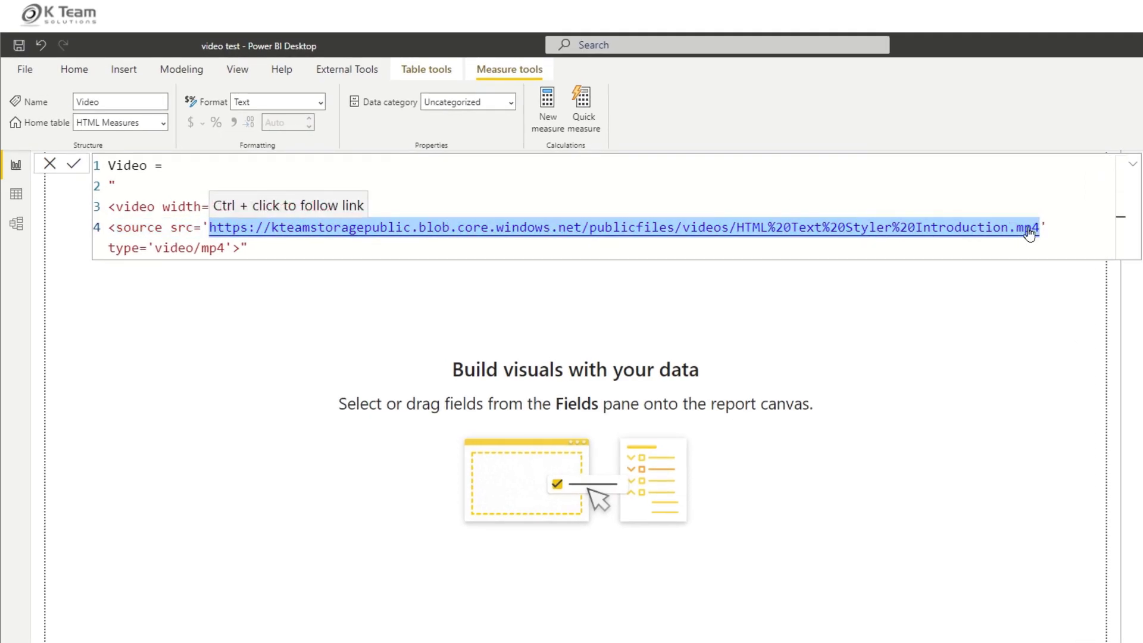
{"action": "key", "text": "ctrl+v"}
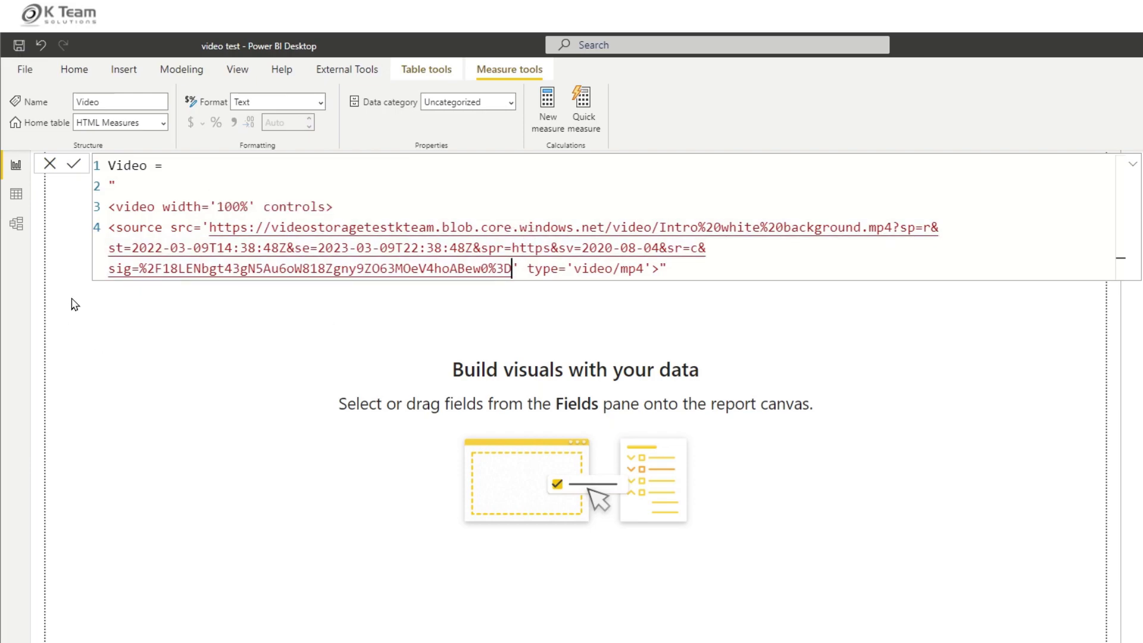
- Review the Video measure's width, controls, source URL and SAS token parts, and leave the formula editor
{"action": "left_click_drag", "start_coordinate": [115, 207], "coordinate": [252, 206]}
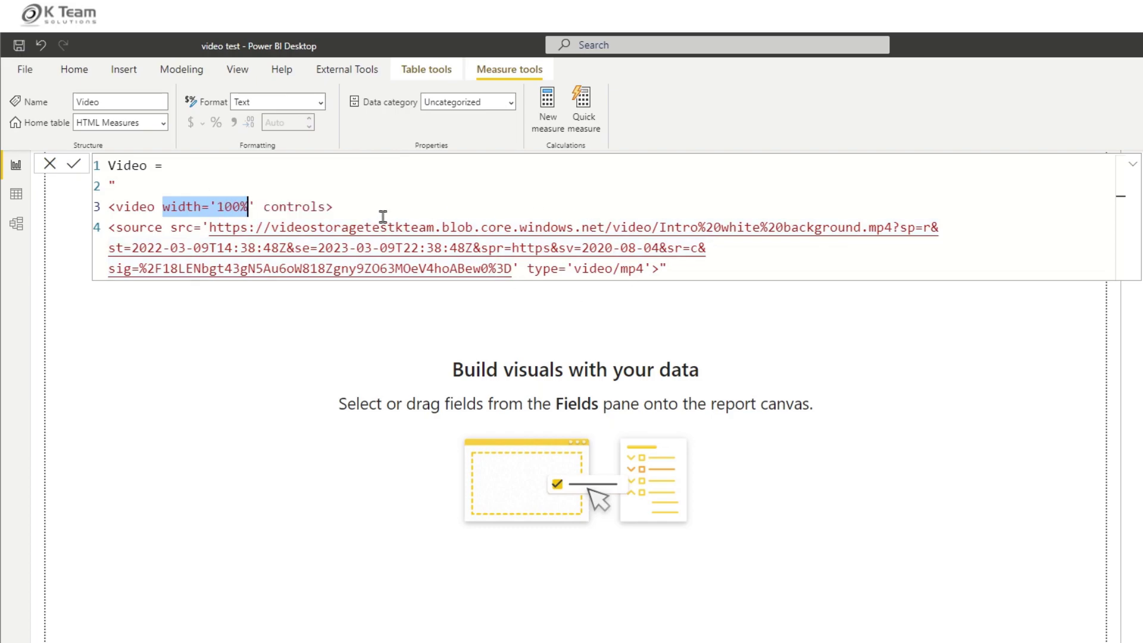
{"action": "left_click_drag", "start_coordinate": [264, 206], "coordinate": [325, 206]}
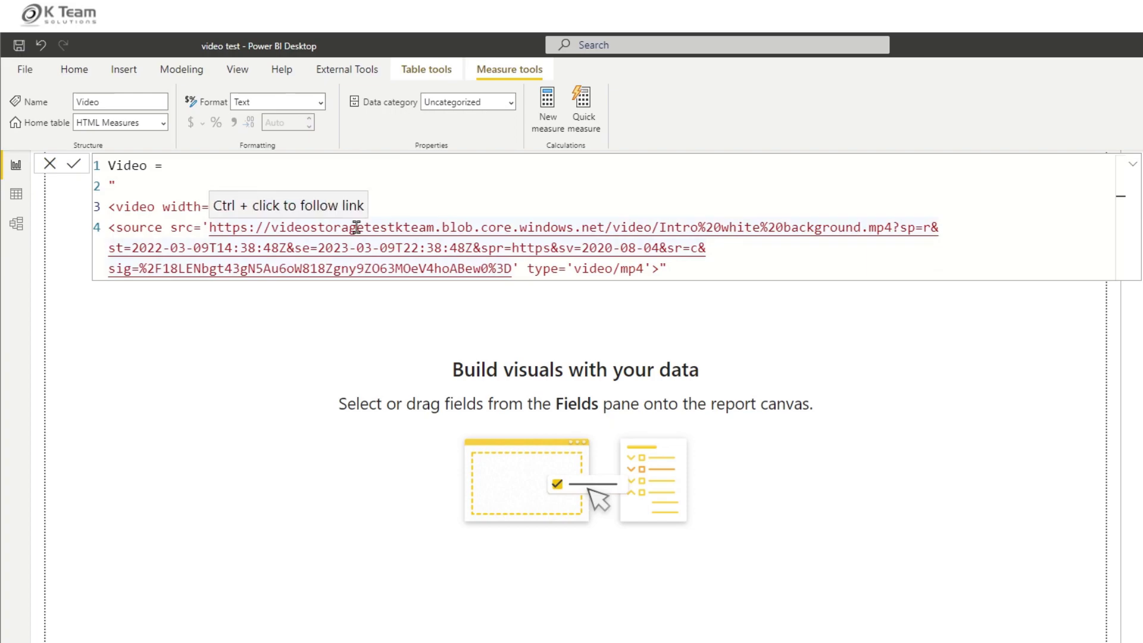
{"action": "left_click", "coordinate": [405, 194]}
{"action": "left_click_drag", "start_coordinate": [115, 227], "coordinate": [171, 227]}
{"action": "left_click", "coordinate": [208, 225]}
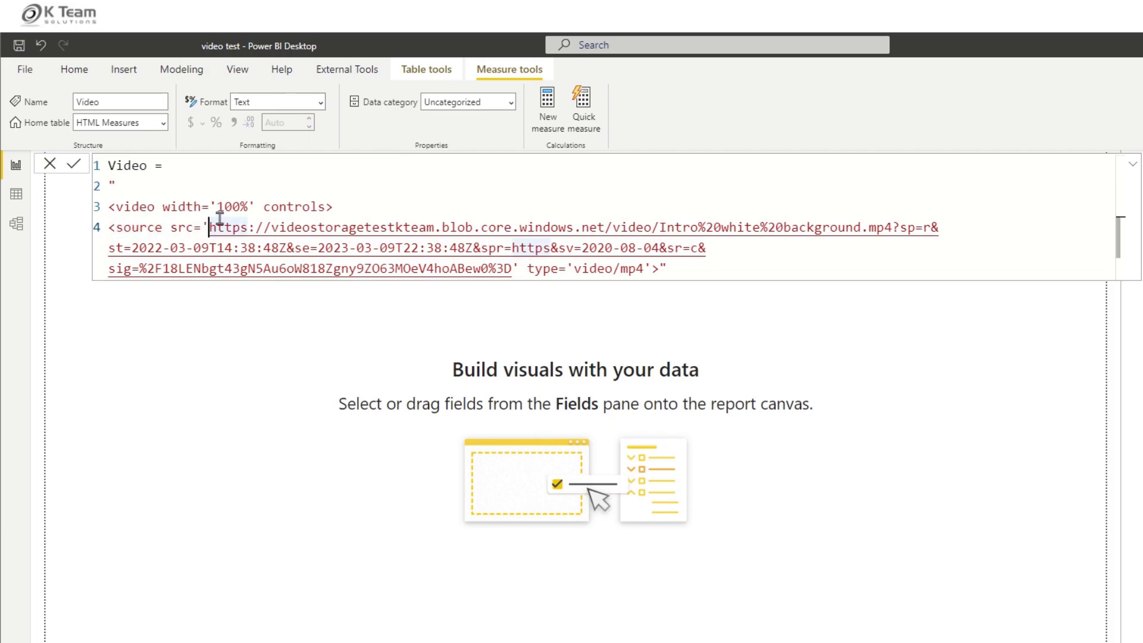
{"action": "left_click_drag", "start_coordinate": [893, 223], "coordinate": [505, 269]}
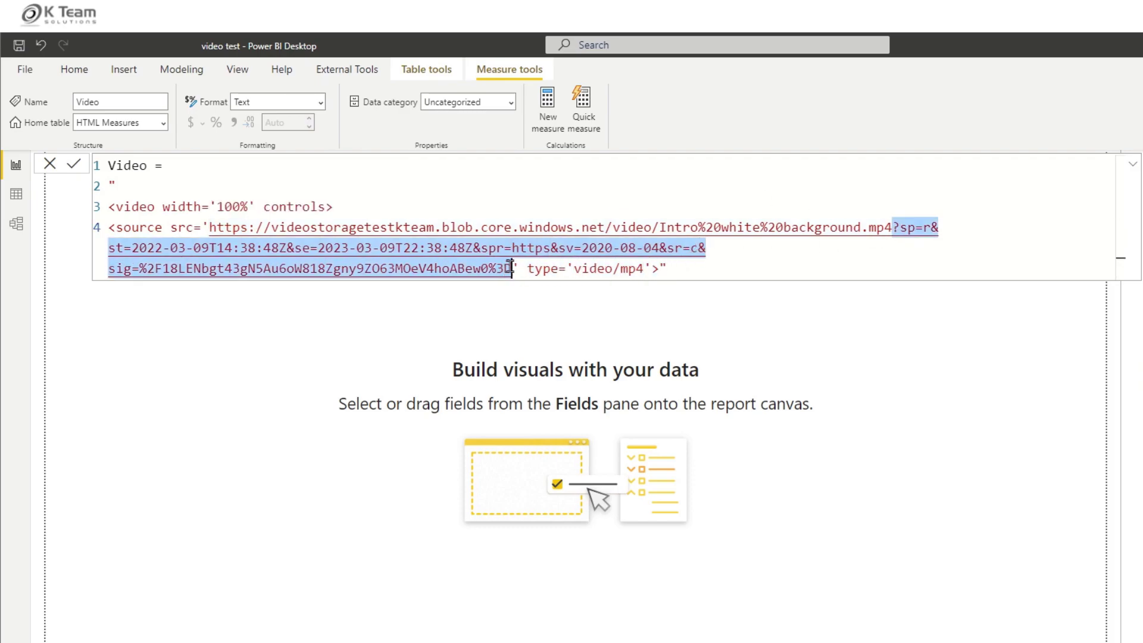
{"action": "left_click", "coordinate": [519, 247]}
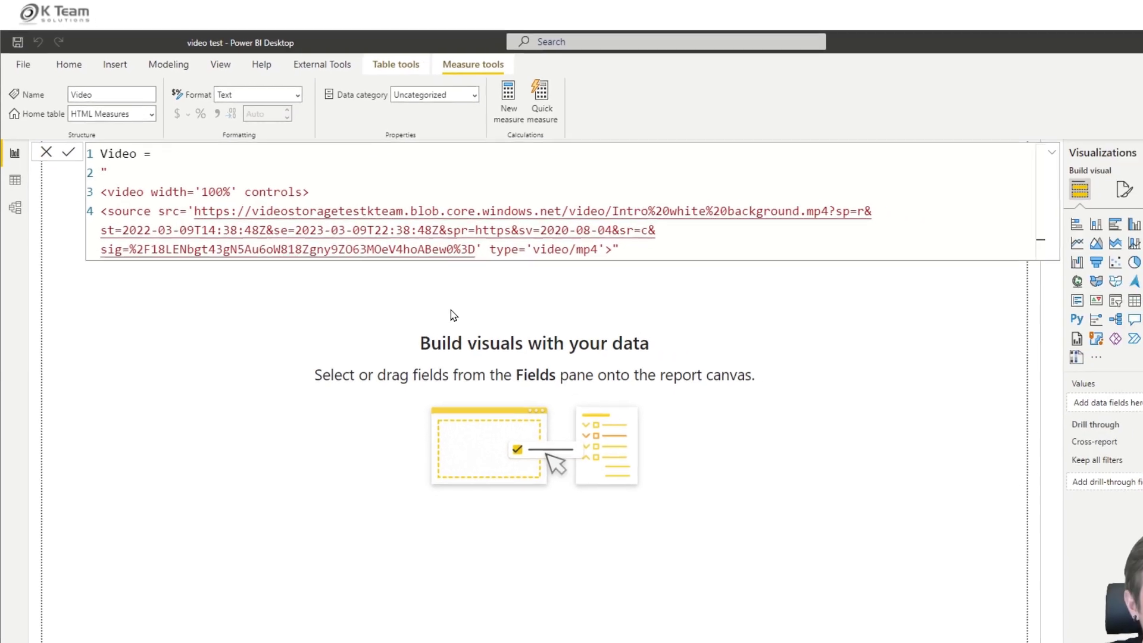
{"action": "left_click", "coordinate": [451, 316]}
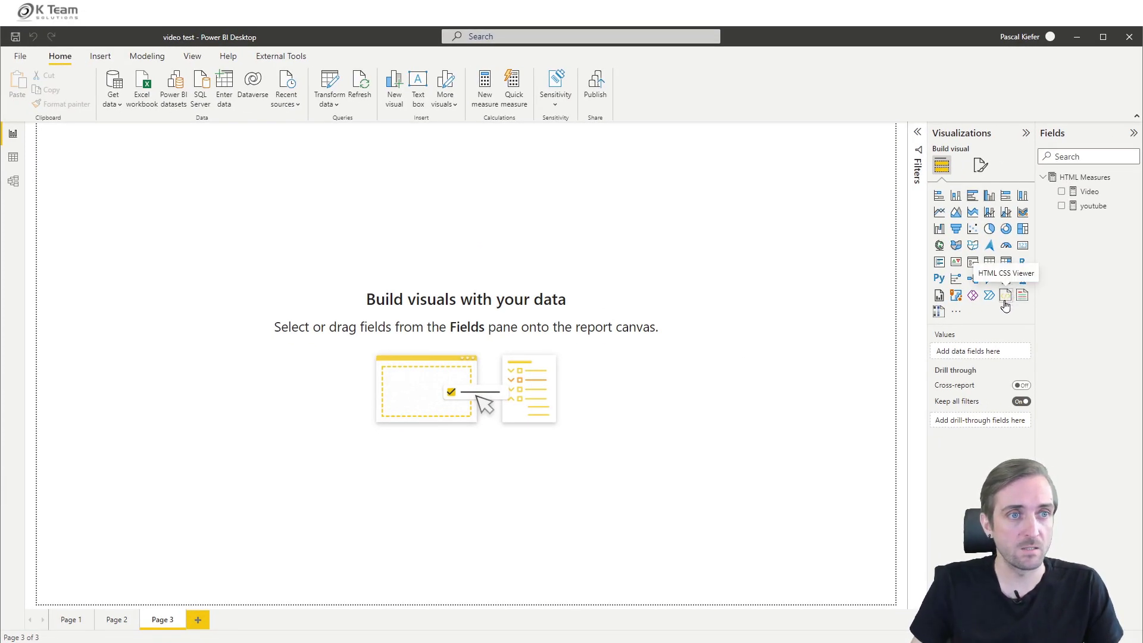
- Add an HTML CSS Viewer visual showing the Video measure on Page 3 and enlarge it
{"action": "left_click", "coordinate": [1005, 297]}
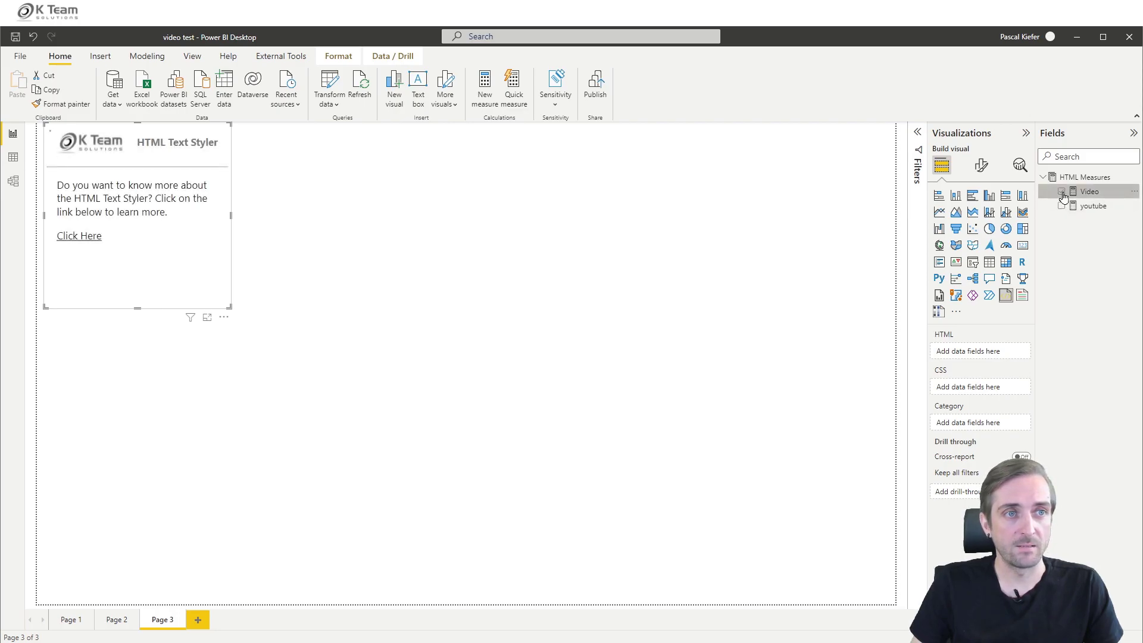
{"action": "left_click", "coordinate": [1062, 191]}
{"action": "left_click_drag", "start_coordinate": [234, 284], "coordinate": [723, 412]}
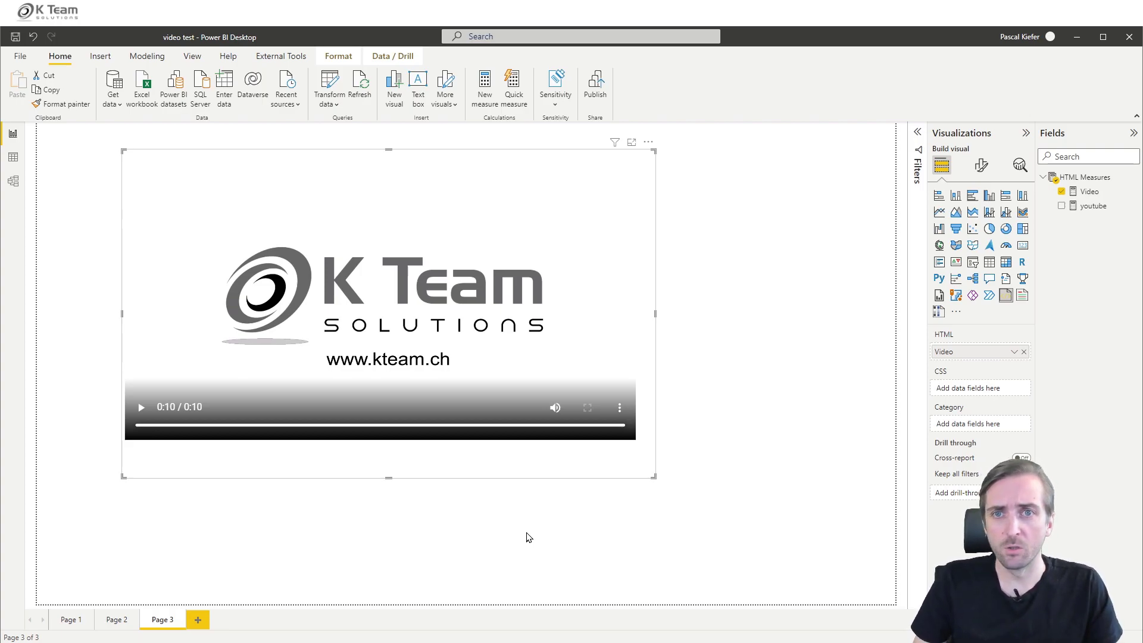
- Switch to the Azure portal, close Generate SAS, and set the video container's public access level to "Blob (anonymous read access for blobs only)"
{"action": "key", "text": "alt+Tab"}
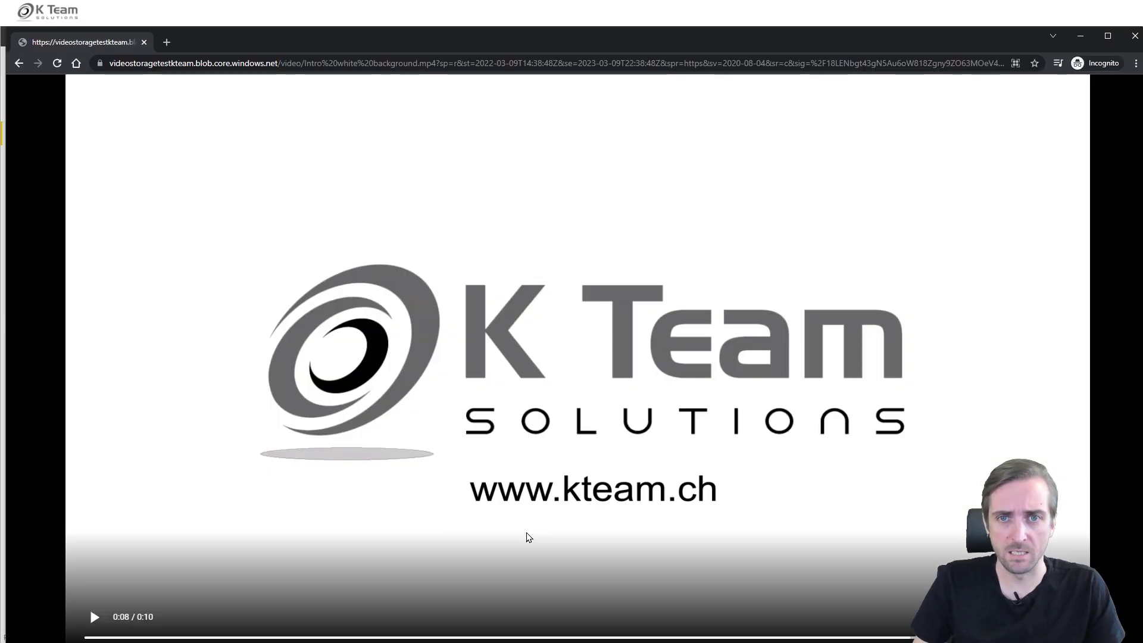
{"action": "key", "text": "alt+Tab"}
{"action": "key", "text": "alt+Tab"}
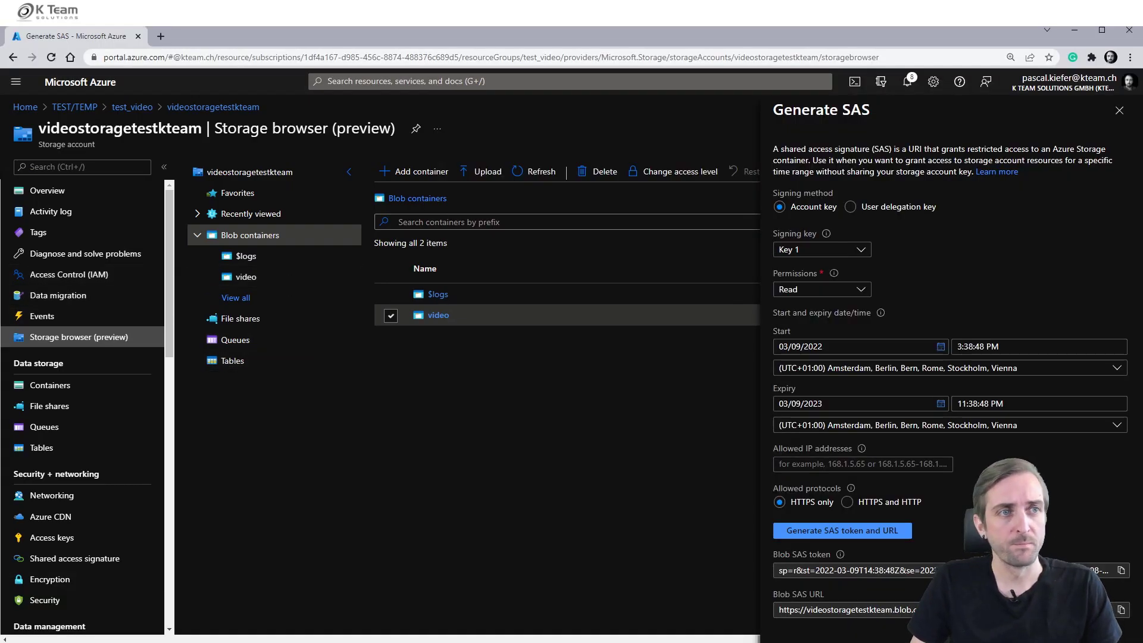
{"action": "left_click", "coordinate": [1120, 110]}
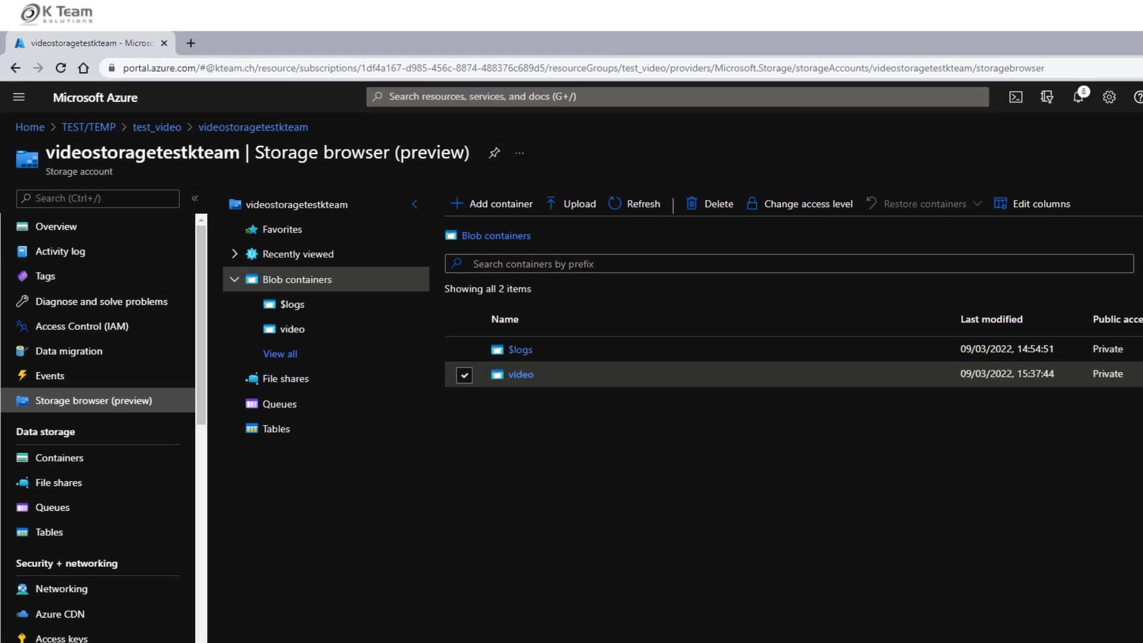
{"action": "left_click", "coordinate": [809, 204]}
{"action": "left_click", "coordinate": [530, 296]}
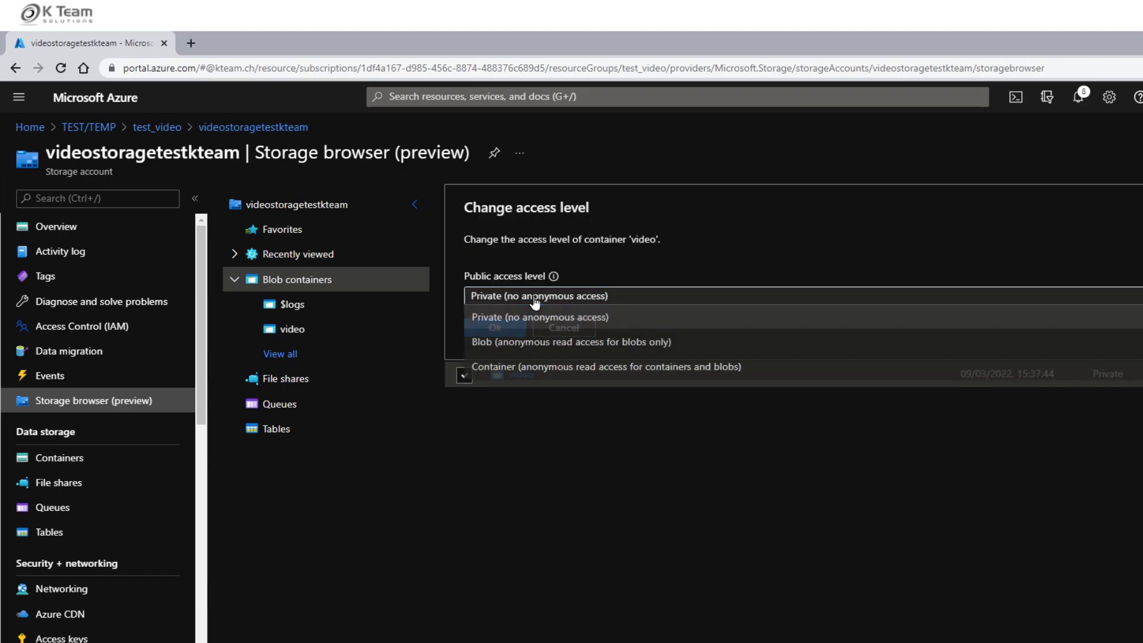
{"action": "left_click", "coordinate": [552, 343]}
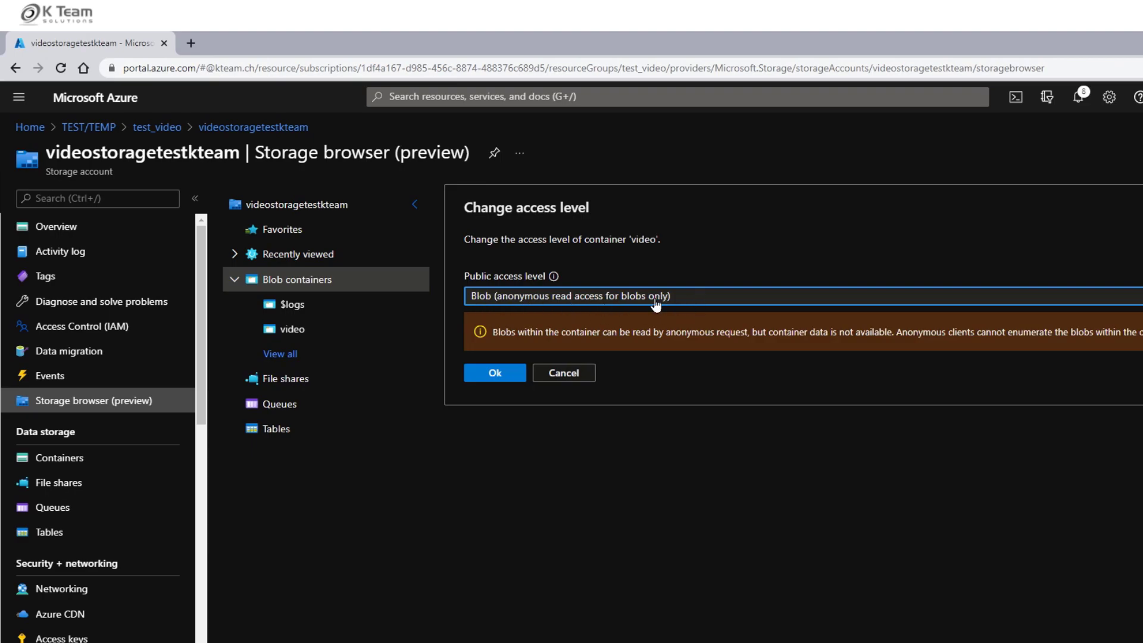
{"action": "left_click", "coordinate": [503, 374]}
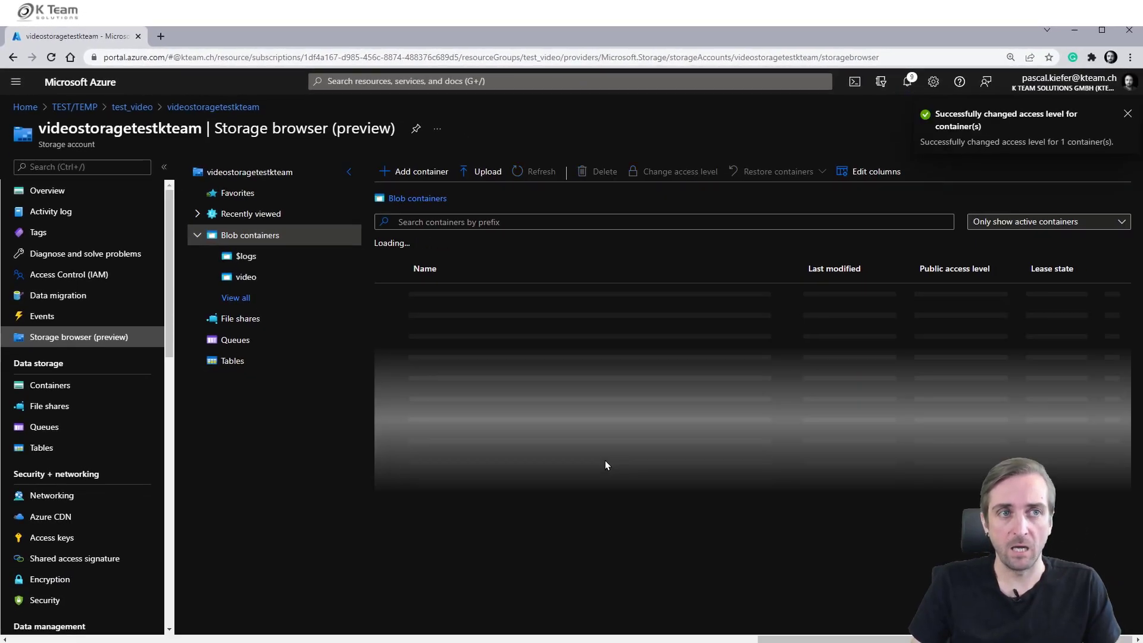
- Switch to Power BI Desktop, remove the SAS token query string from the Video measure's source URL, and test playback in the visual
{"action": "key", "text": "alt+Tab"}
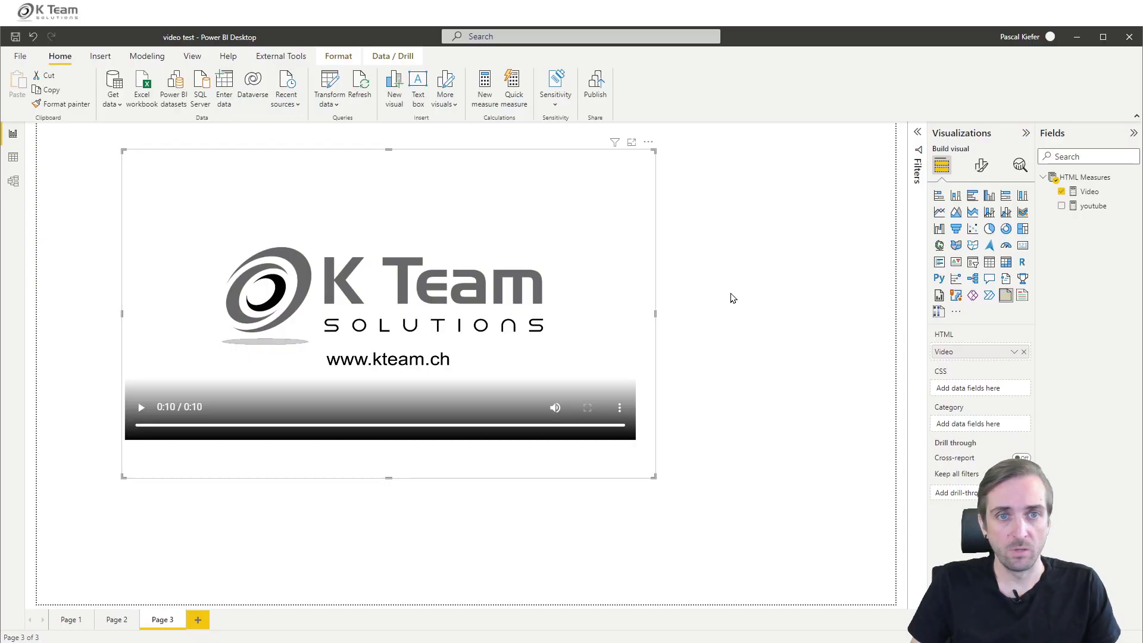
{"action": "left_click", "coordinate": [1087, 191]}
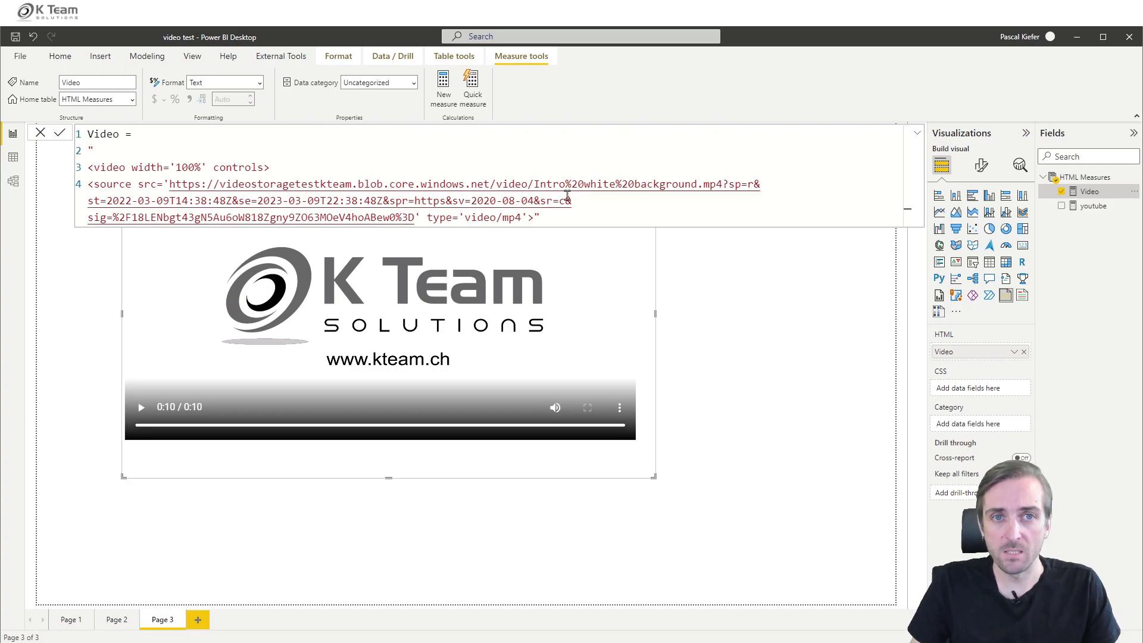
{"action": "left_click_drag", "start_coordinate": [721, 184], "coordinate": [415, 218]}
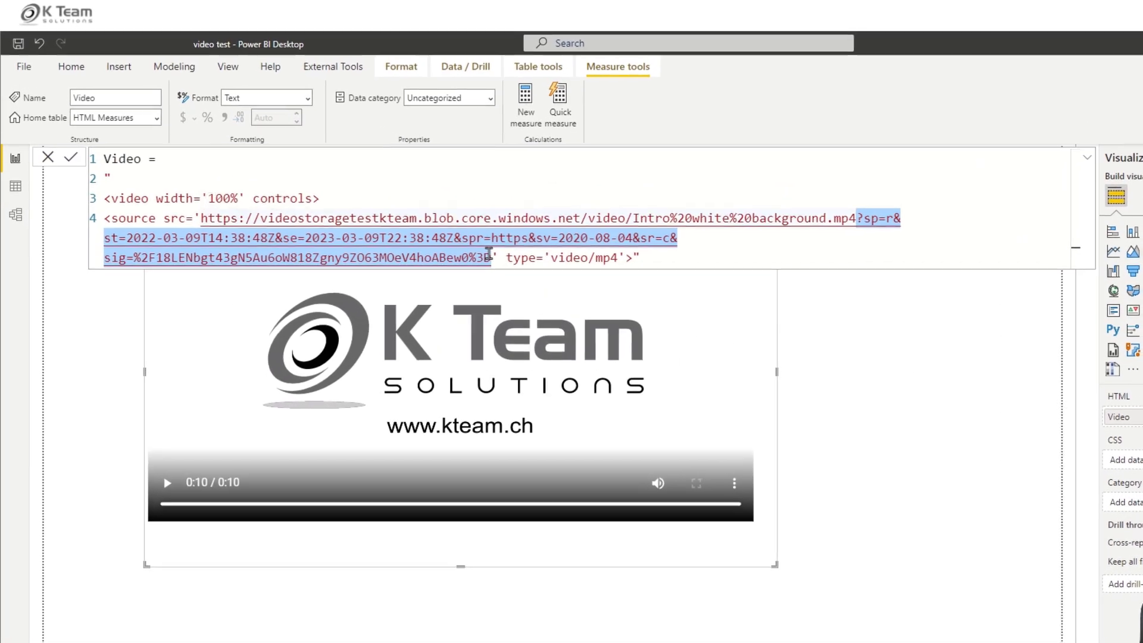
{"action": "key", "text": "BackSpace"}
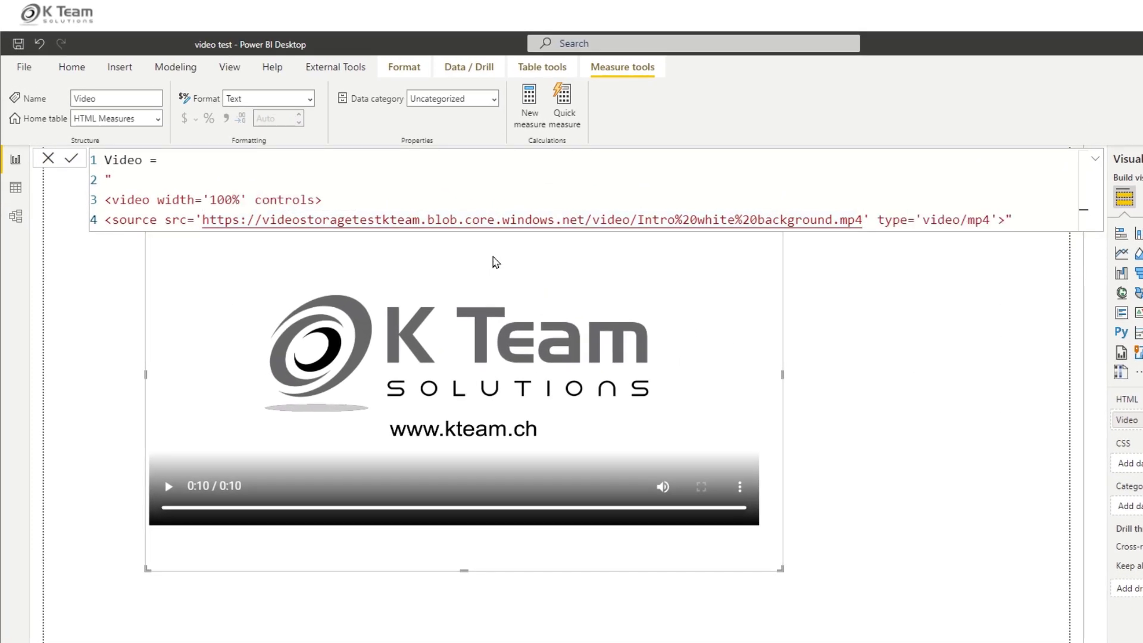
{"action": "key", "text": "Return"}
{"action": "left_click", "coordinate": [896, 334]}
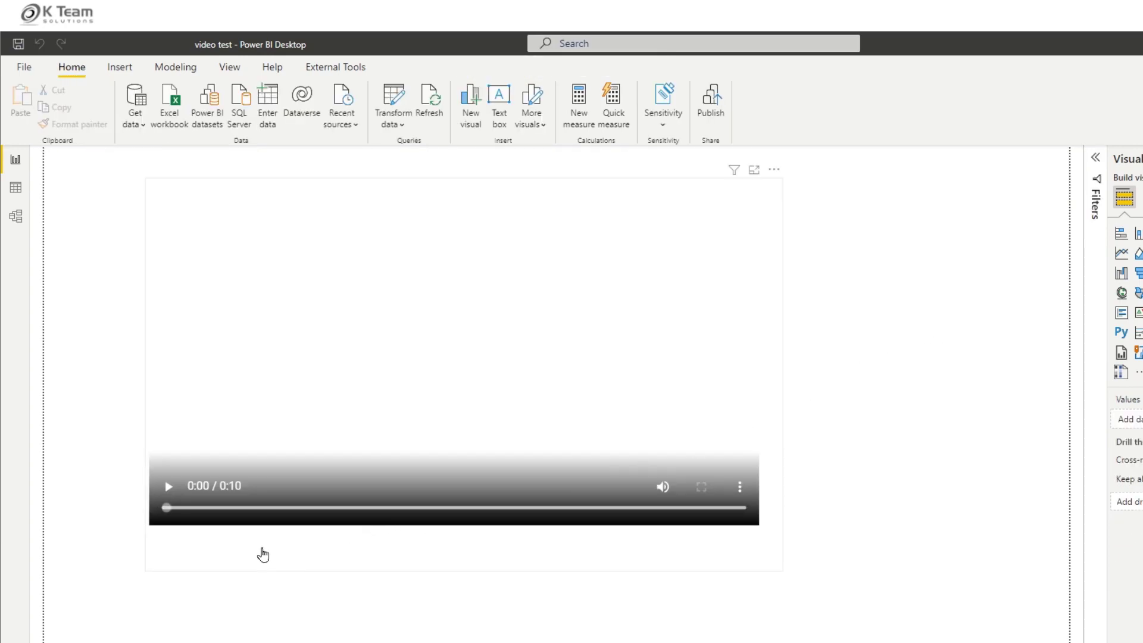
{"action": "left_click", "coordinate": [168, 486]}
{"action": "left_click", "coordinate": [170, 487]}
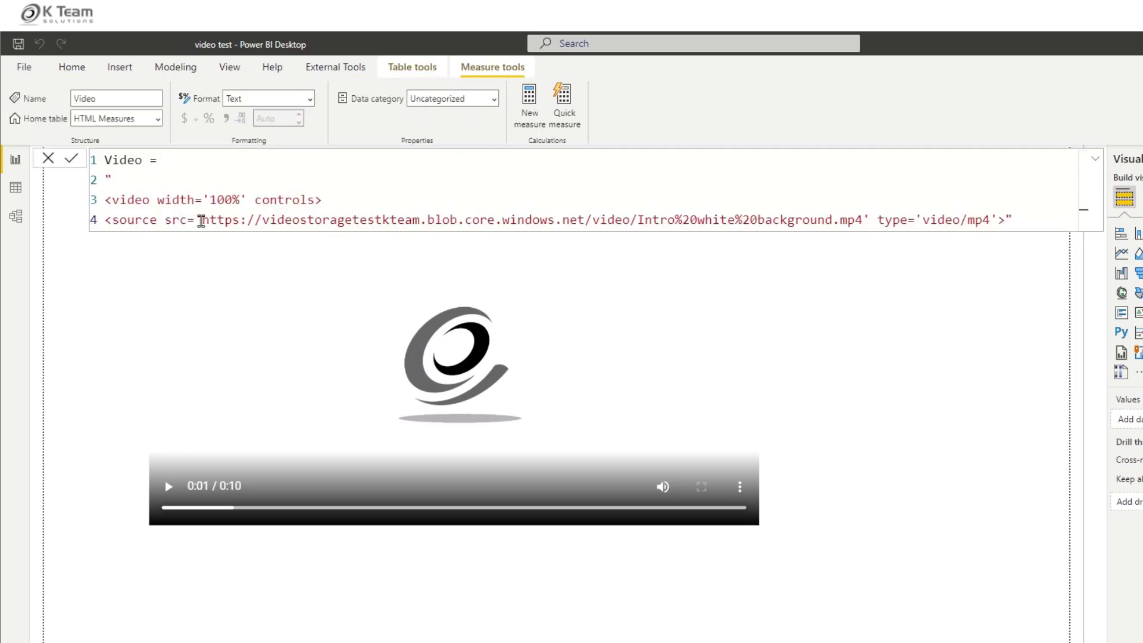
- Copy the token-free video URL from the Video measure, load it in a new incognito browser tab, and pause the video
{"action": "left_click_drag", "start_coordinate": [199, 220], "coordinate": [862, 220]}
{"action": "key", "text": "ctrl+c"}
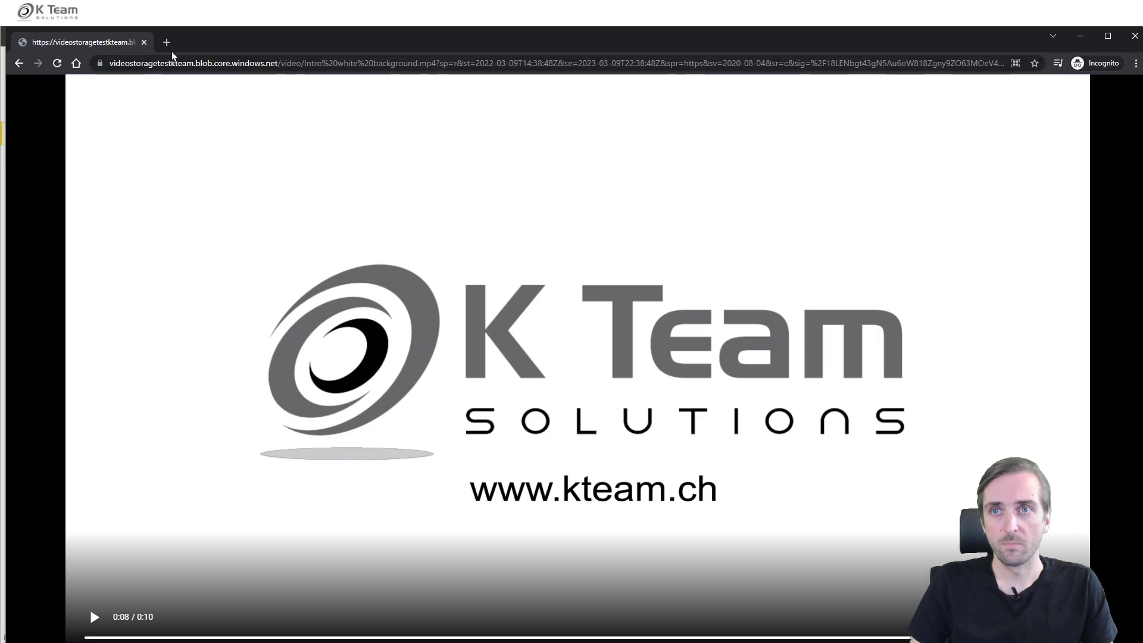
{"action": "left_click", "coordinate": [160, 38]}
{"action": "key", "text": "ctrl+v"}
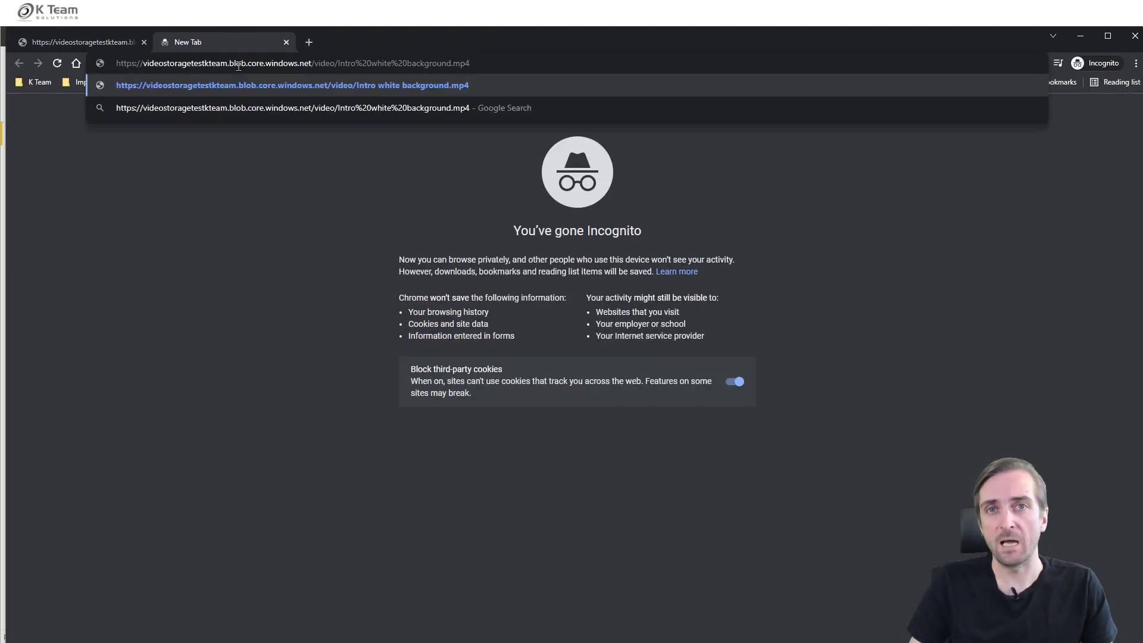
{"action": "key", "text": "Return"}
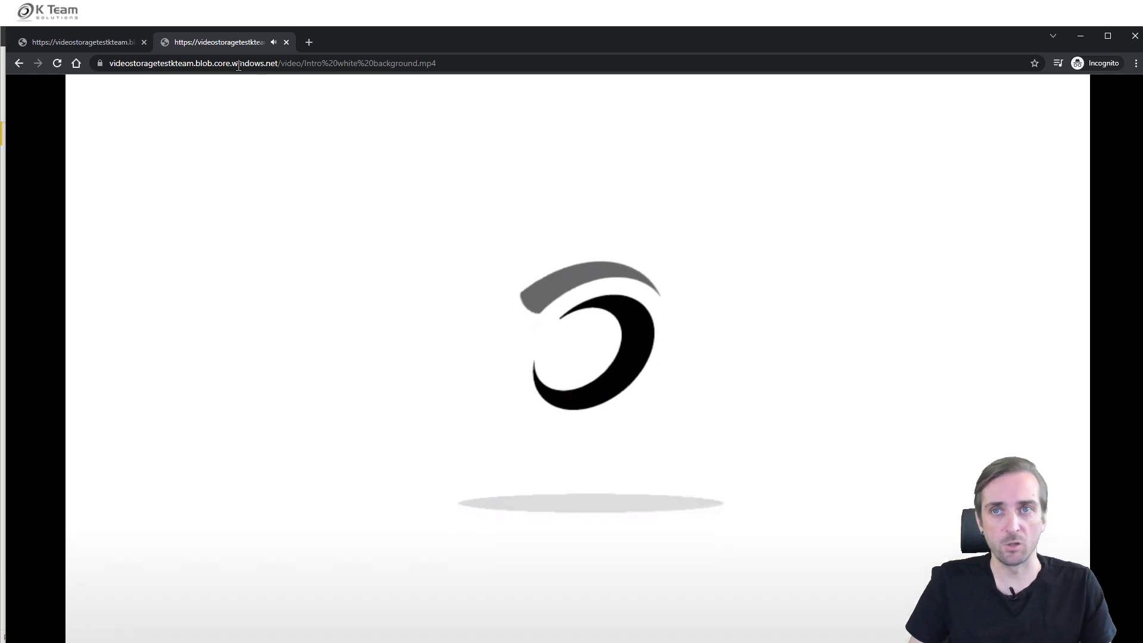
{"action": "left_click", "coordinate": [94, 617]}
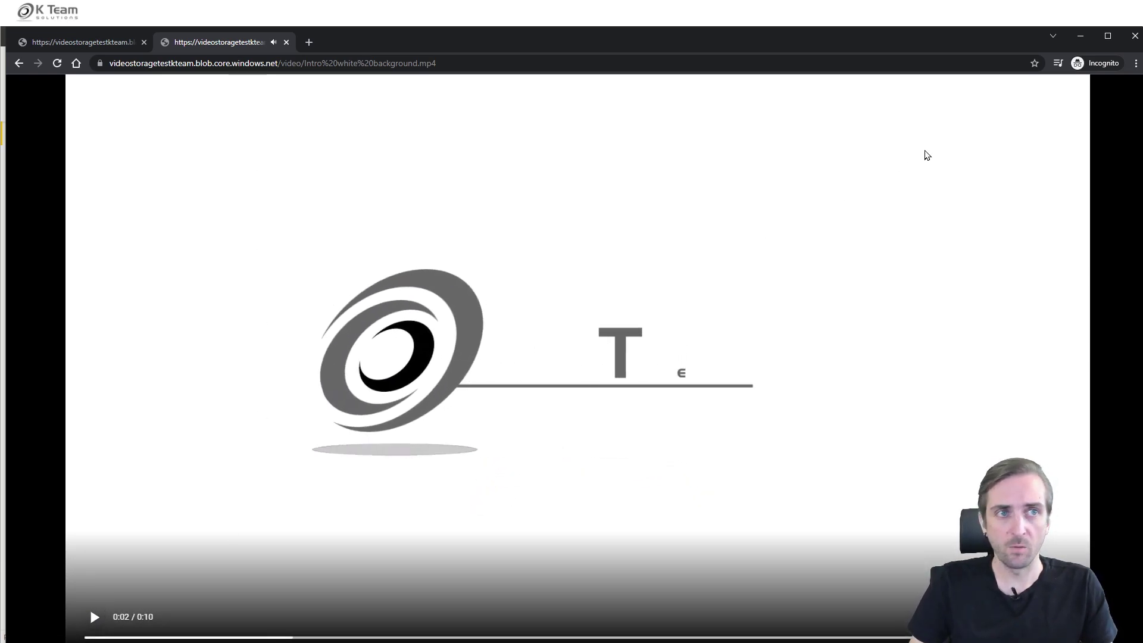
- Return to Power BI Desktop, leave the formula editor, and select the video visual on Page 3
{"action": "key", "text": "alt+Tab"}
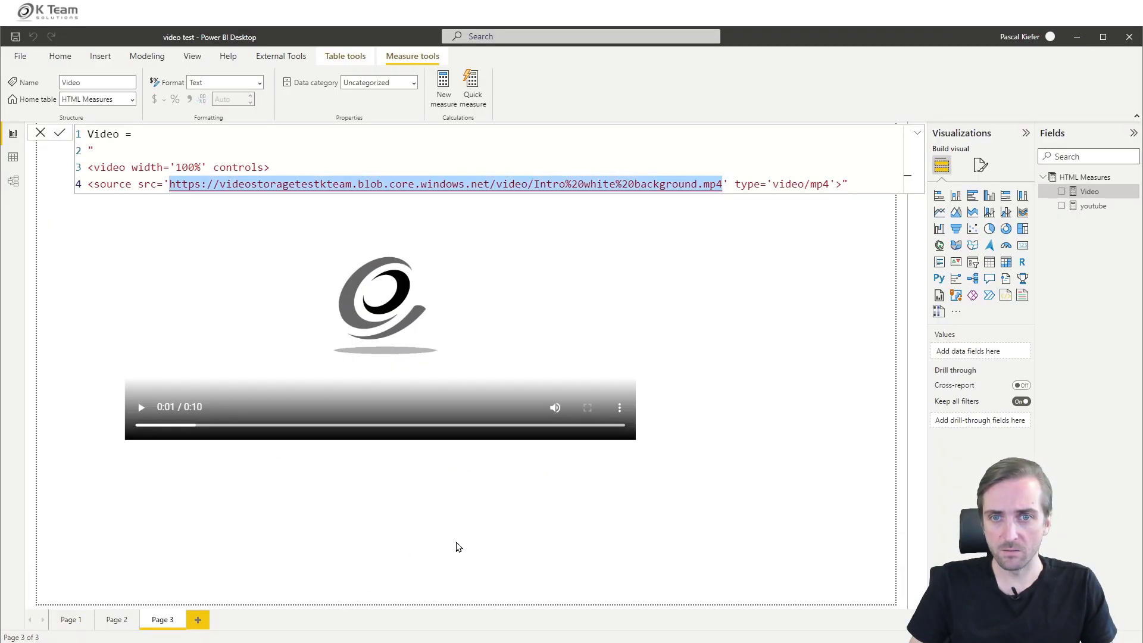
{"action": "left_click", "coordinate": [736, 416]}
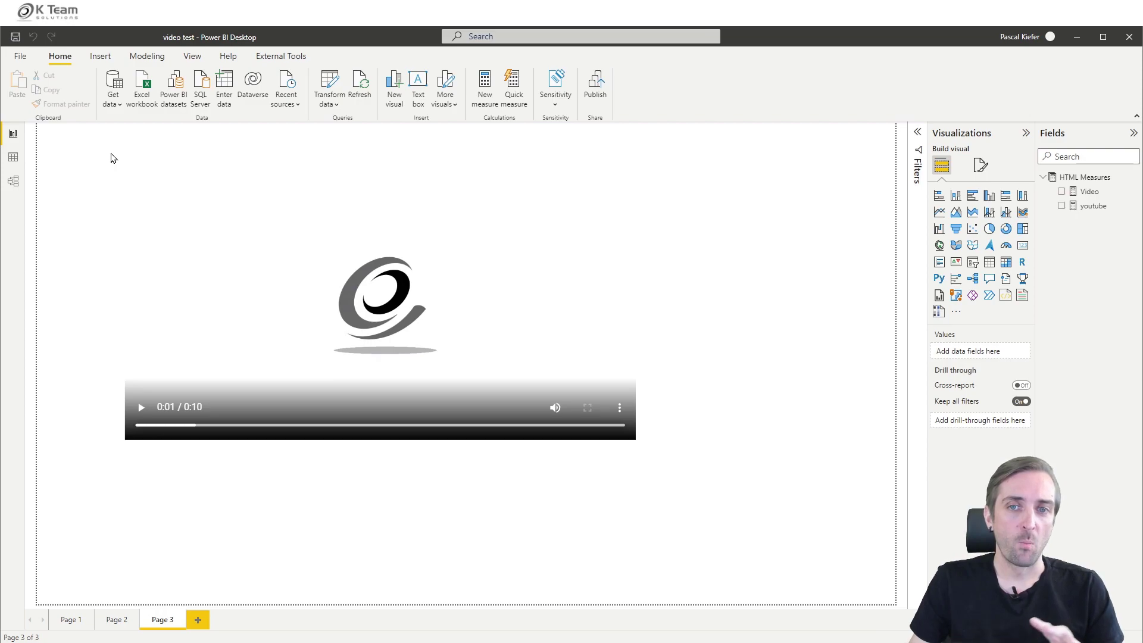
{"action": "left_click", "coordinate": [394, 162]}
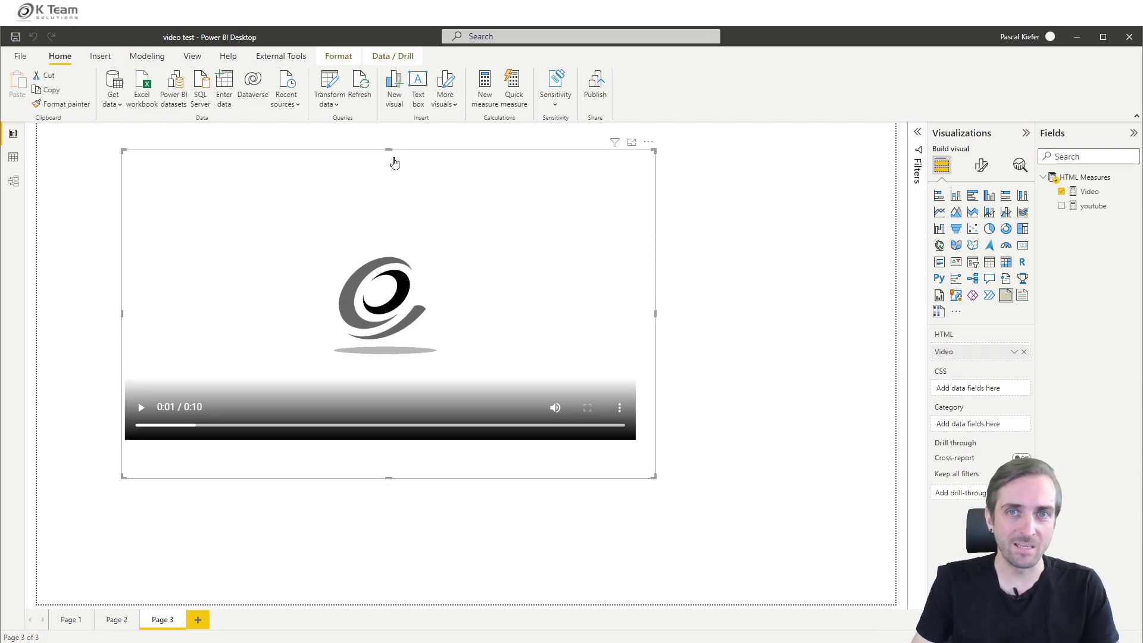